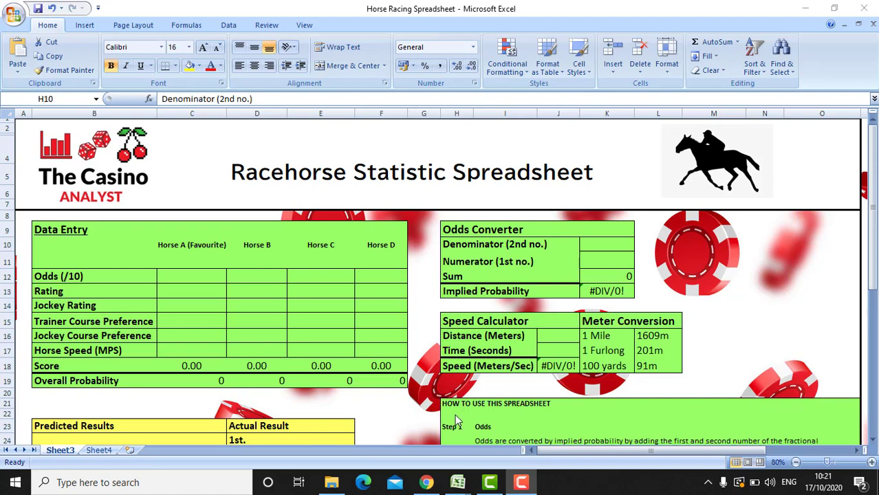
Examine the Data Entry, Odds Converter, Speed Calculator and Meter Conversion tables of the blank racehorse spreadsheet
click(872, 172)
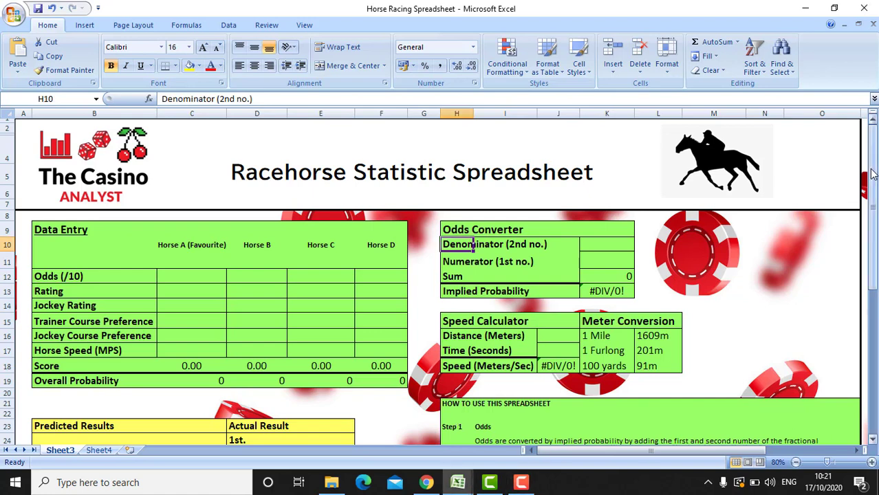
mouse_move(874, 195)
mouse_down()
mouse_move(874, 268)
mouse_move(874, 197)
mouse_up()
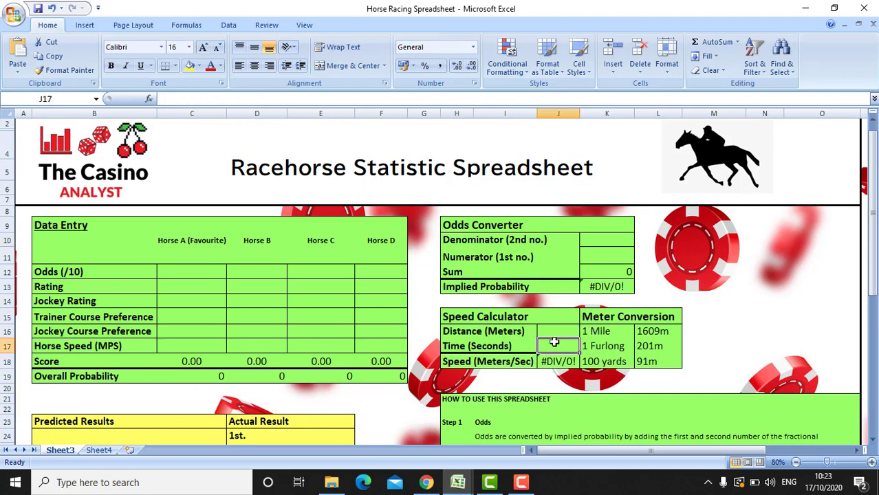
click(529, 363)
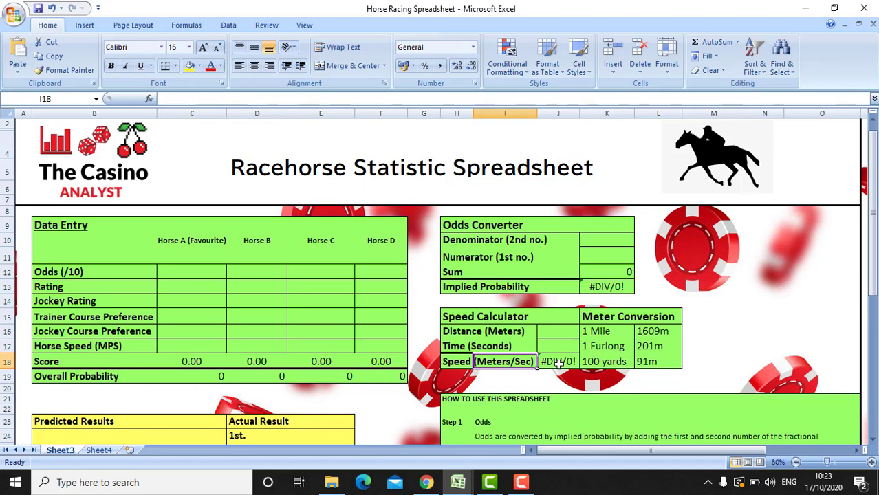
click(590, 377)
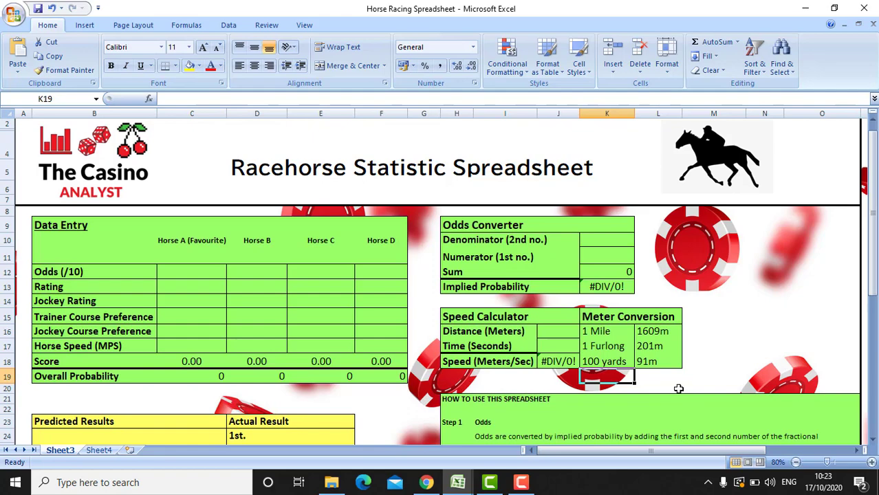
Read the how-to-use instructions from Step 1 Odds to Step 7 Analyse your results on Sheet3
click(872, 441)
click(872, 441)
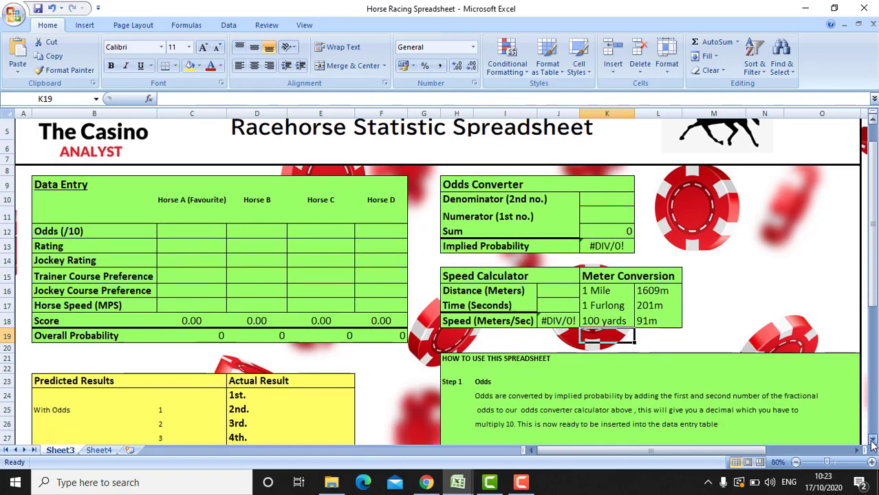
click(872, 441)
click(872, 441)
click(871, 441)
click(871, 441)
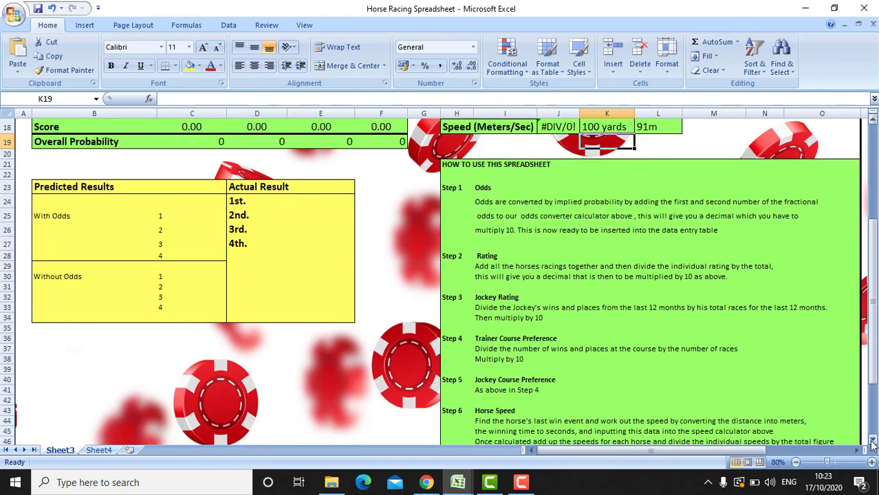
click(871, 441)
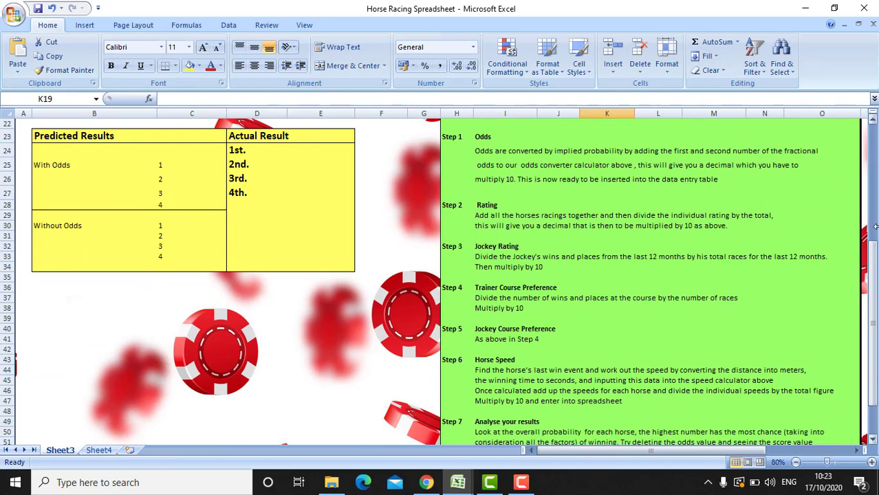
drag(871, 267, 872, 257)
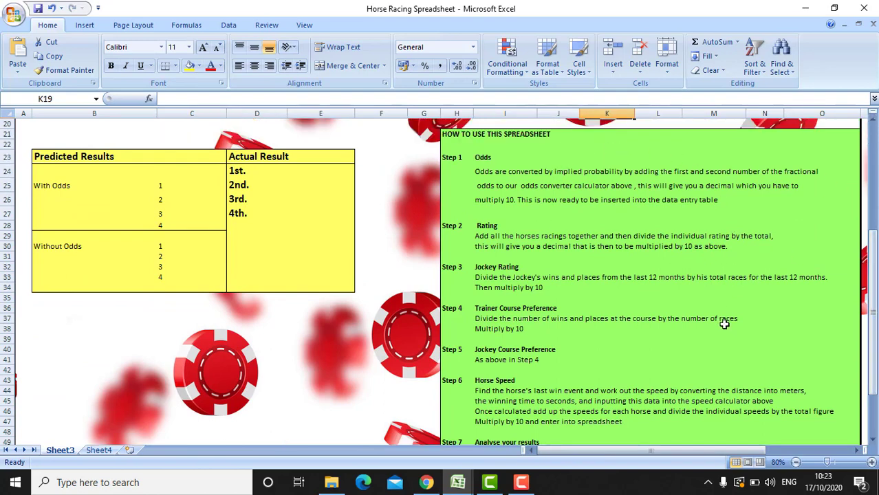
mouse_move(875, 288)
mouse_down()
mouse_move(876, 309)
mouse_move(874, 298)
mouse_up()
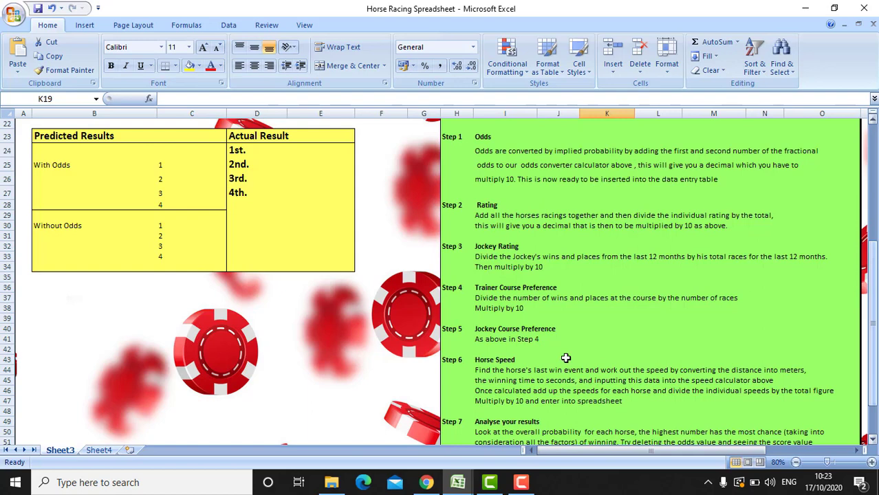
drag(872, 315, 873, 283)
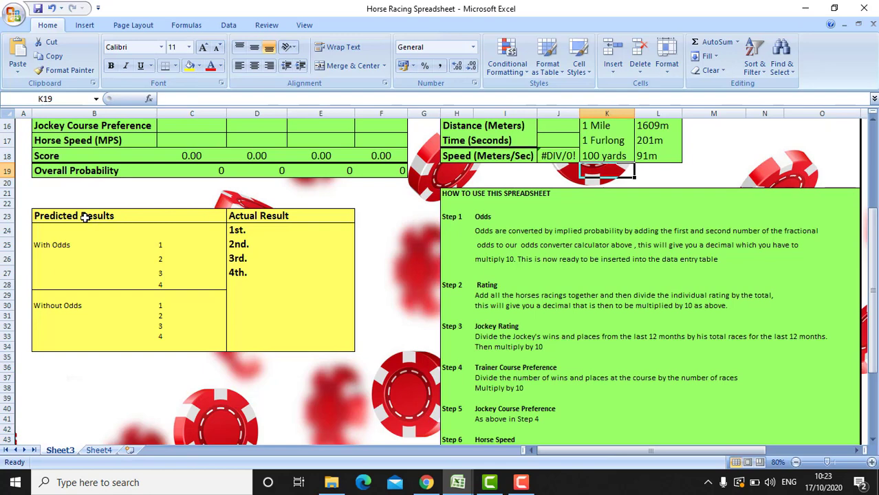
Examine the With Odds section of the Predicted Results table together with the Data Entry rows above it
click(62, 246)
double_click(63, 246)
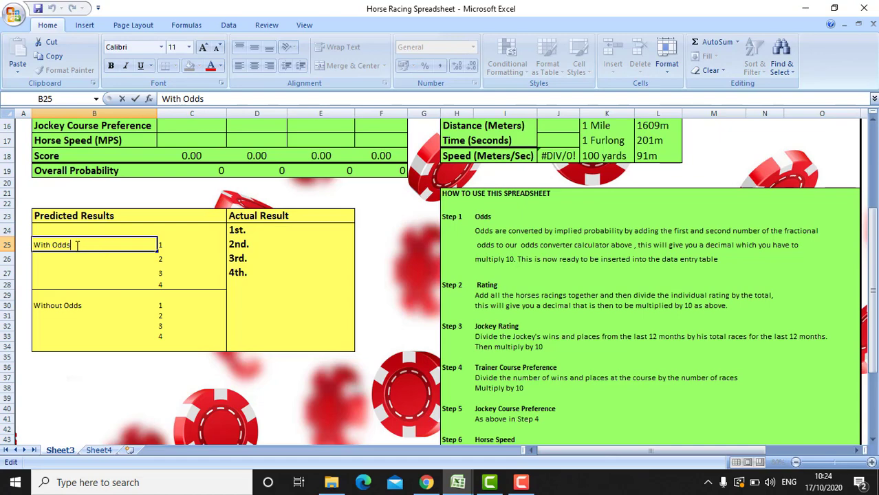
drag(873, 270, 872, 236)
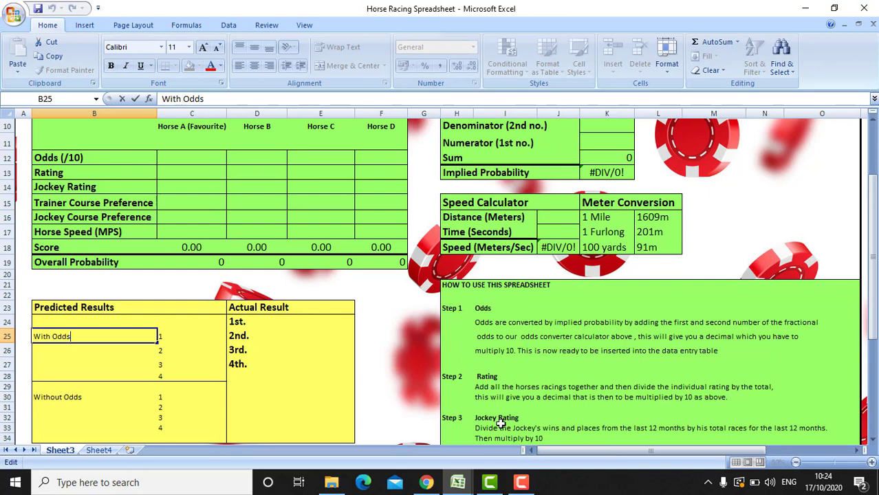
Switch to the Example 2 Horse Racing Spreadsheet workbook and compare its horse scores and predicted results with the full race result image
mouse_move(449, 487)
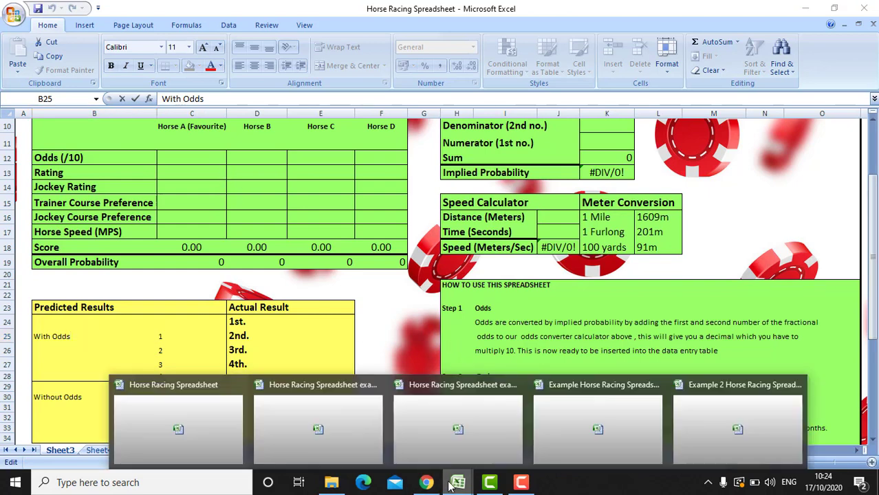
click(734, 421)
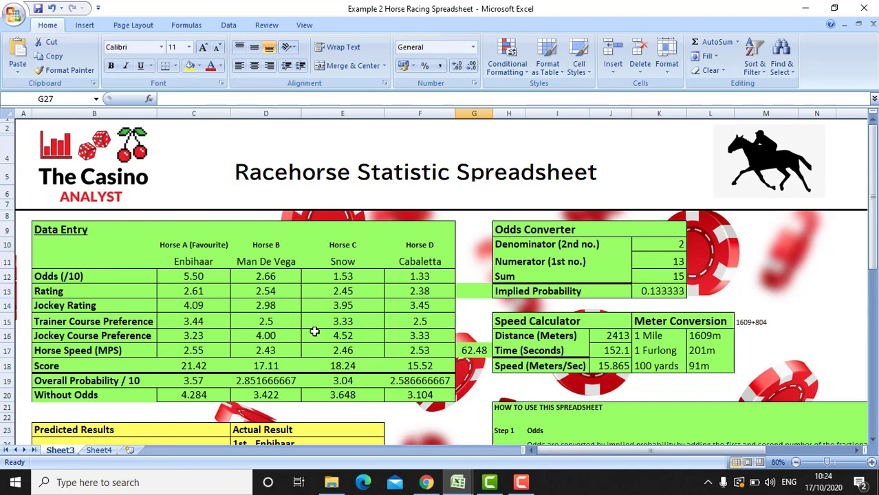
drag(875, 215, 875, 255)
drag(875, 255, 875, 255)
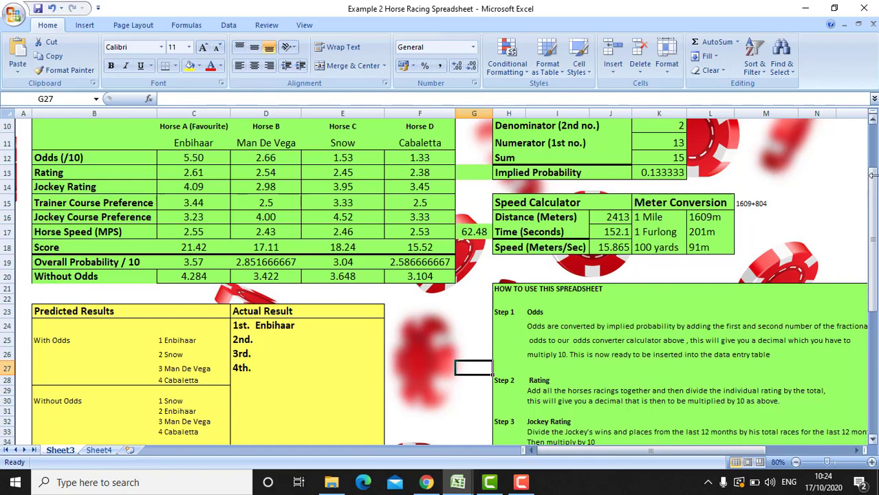
drag(875, 187, 873, 282)
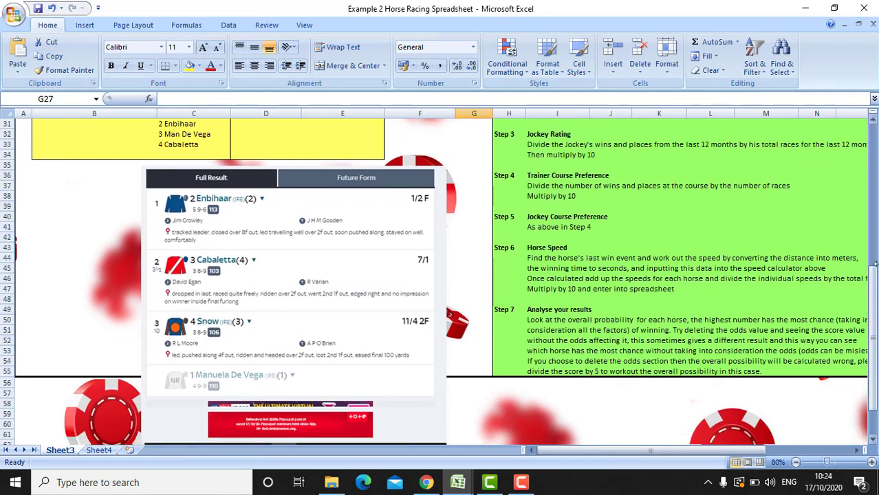
scroll(874, 275, up, 3)
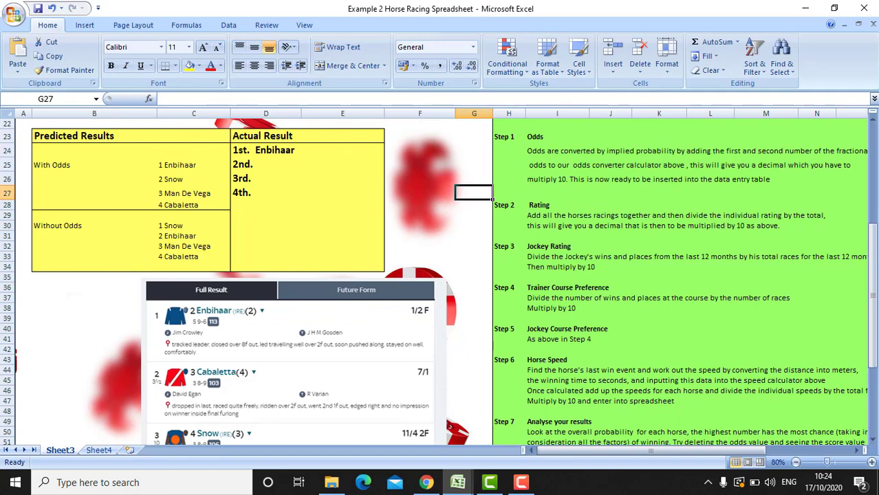
drag(875, 268, 875, 247)
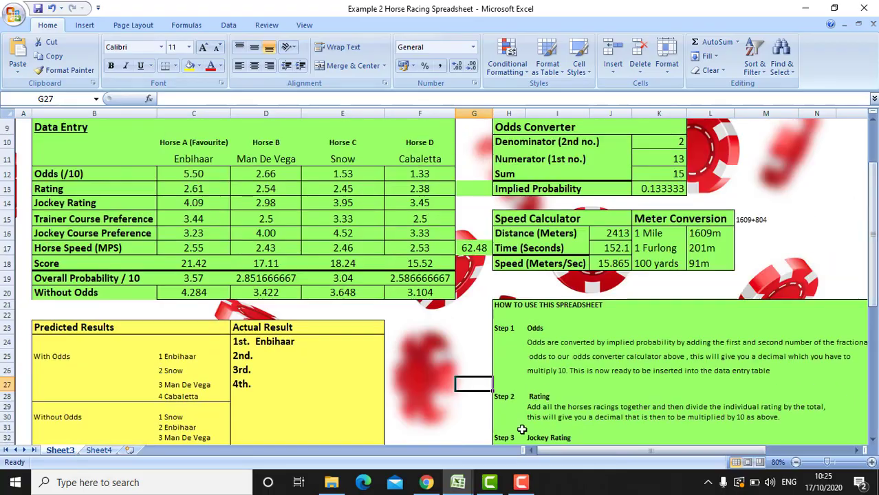
Check the 15:00 Goodwood full result in Chrome, and switch to the Example Horse Racing Spreadsheet workbook's Data Entry table
click(428, 483)
mouse_move(875, 159)
mouse_down()
mouse_move(875, 120)
mouse_move(876, 157)
mouse_up()
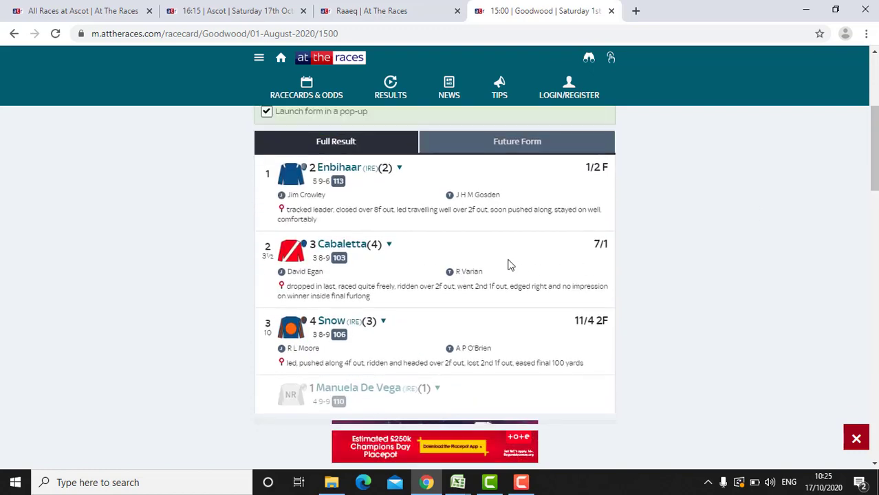
mouse_move(457, 482)
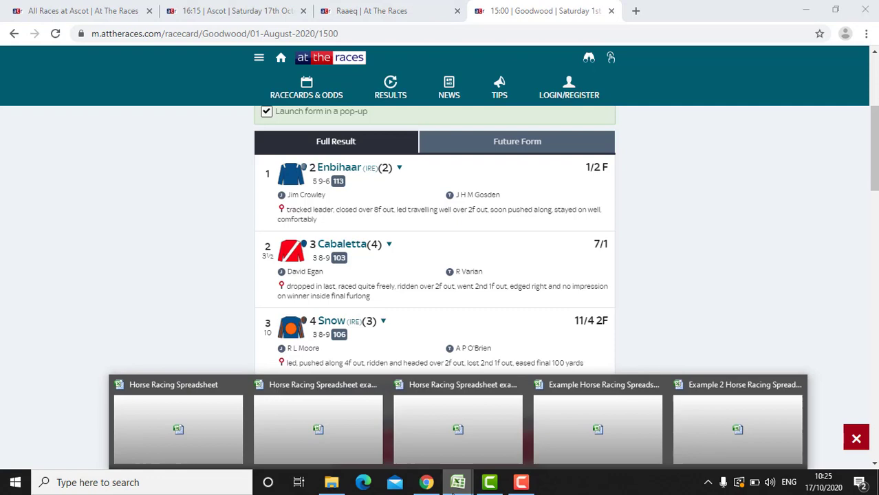
click(603, 420)
drag(874, 142, 874, 169)
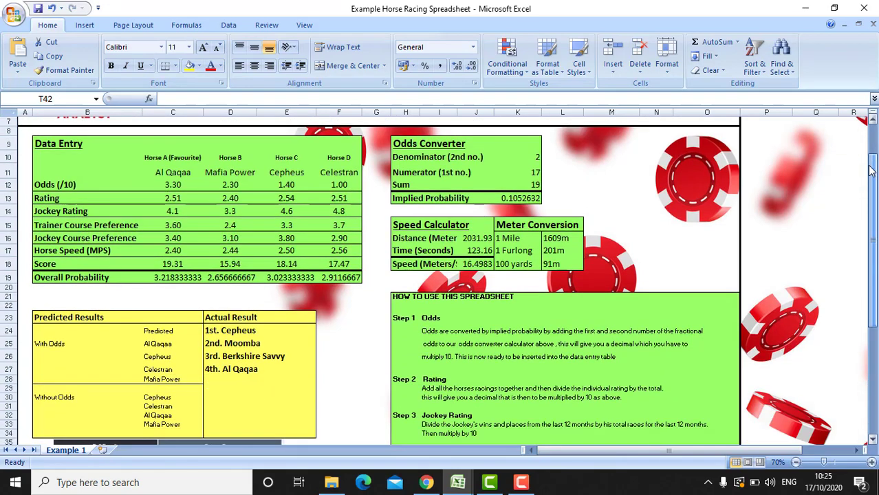
View the Raaeq form page and the 15:00 Goodwood result in Chrome, and return to the Example Horse Racing Spreadsheet workbook
click(427, 482)
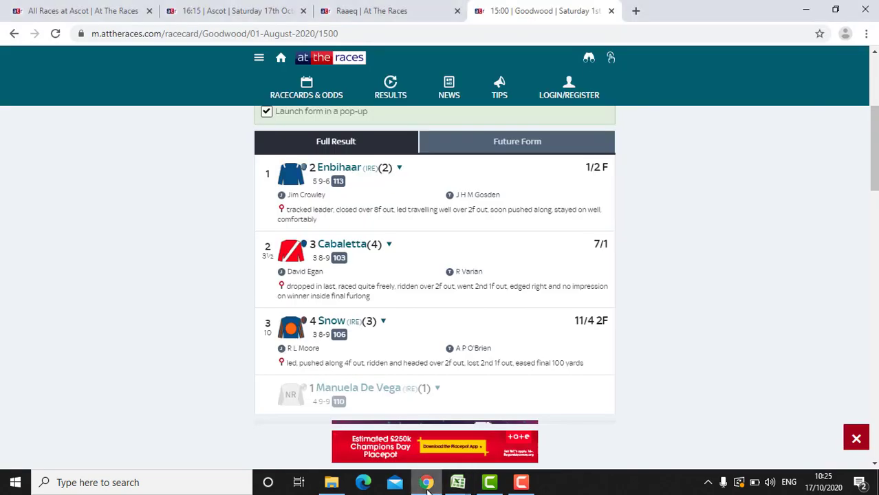
click(419, 8)
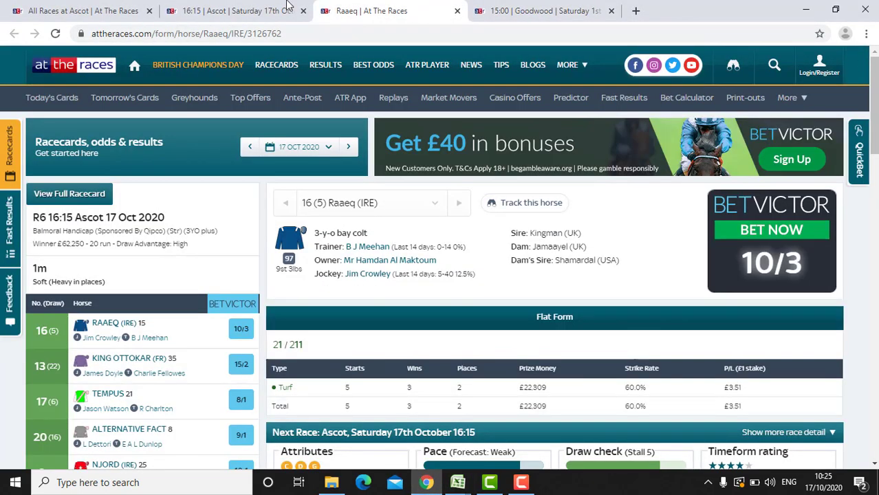
click(532, 8)
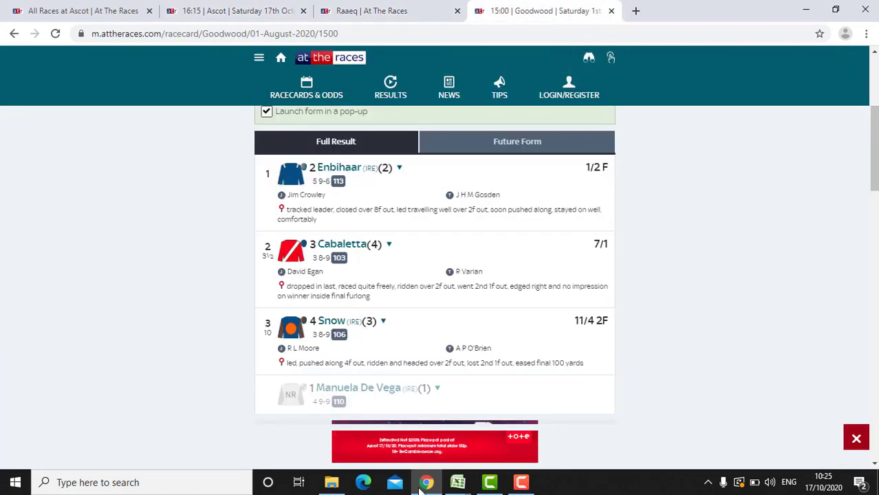
click(488, 482)
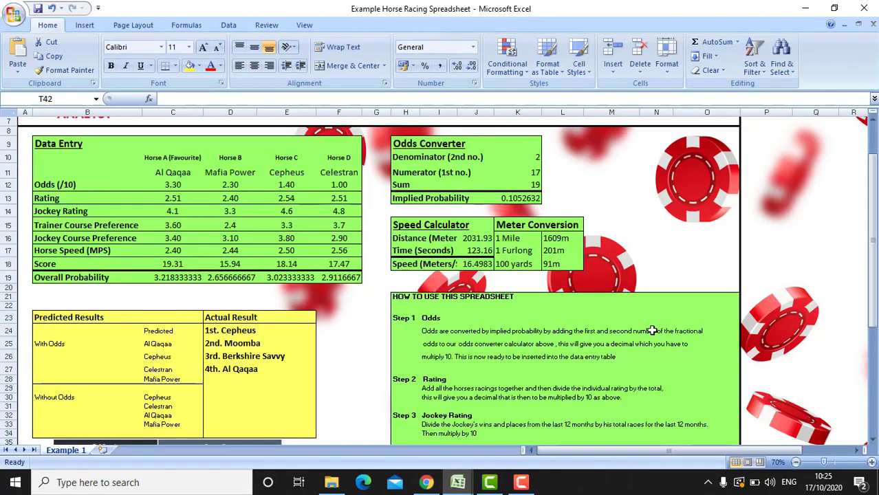
Compare the predictions with and without odds on the Example 1 sheet with the actual result and race result image
drag(874, 201, 876, 291)
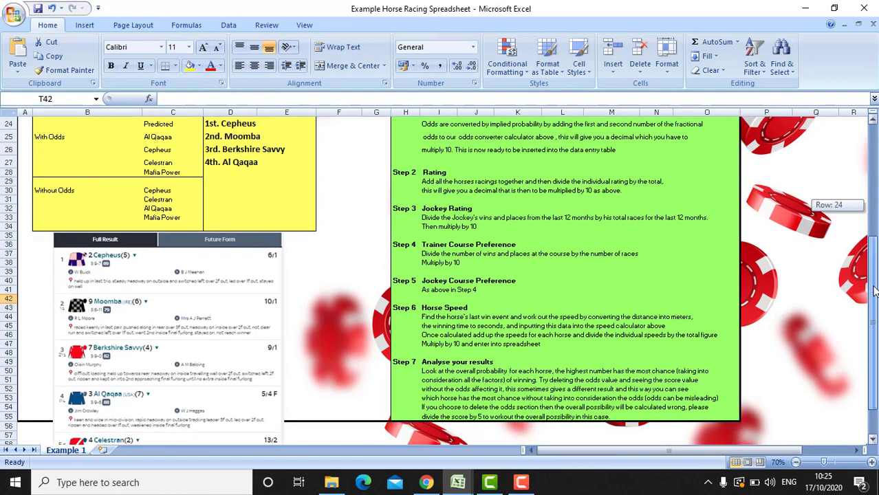
drag(876, 292, 846, 207)
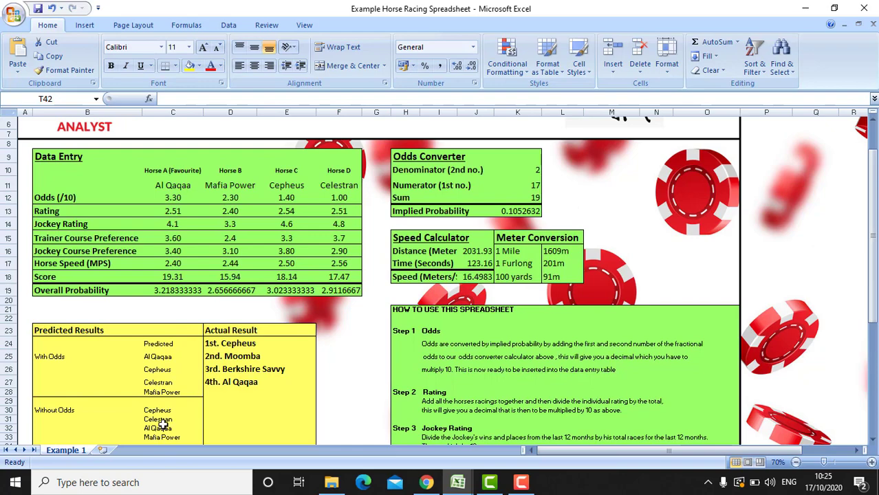
drag(875, 194, 873, 266)
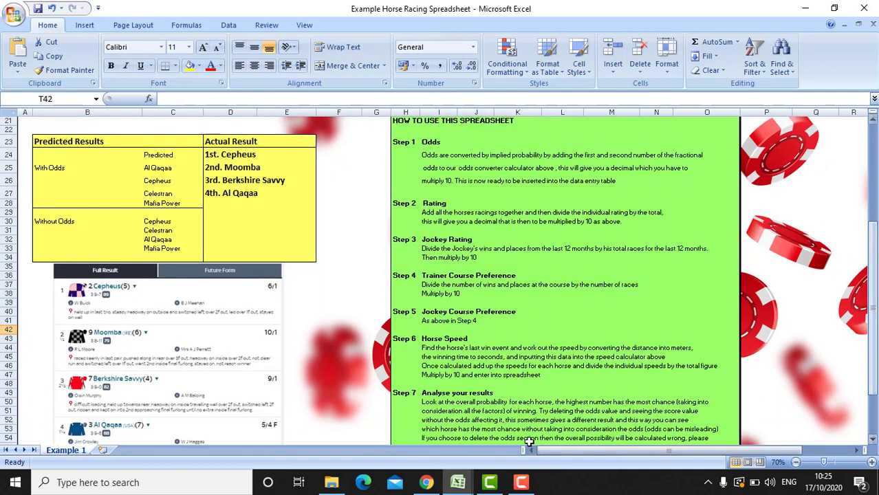
Switch to the Dewhurst 14.55 10 Oct example workbook and examine its data, Alkumait's horse speed, the predictions and the Newmarket result
mouse_move(450, 481)
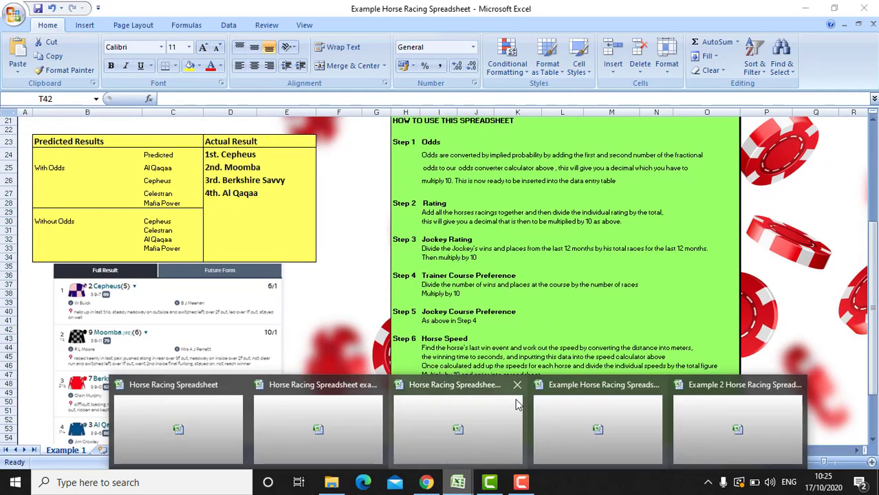
click(427, 420)
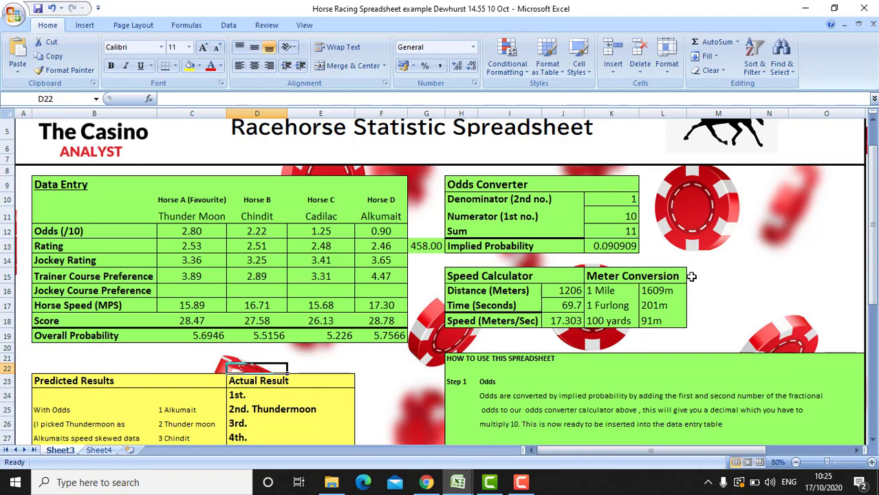
drag(871, 231, 864, 202)
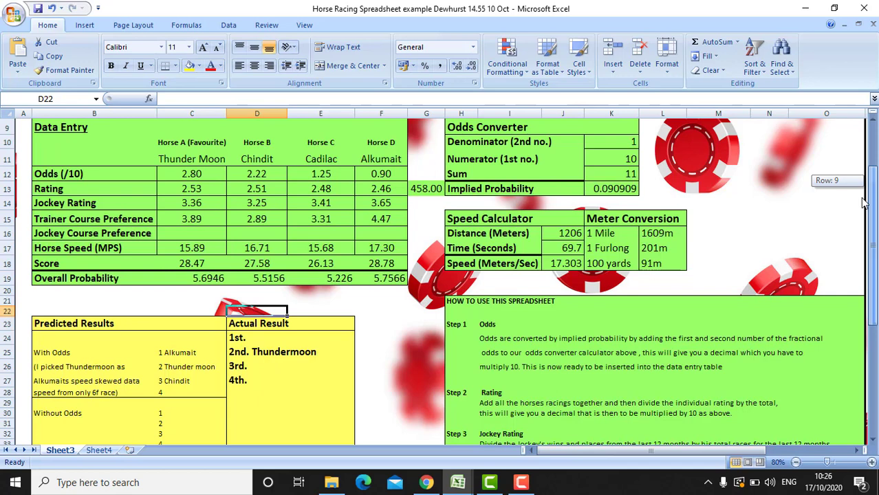
drag(864, 202, 864, 214)
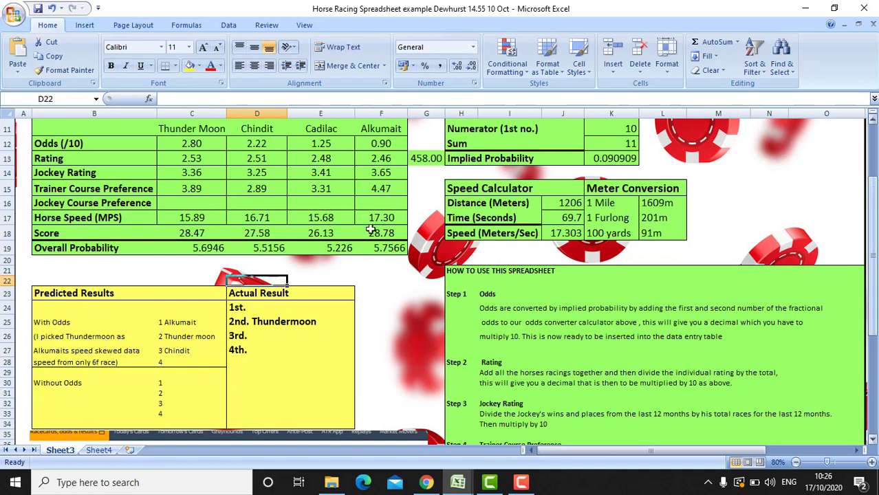
click(389, 217)
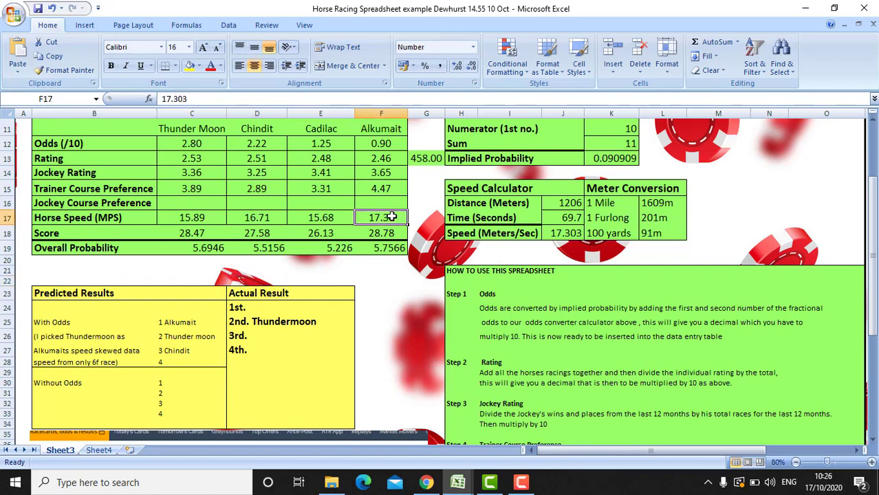
drag(872, 217, 874, 322)
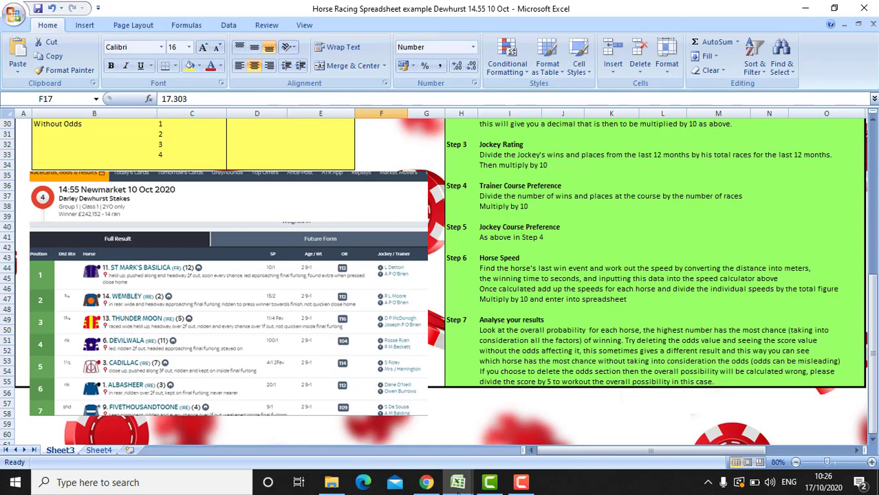
Switch to the Newmarket 15.35 10.10.2020 example workbook and compare its data and predictions with the actual result and race result image
mouse_move(444, 491)
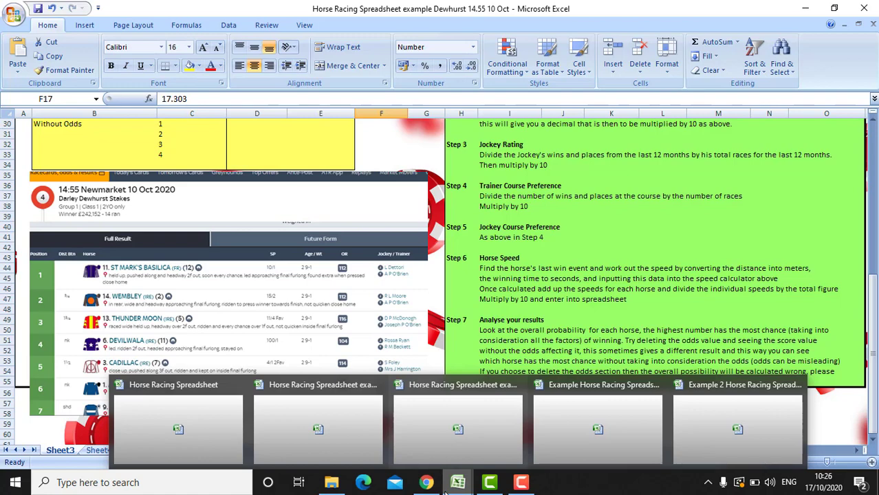
click(202, 414)
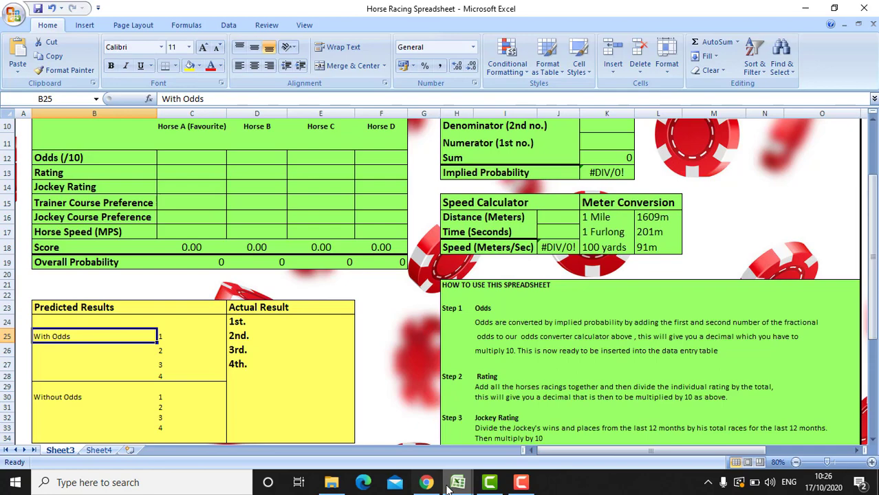
mouse_move(457, 483)
click(357, 414)
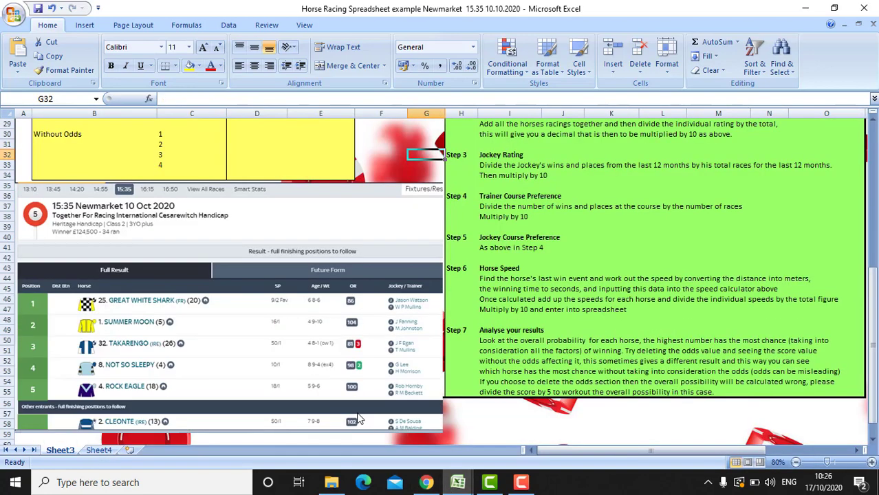
drag(872, 289, 847, 210)
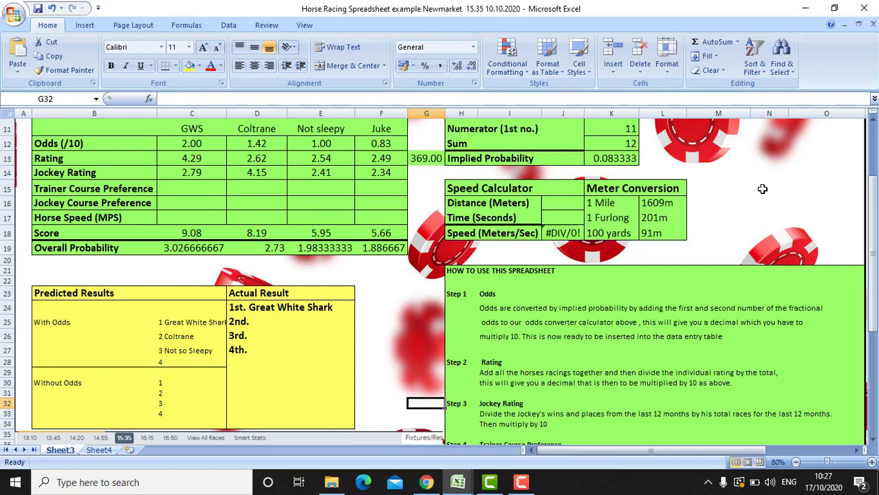
drag(871, 213, 871, 277)
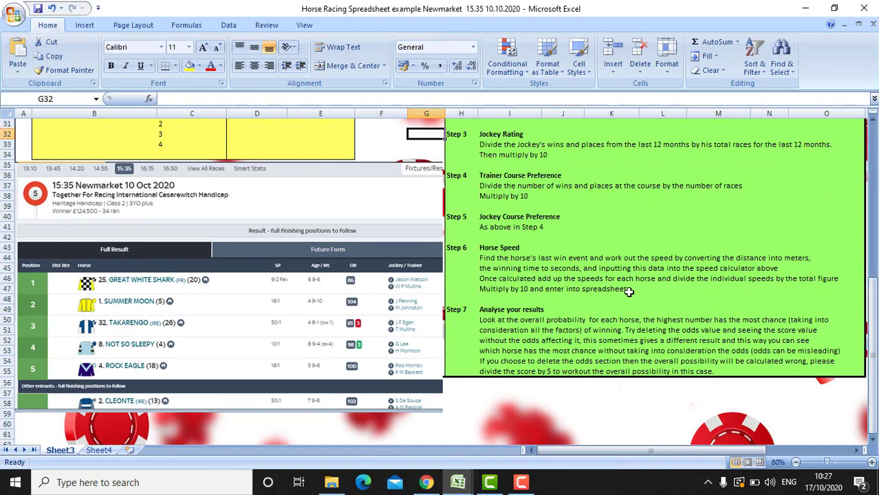
drag(875, 297, 857, 150)
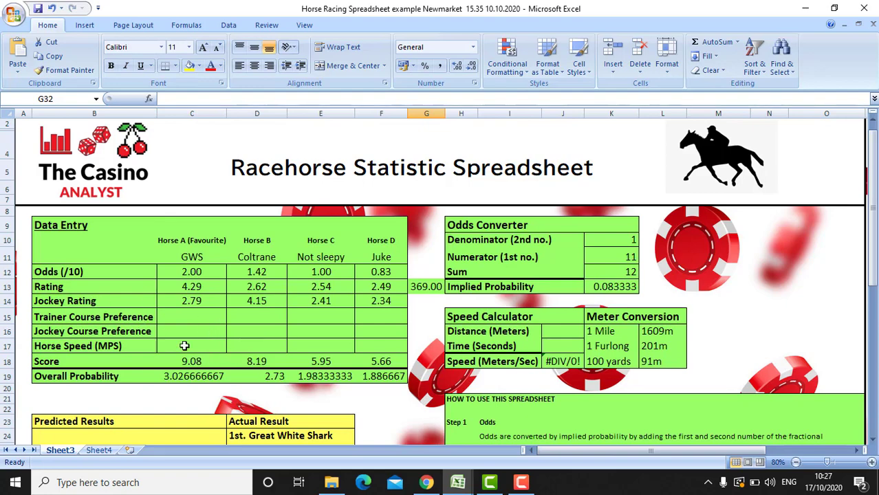
Return to the blank Horse Racing Spreadsheet workbook and bring up its Data Entry table
click(427, 482)
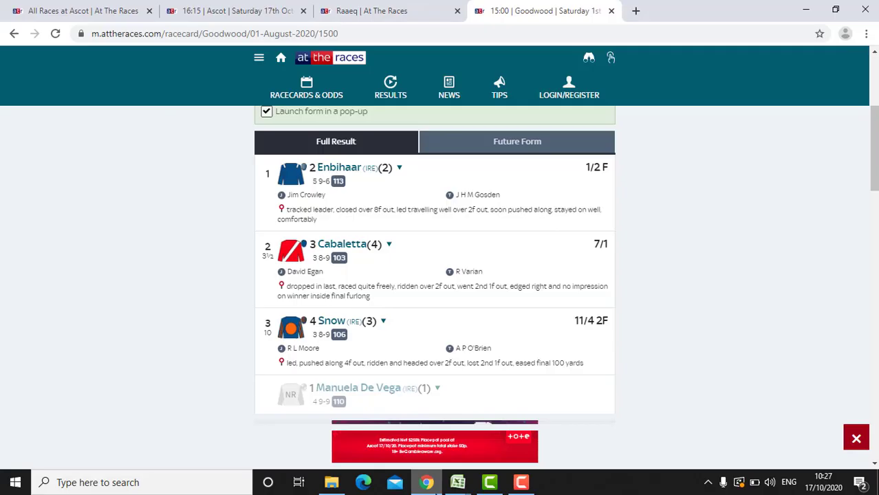
mouse_move(458, 482)
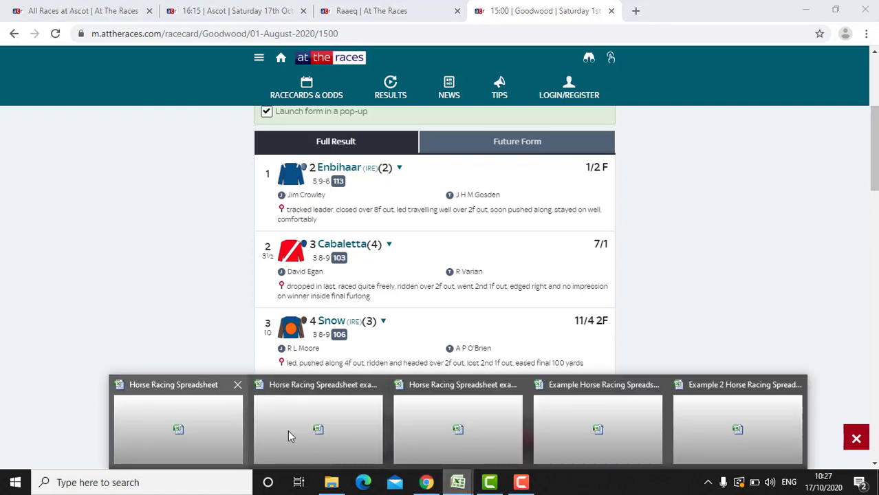
click(306, 441)
mouse_move(457, 482)
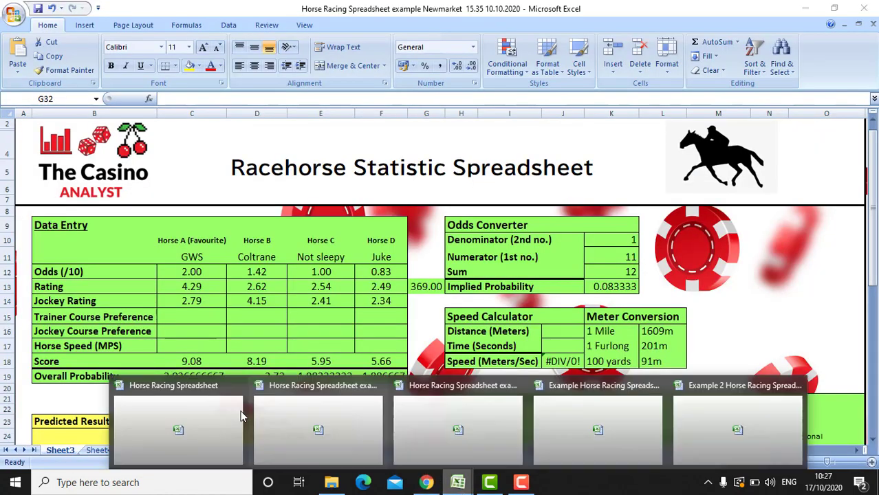
click(198, 416)
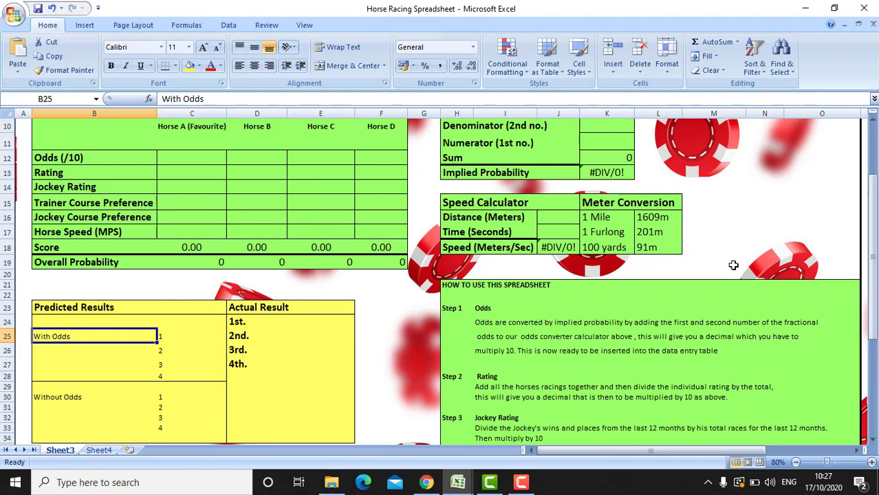
scroll(440, 389, up, 3)
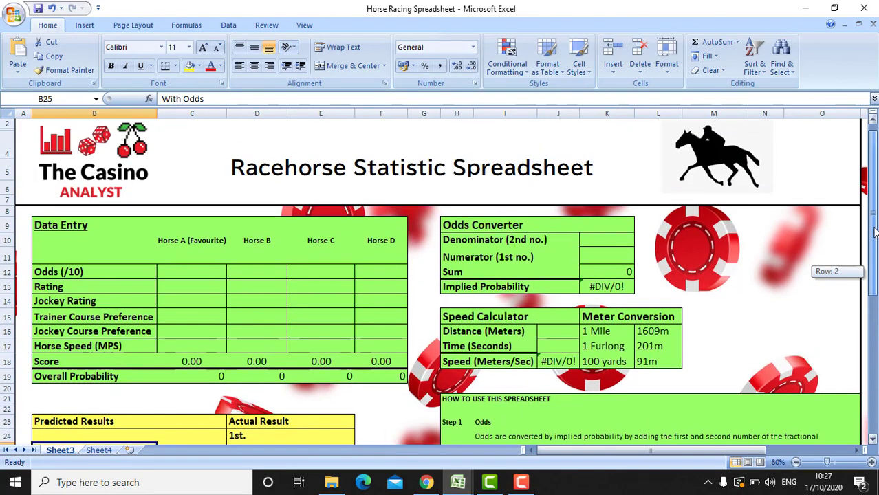
View the list of Ascot races in Chrome and examine the runners and odds on the 16:15 Balmoral Handicap racecard
click(427, 482)
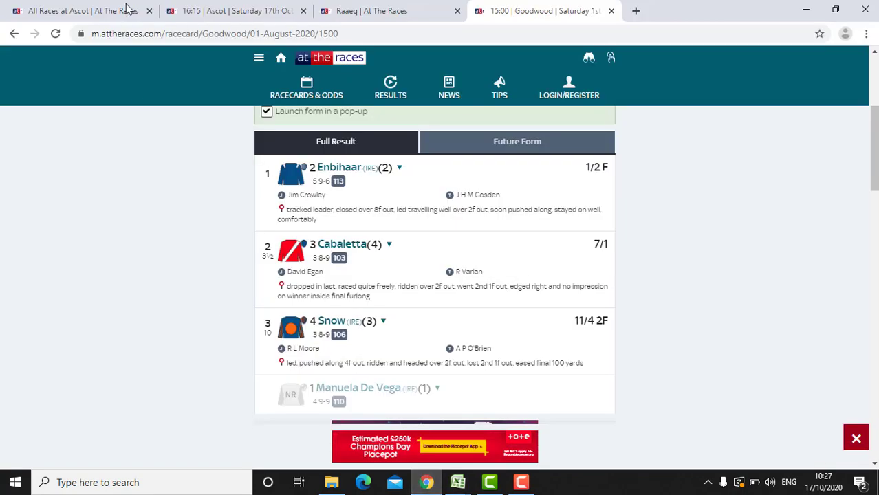
click(107, 13)
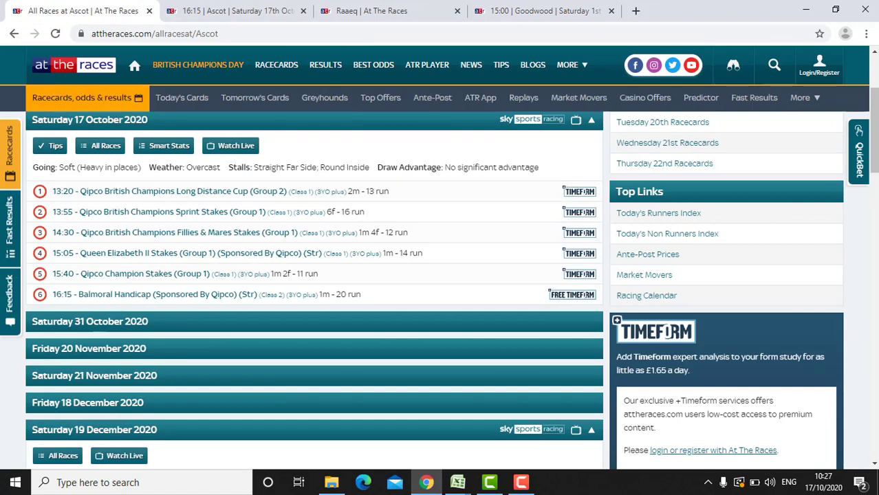
click(234, 11)
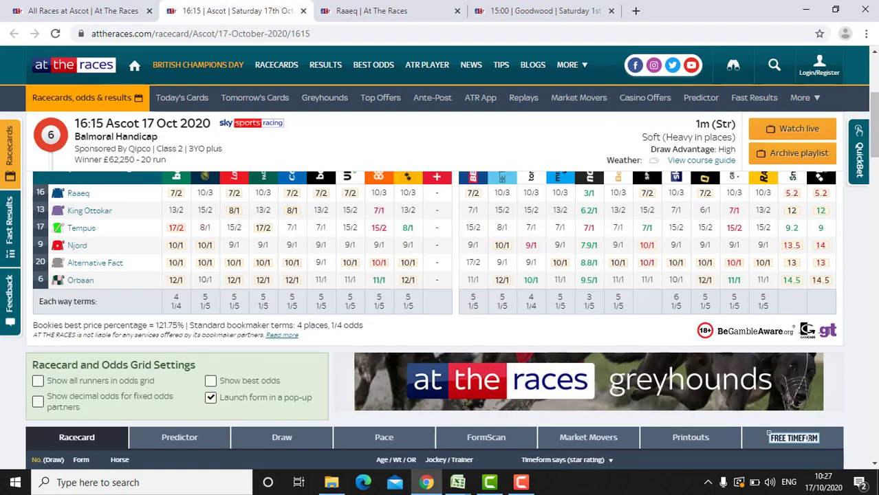
drag(875, 131, 873, 101)
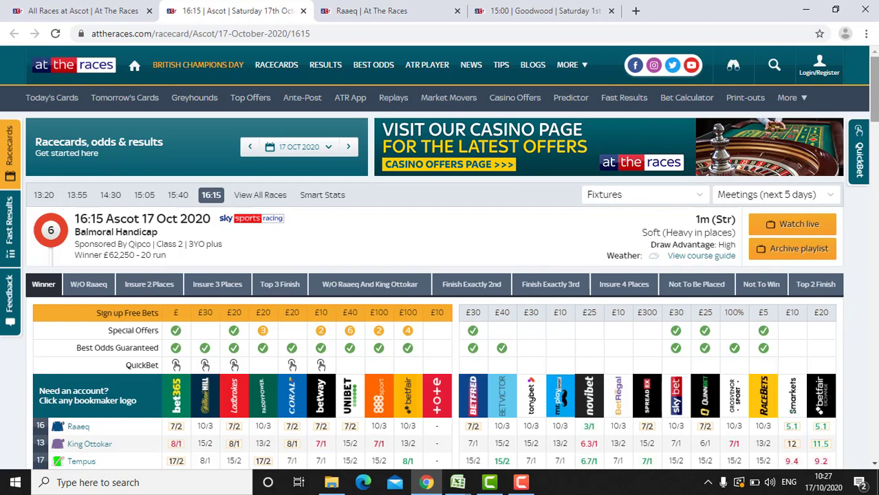
scroll(872, 83, down, 3)
scroll(451, 280, up, 1)
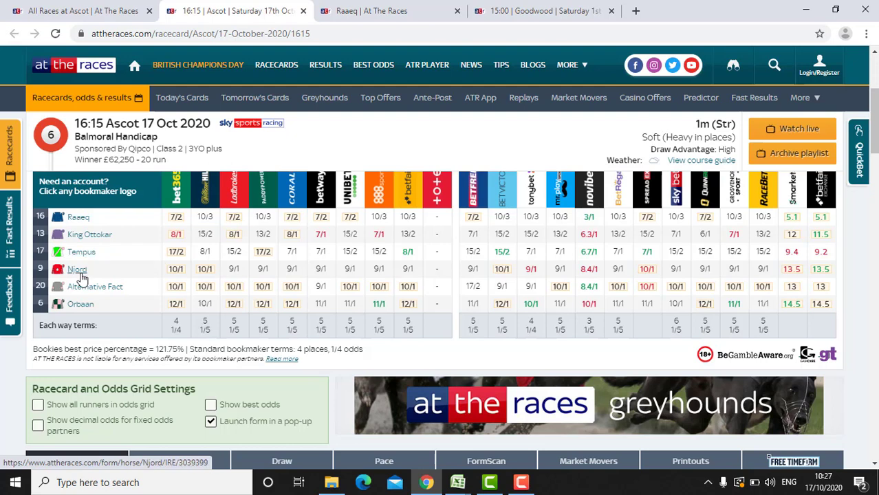
mouse_move(141, 136)
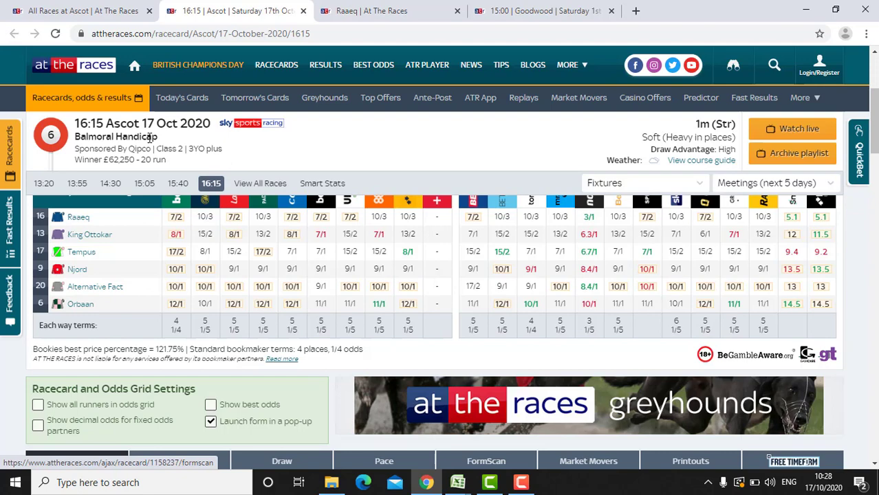
Close the 16:15 Ascot racecard and open the 15:40 Qipco Champion Stakes racecard in a new browser tab
click(103, 10)
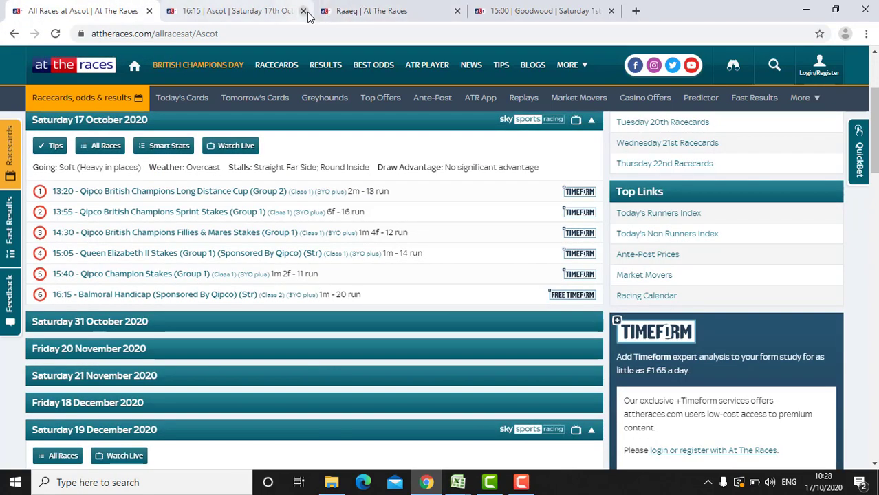
click(222, 21)
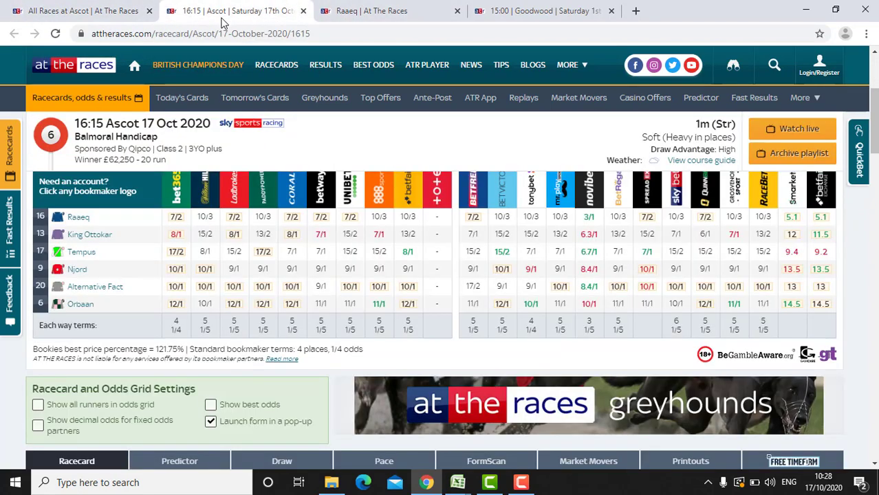
click(308, 12)
click(303, 11)
click(76, 10)
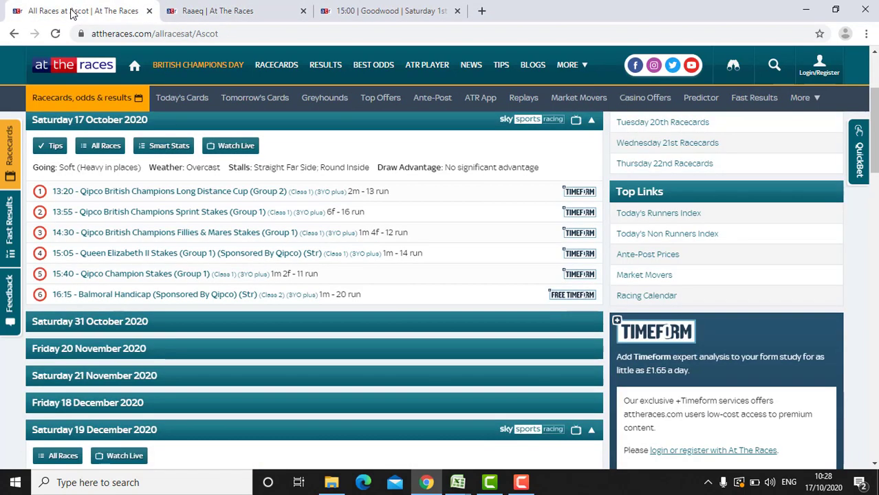
right_click(143, 280)
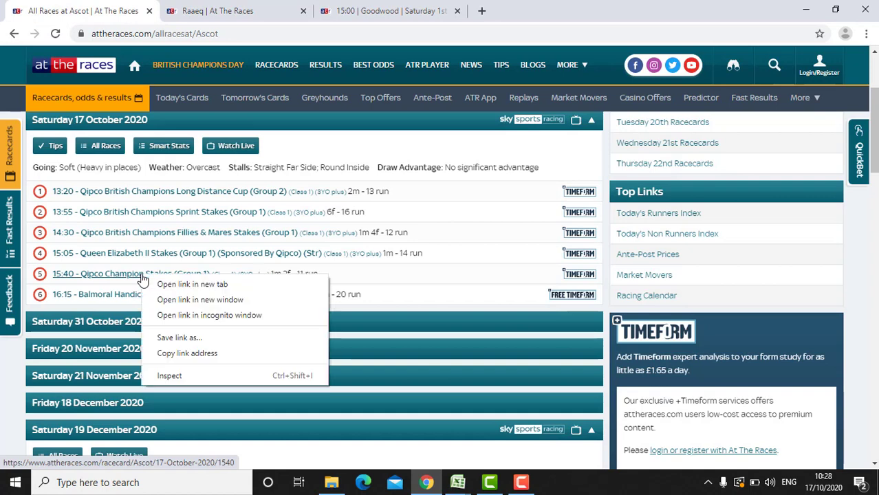
click(163, 285)
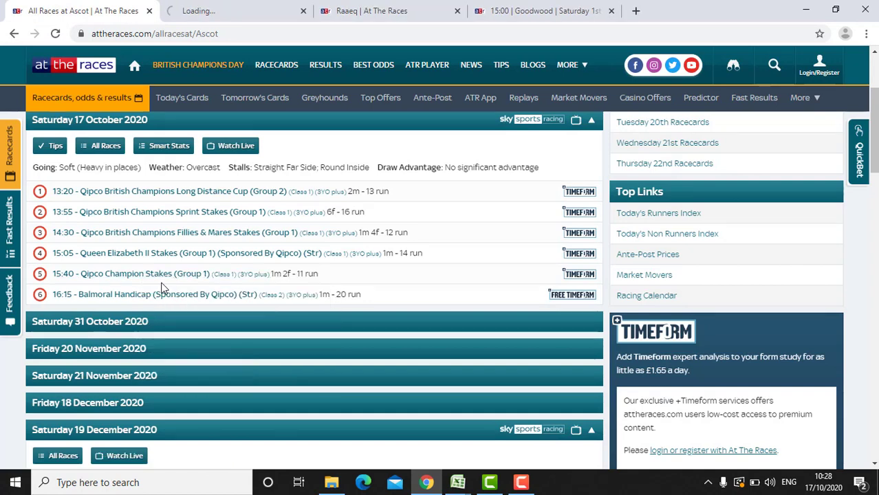
click(203, 12)
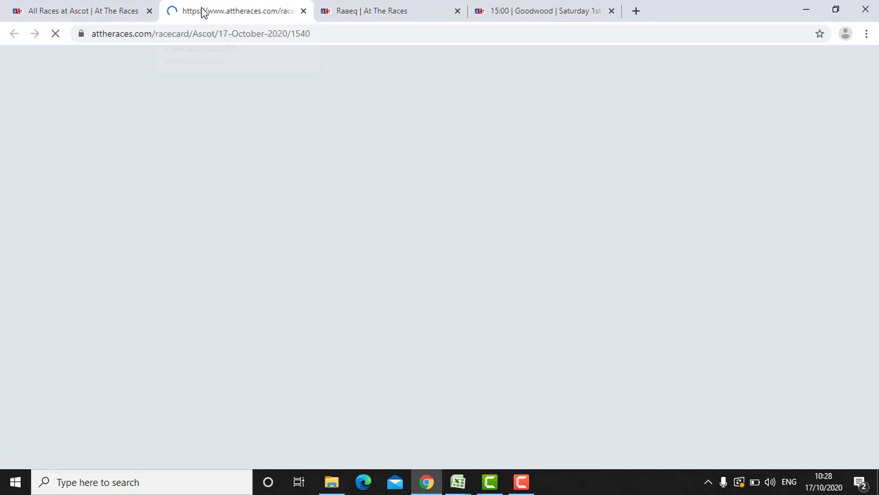
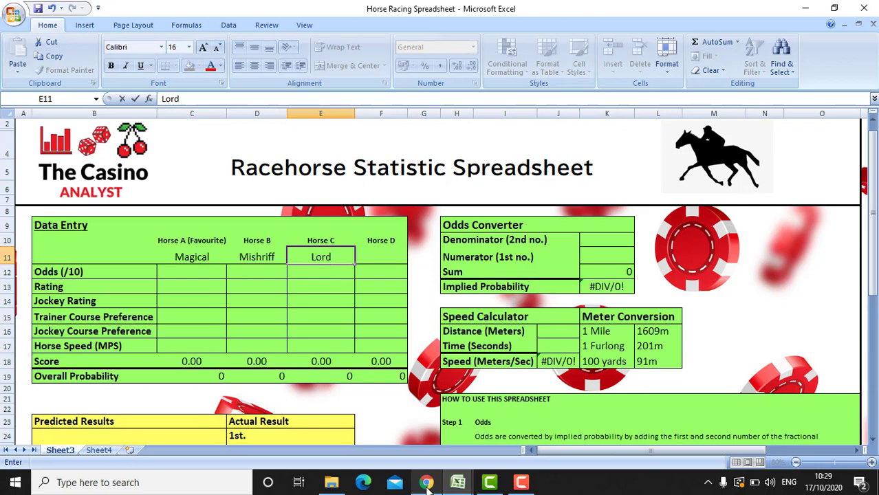
Enter Lord North as Horse C and Skill as Horse D in the Data Entry table
text(North)
key(Tab)
text(Sk)
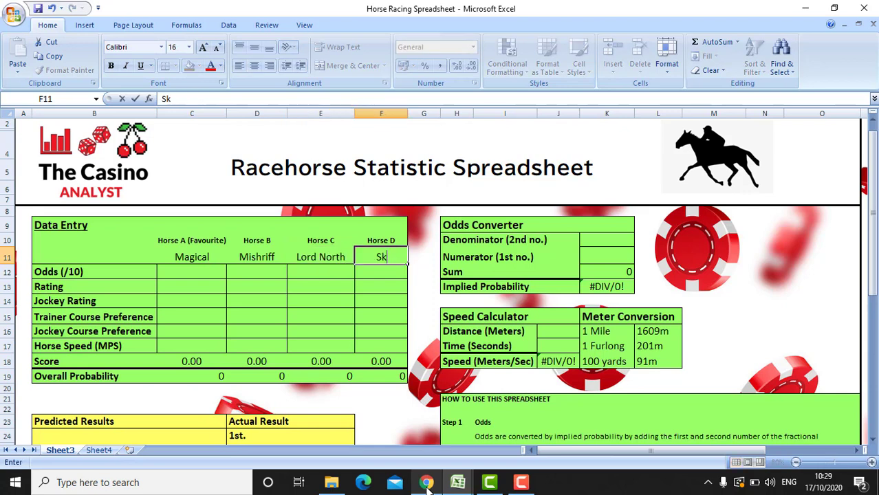
text(ill)
click(192, 267)
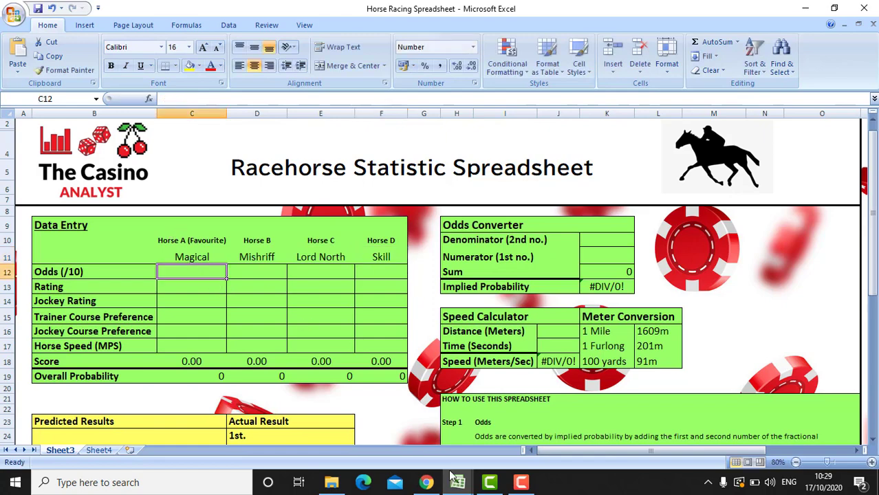
Check Magical's odds on the 15:40 Ascot racecard, and set the Odds Converter's numerator to 7 and denominator to 4
click(427, 484)
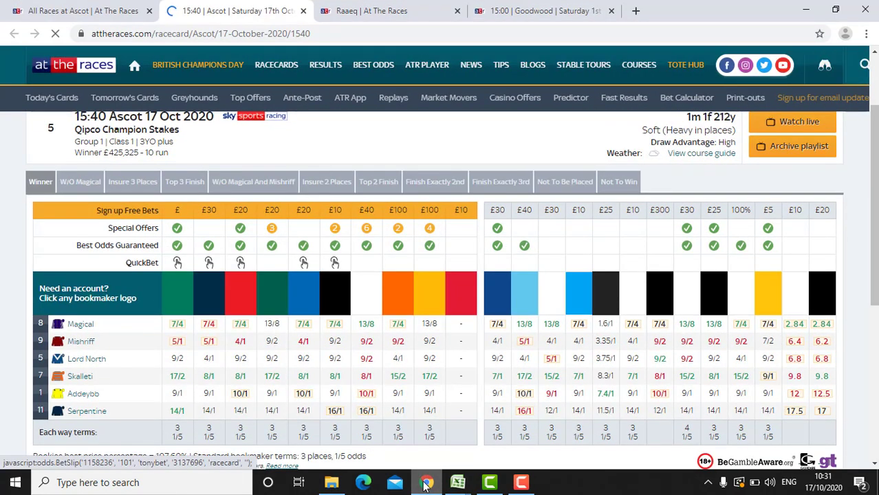
click(426, 484)
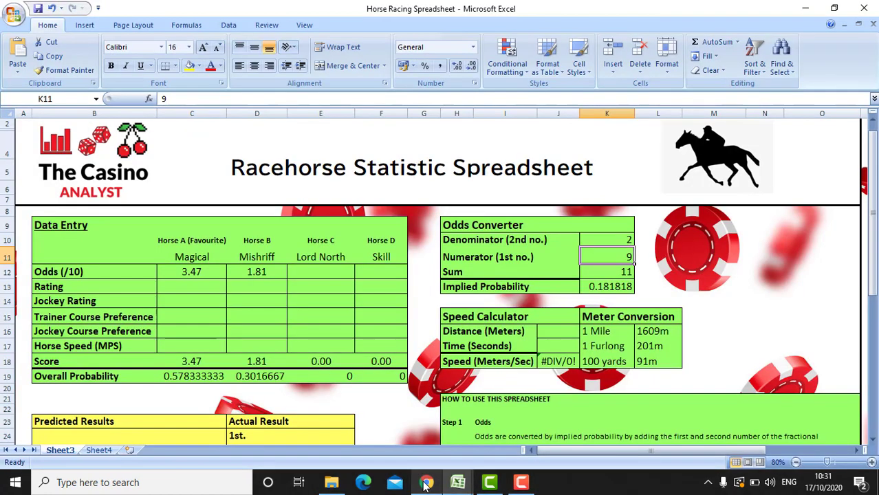
click(426, 484)
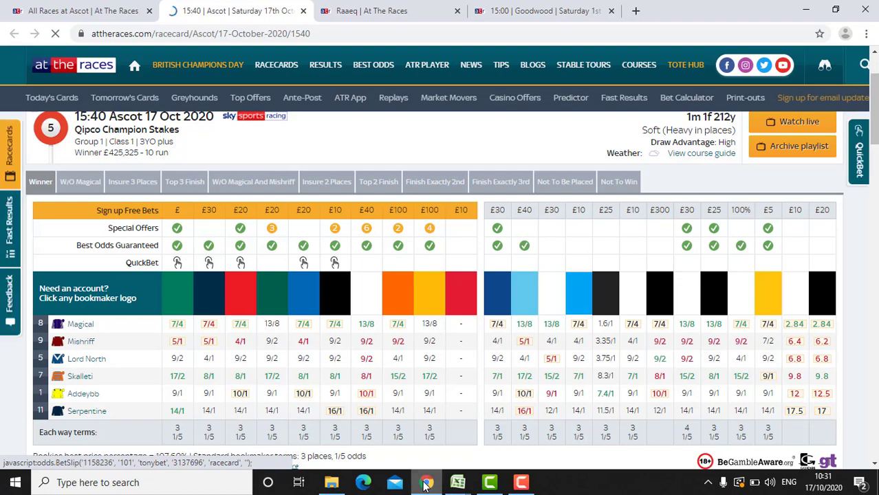
click(425, 485)
click(616, 239)
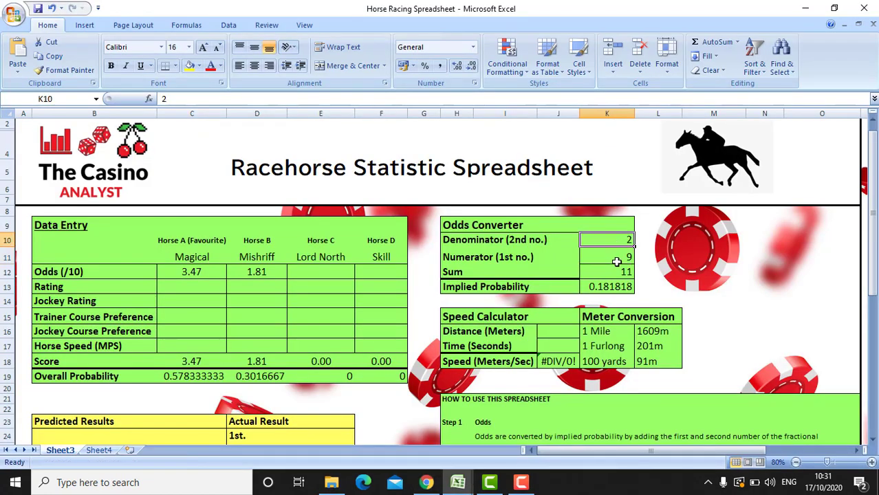
click(617, 261)
text(7)
click(629, 240)
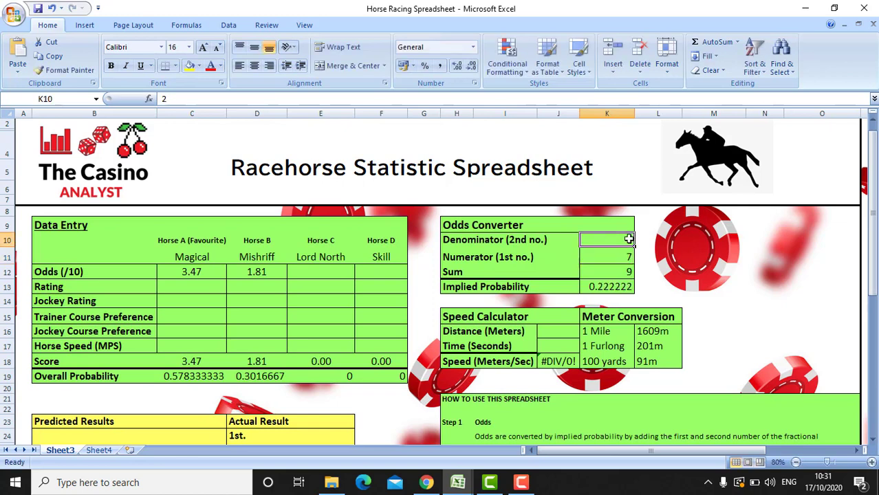
text(4)
click(693, 262)
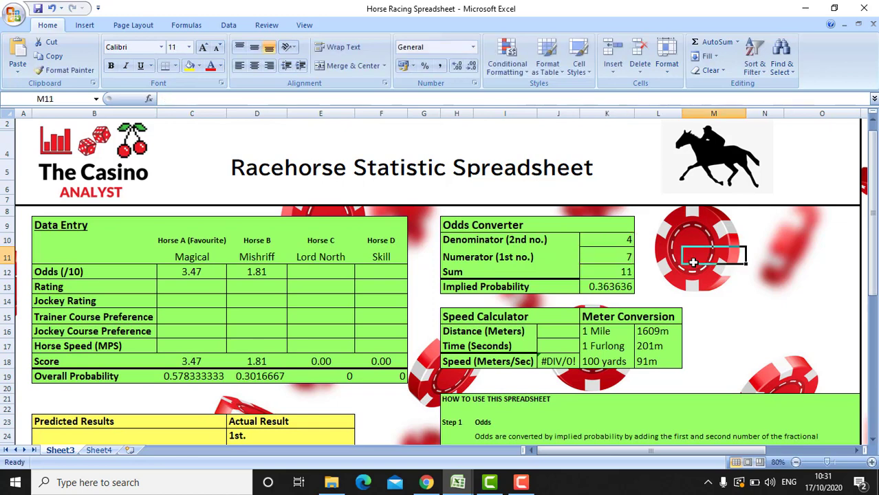
Change Magical's odds value to 3.6 in the Data Entry table, and switch to the 15:40 Ascot racecard in Chrome
double_click(210, 272)
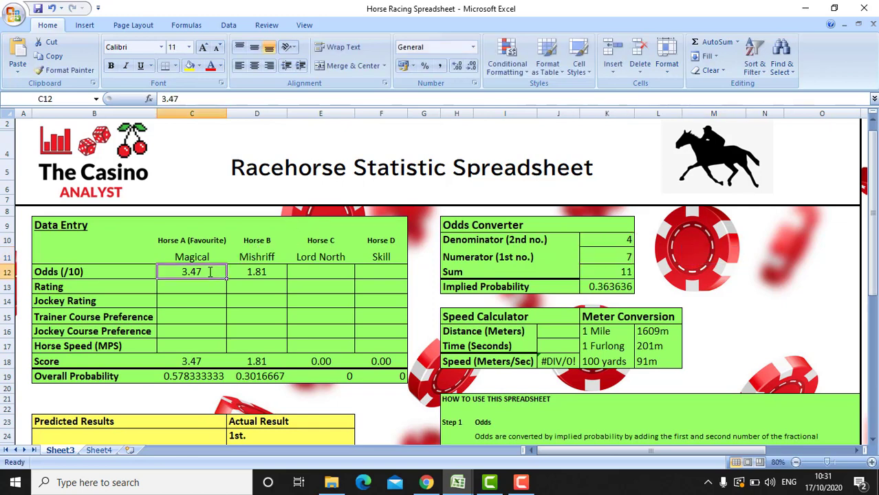
key(BackSpace)
key(BackSpace)
text(6)
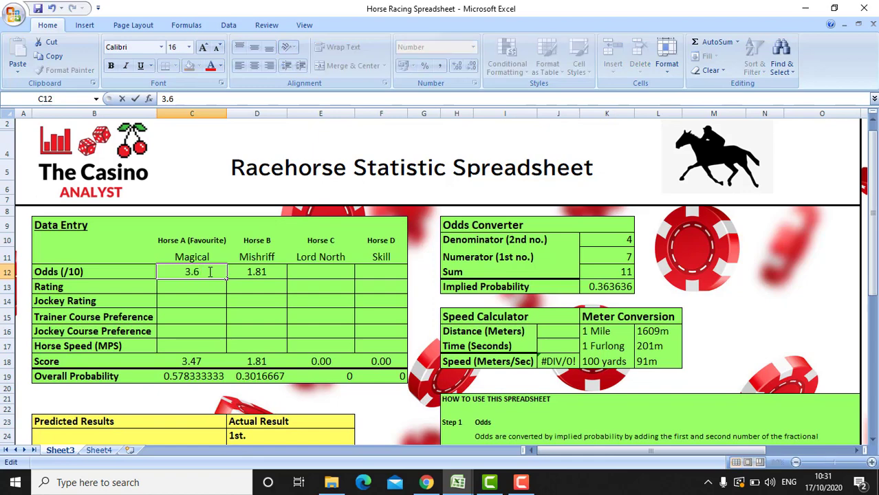
click(427, 482)
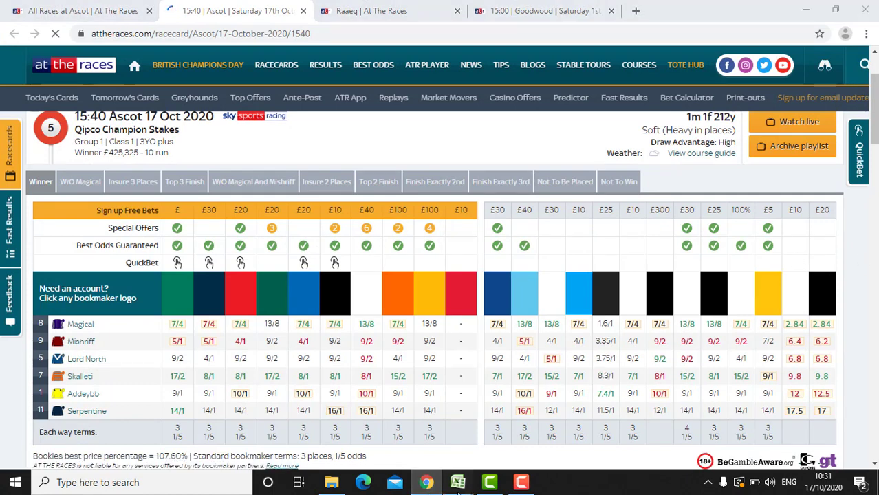
Switch to the Horse Racing Spreadsheet in Excel, paste the racecard screenshot, and move the picture up over the tables
mouse_move(458, 490)
click(198, 429)
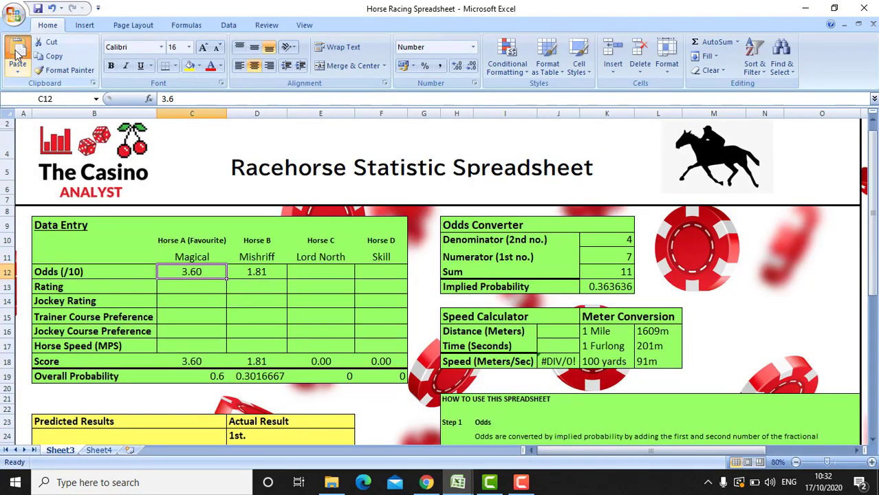
click(17, 54)
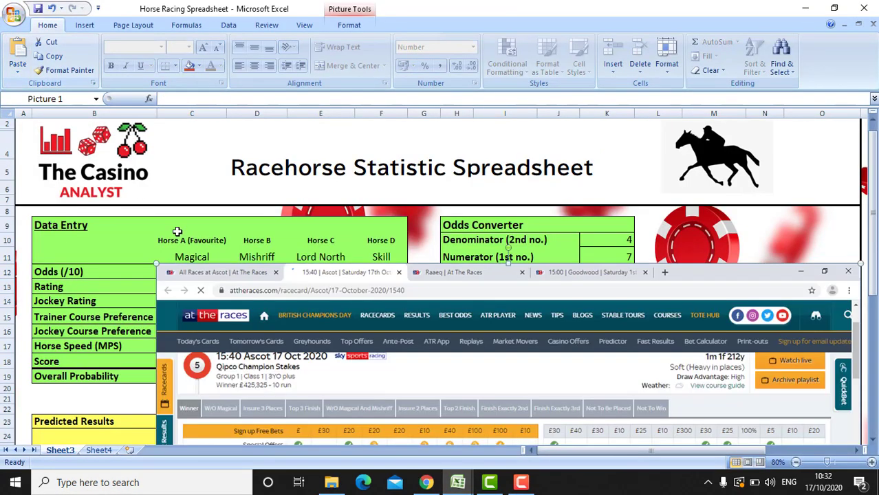
drag(289, 268, 245, 150)
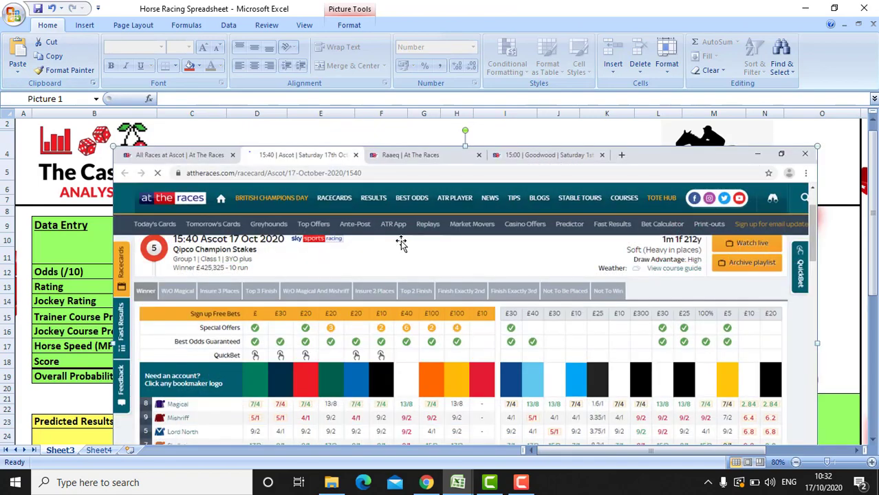
Crop the racecard picture to the Magical, Mishriff, Lord North and Skalleti rows with only the first odds column
right_click(401, 241)
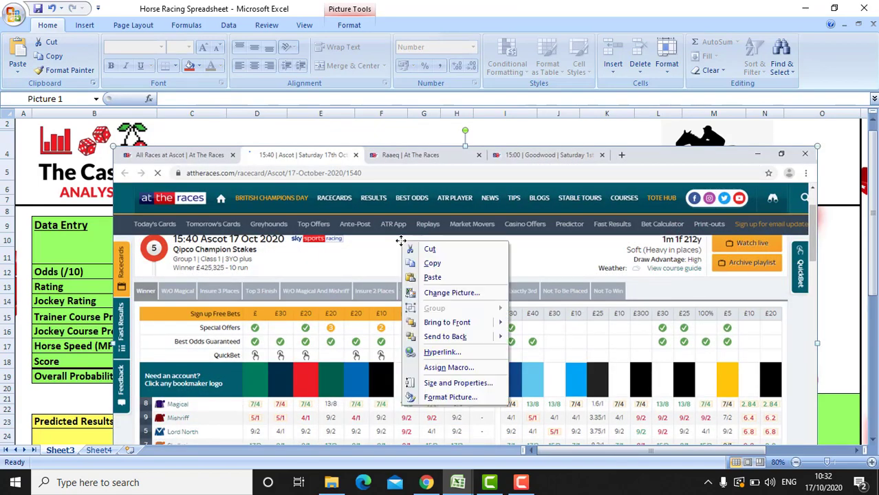
click(325, 247)
click(348, 25)
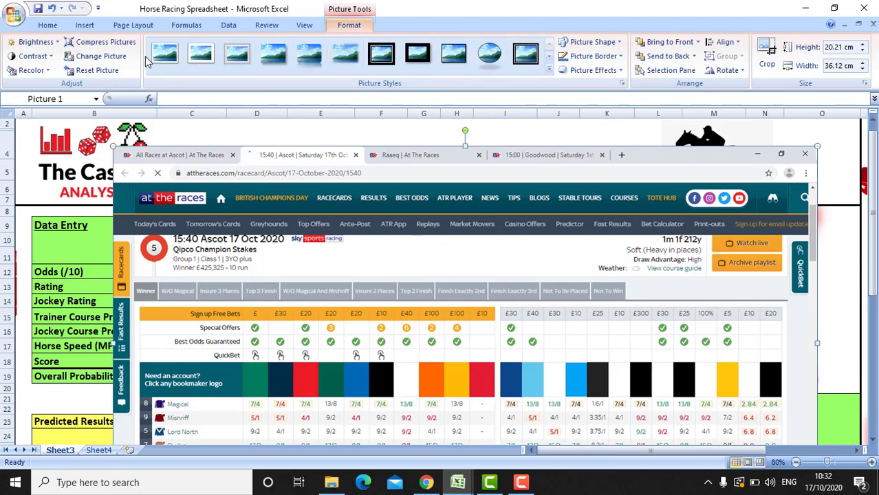
click(772, 62)
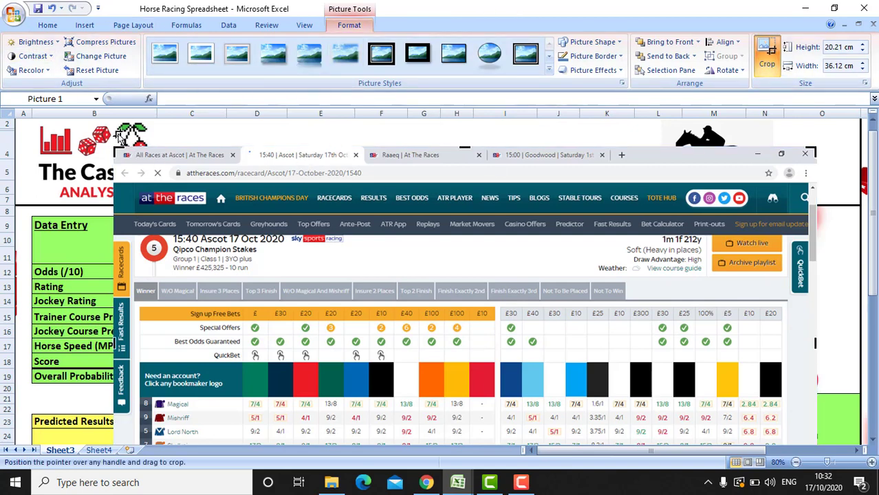
drag(116, 153, 141, 394)
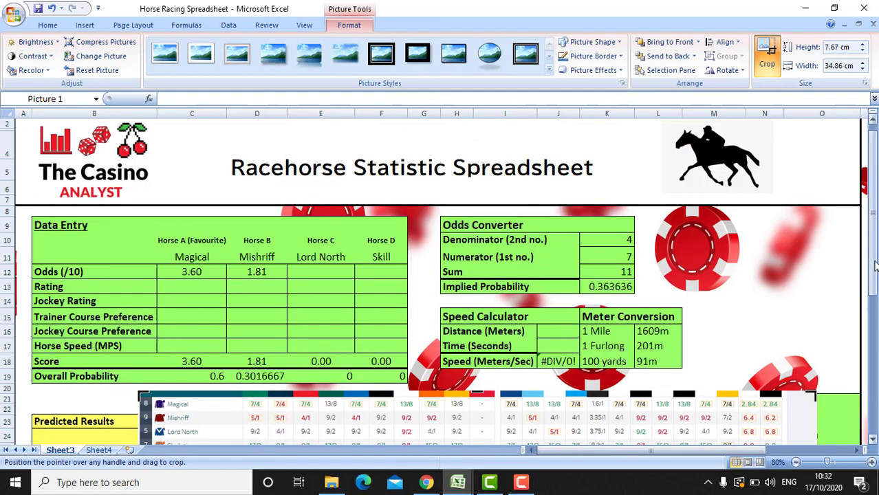
scroll(875, 266, down, 2)
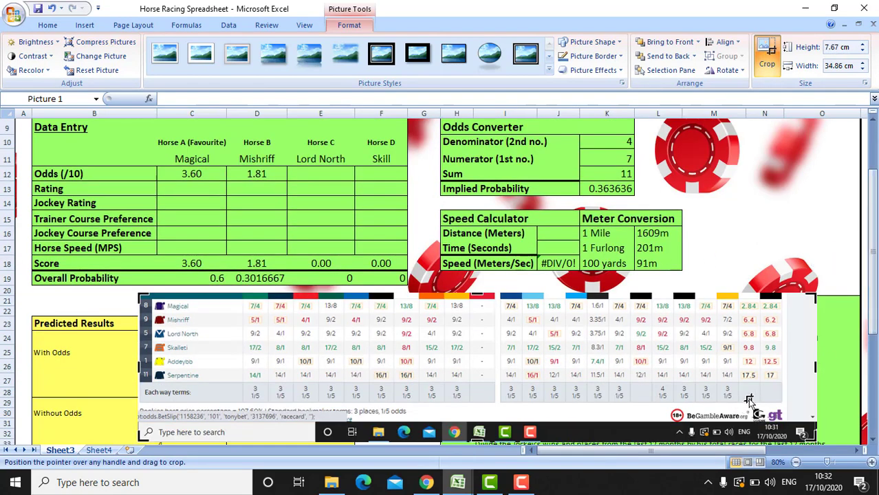
drag(812, 435, 231, 349)
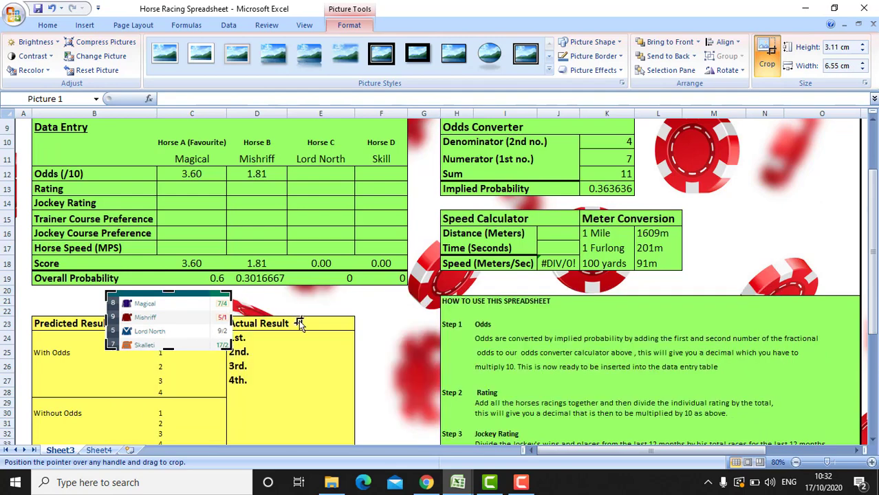
Enlarge the cropped picture to about 5.33 cm by 11.22 cm and place it beside the Odds Converter
key(Escape)
click(220, 330)
drag(269, 388, 291, 418)
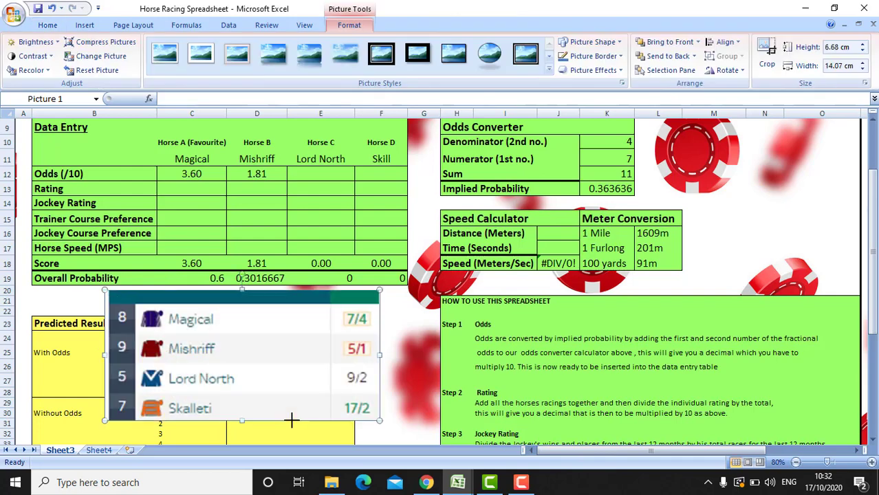
drag(265, 368, 775, 181)
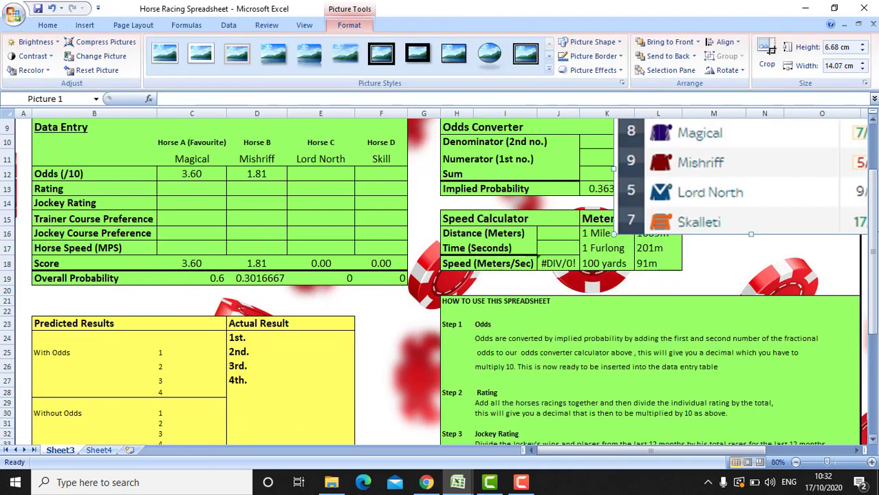
scroll(801, 232, up, 2)
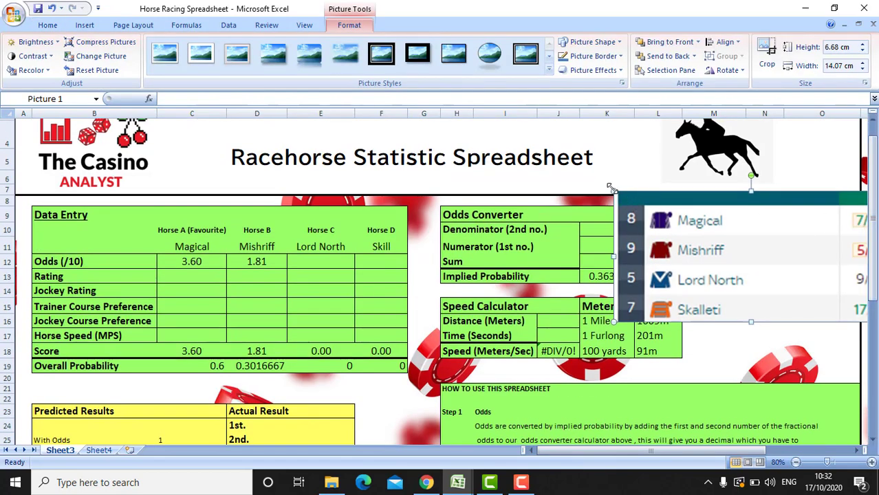
drag(633, 197, 665, 222)
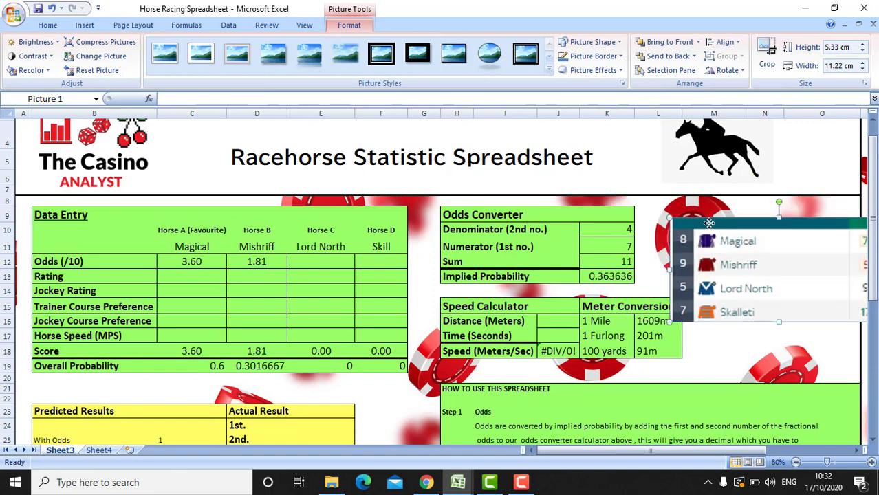
drag(749, 252, 734, 232)
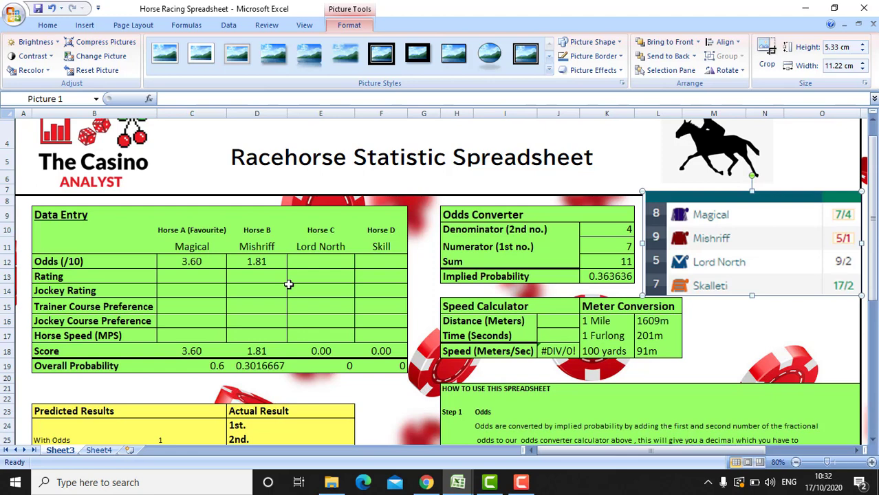
Set Magical's odds to 3.63, and convert Mishriff's 5/1 odds in the Odds Converter to enter 1.66 in the Data Entry table
double_click(196, 260)
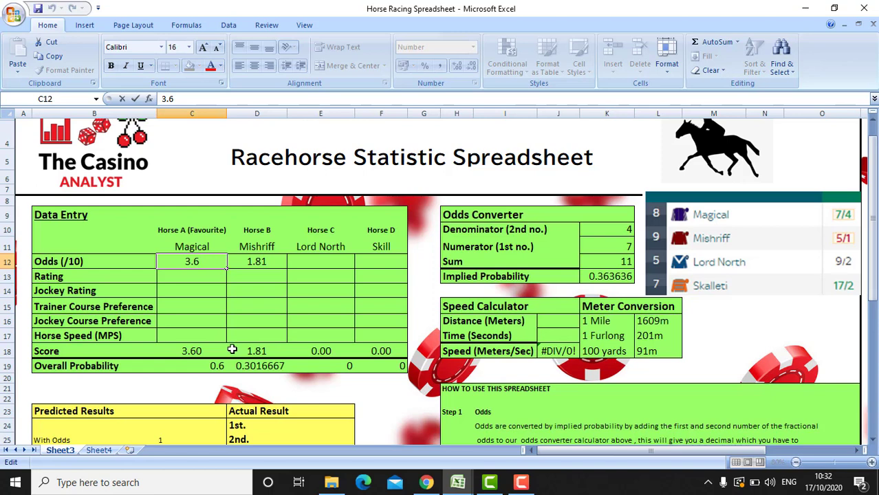
text(3)
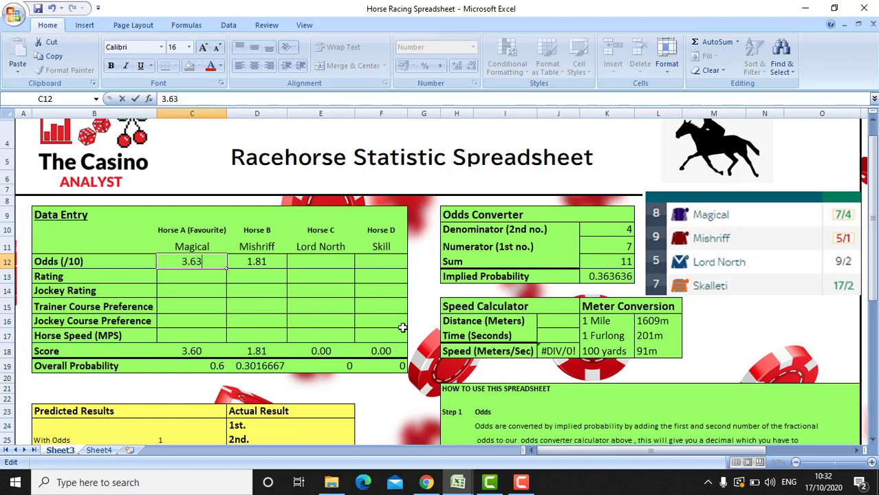
click(620, 241)
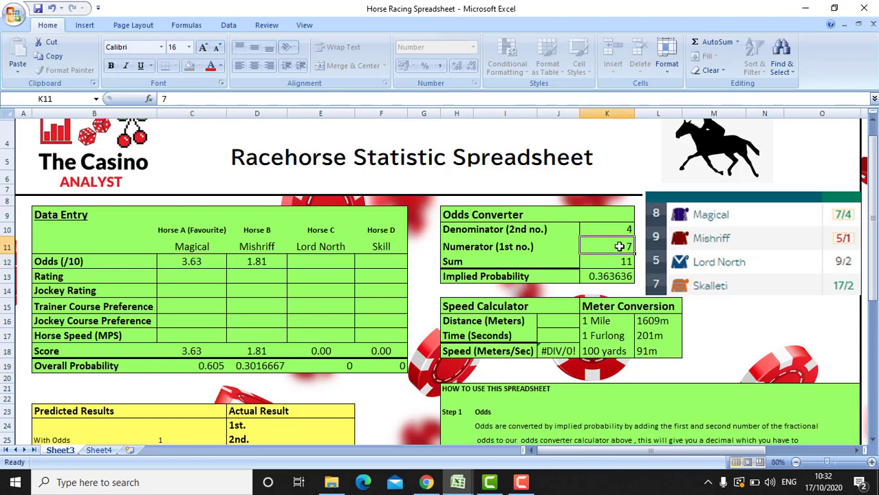
text(5)
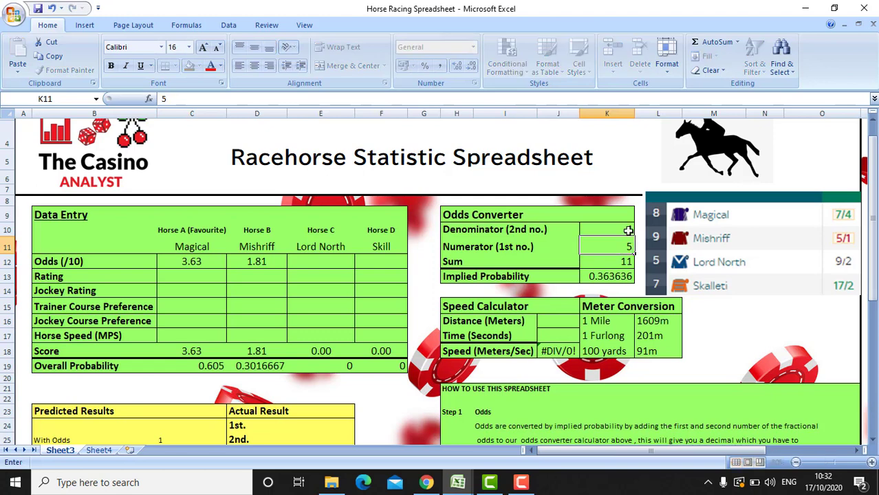
click(627, 232)
text(1)
click(631, 296)
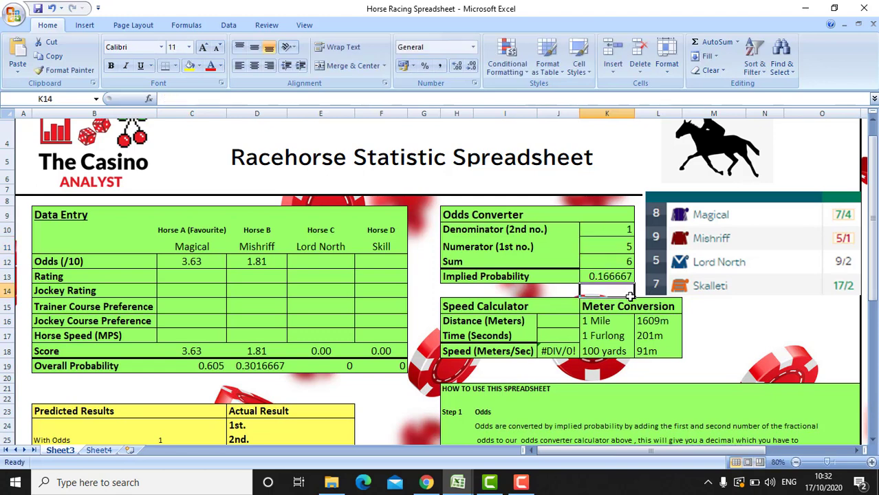
click(257, 263)
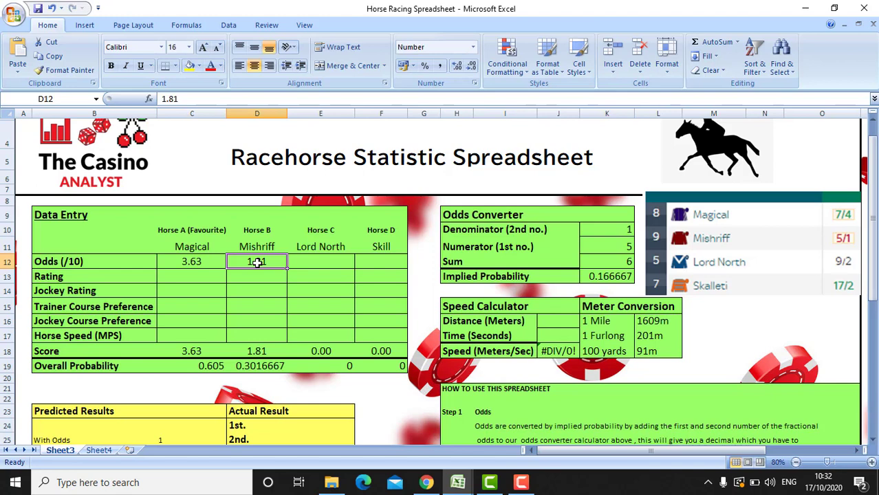
text(1.66)
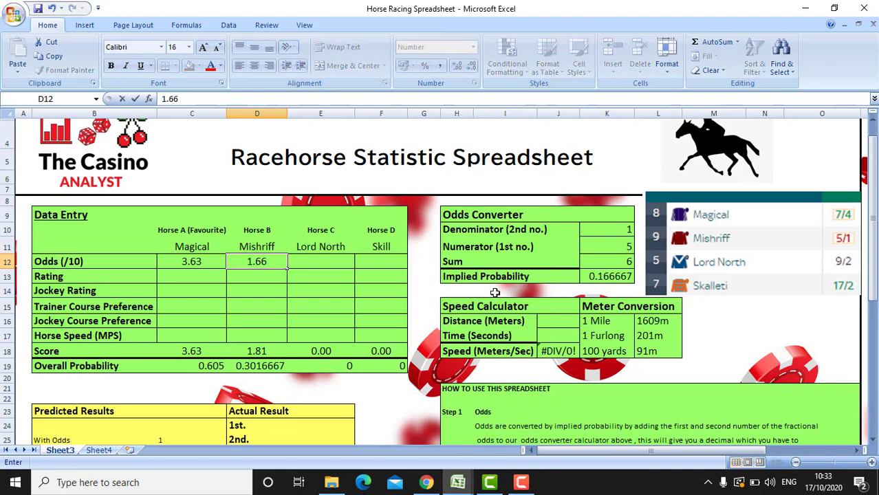
Set the Odds Converter's numerator to 9 and denominator to 2, and enter 1.81 as Lord North's odds
click(609, 245)
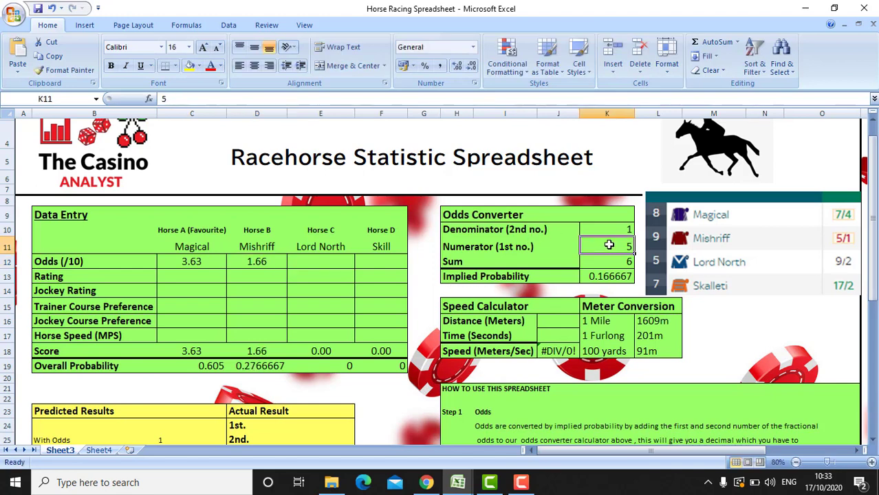
text(8)
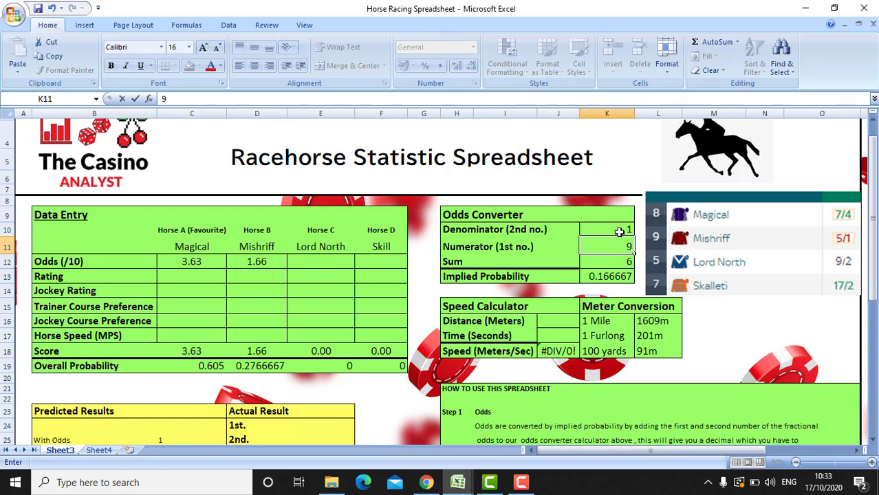
click(619, 232)
text(2)
click(623, 285)
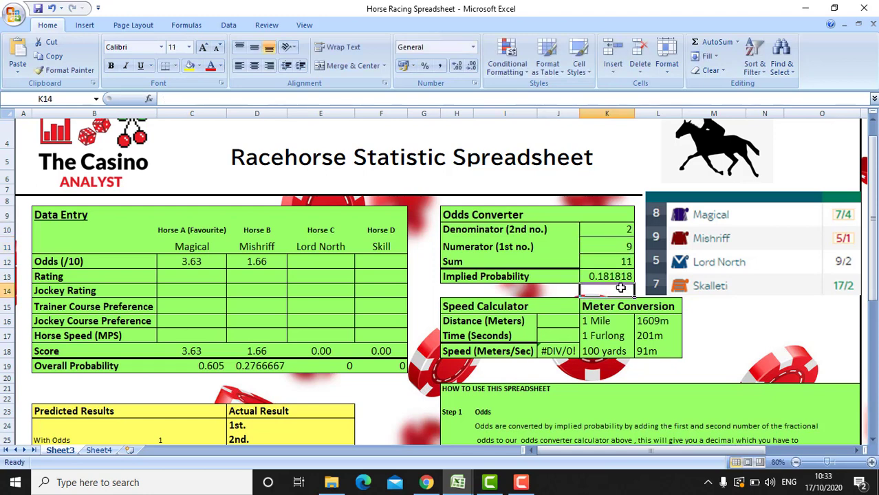
click(308, 262)
text(1)
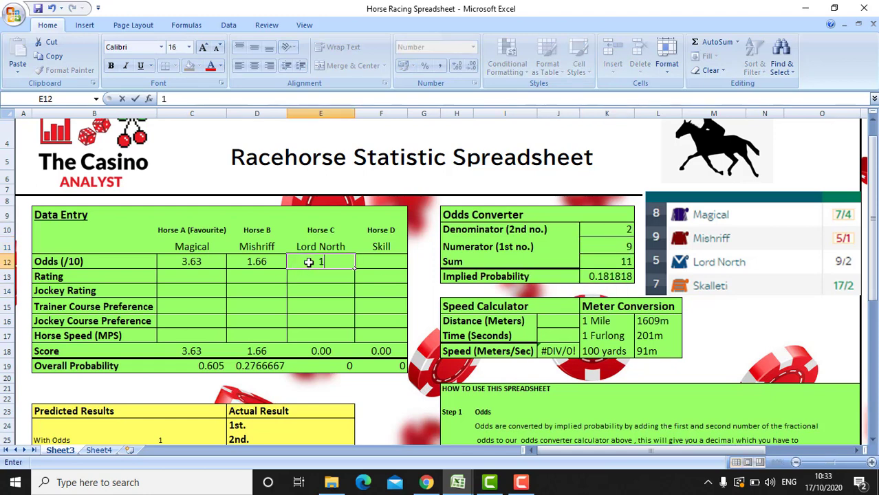
text(.81)
Change the Horse D name to Skall in the Data Entry table
click(389, 256)
click(383, 233)
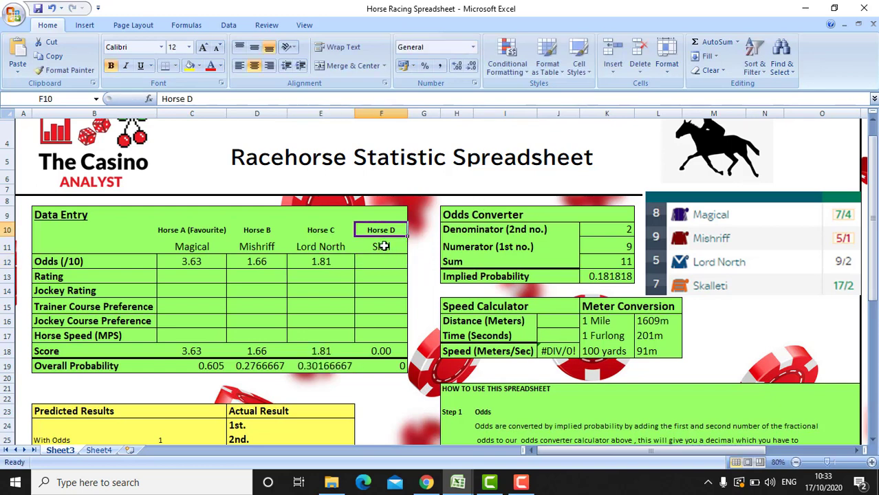
double_click(383, 246)
key(BackSpace)
text(all)
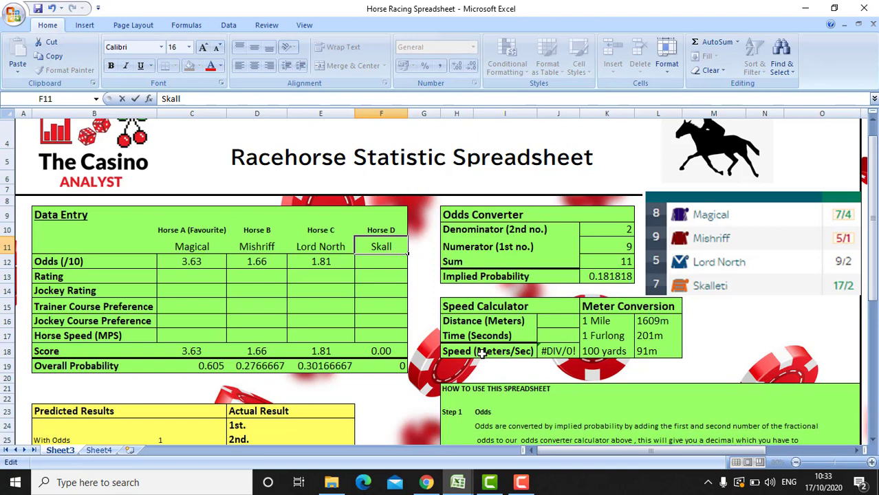
Set the Odds Converter's numerator to 17 with denominator 2, and enter 1.05 as Horse D's odds
click(614, 248)
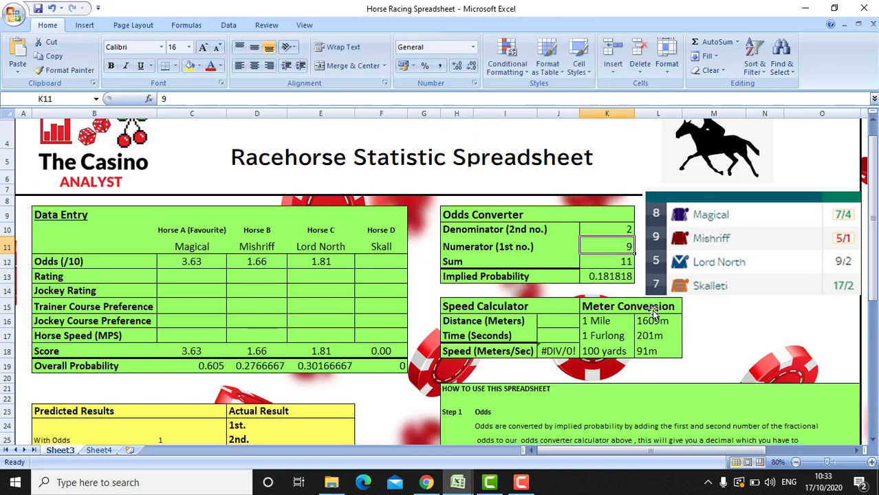
text(17)
click(622, 229)
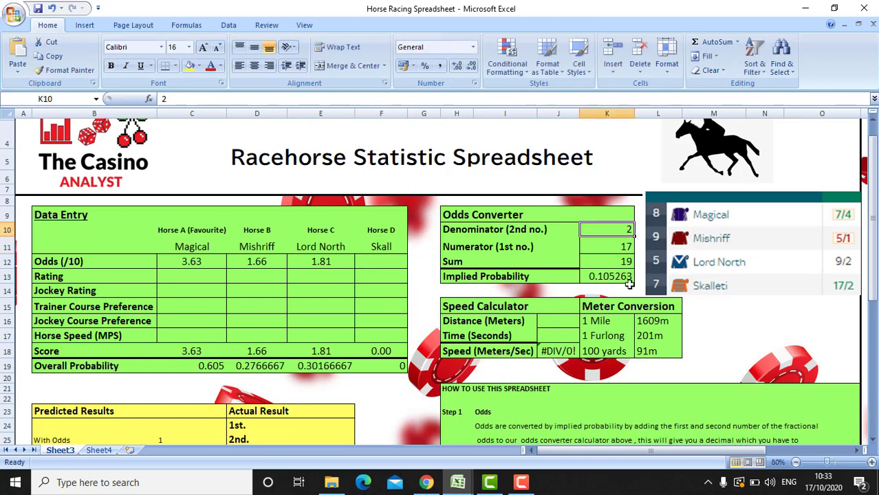
click(370, 258)
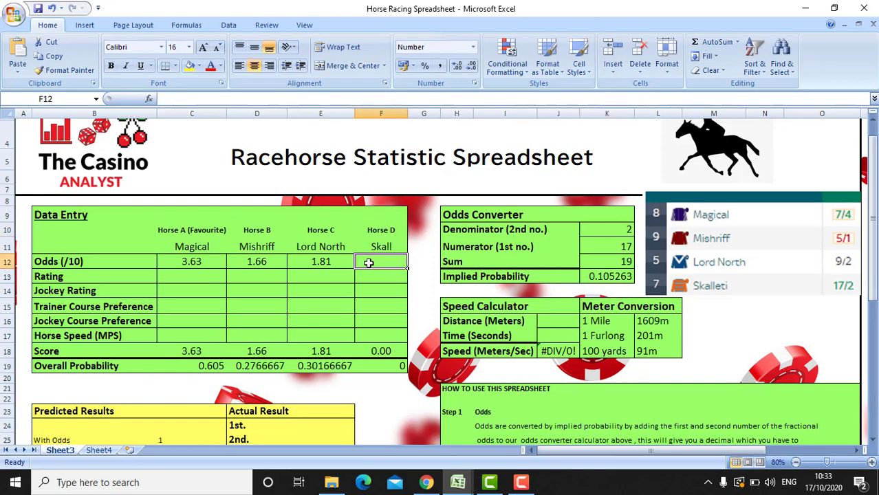
text(1.05)
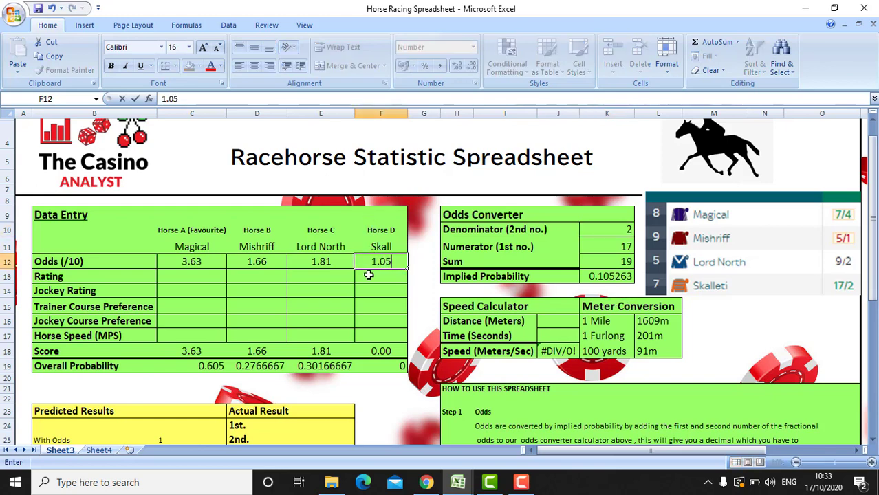
click(435, 304)
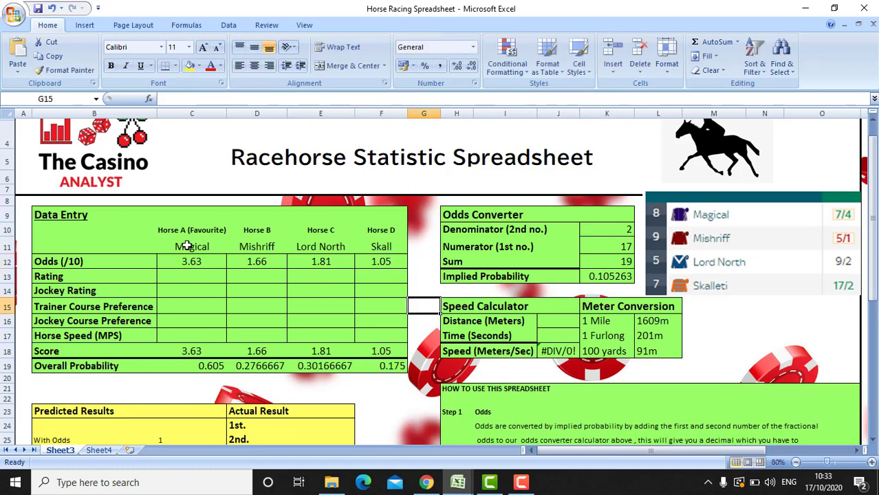
Switch to the 15:40 Ascot racecard in Chrome and open the Mishriff and Lord North form pages in new tabs
click(426, 483)
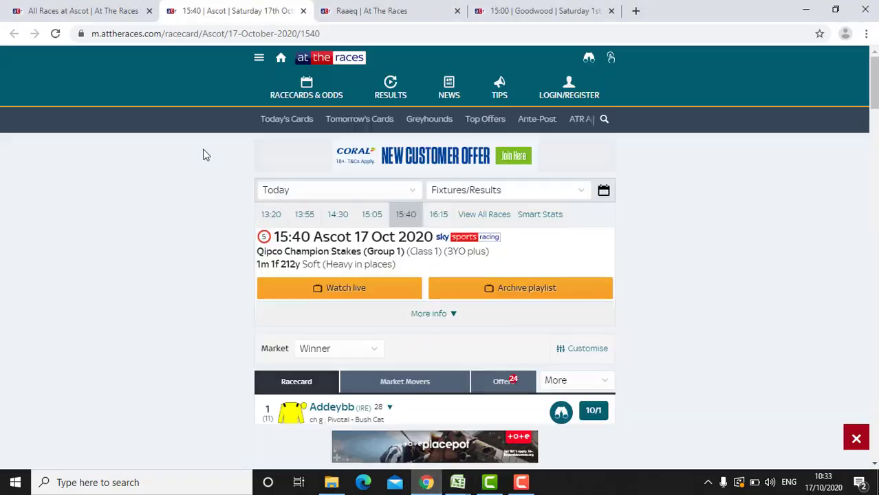
right_click(87, 349)
click(117, 358)
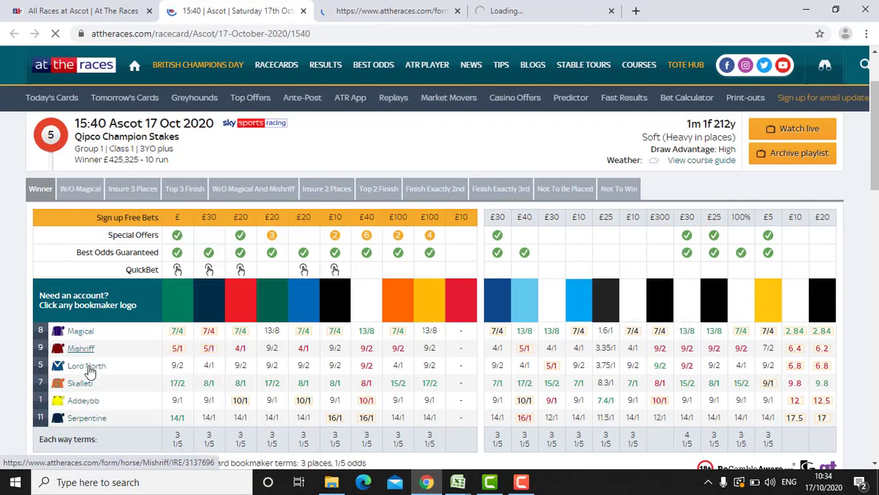
right_click(90, 372)
click(121, 261)
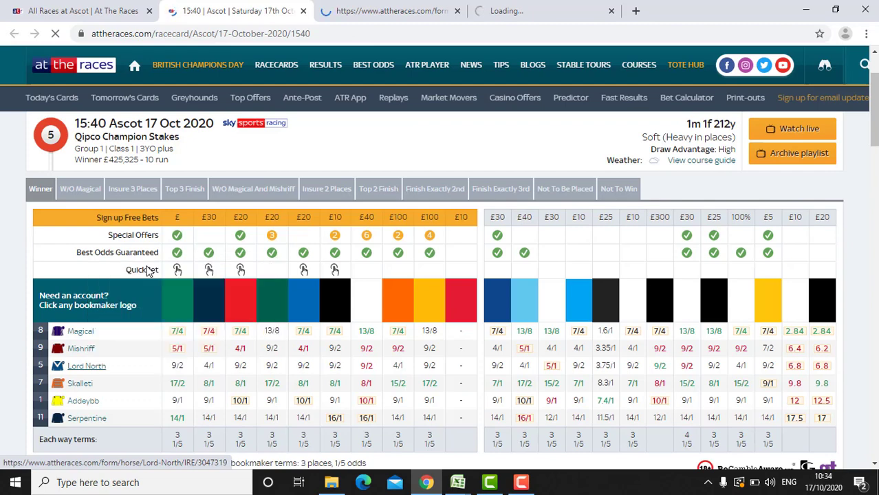
Open Skalleti's form page in a new tab and bring up Magical's form page
right_click(82, 383)
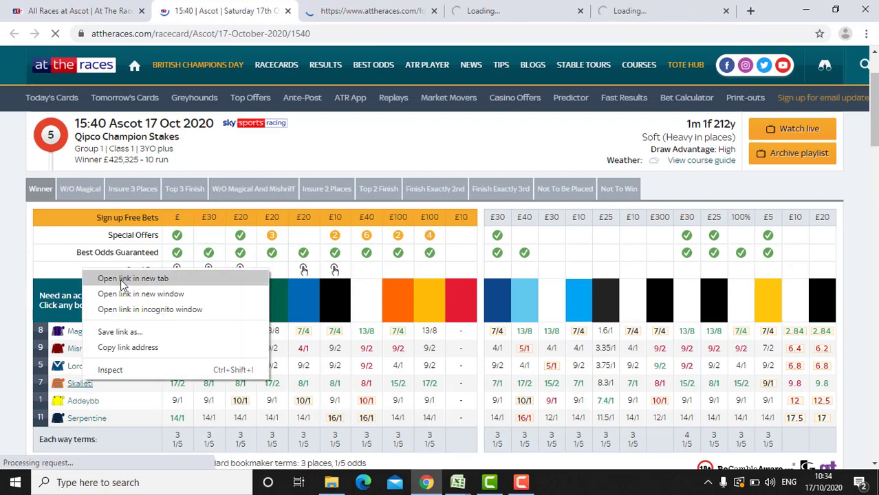
click(120, 279)
click(311, 9)
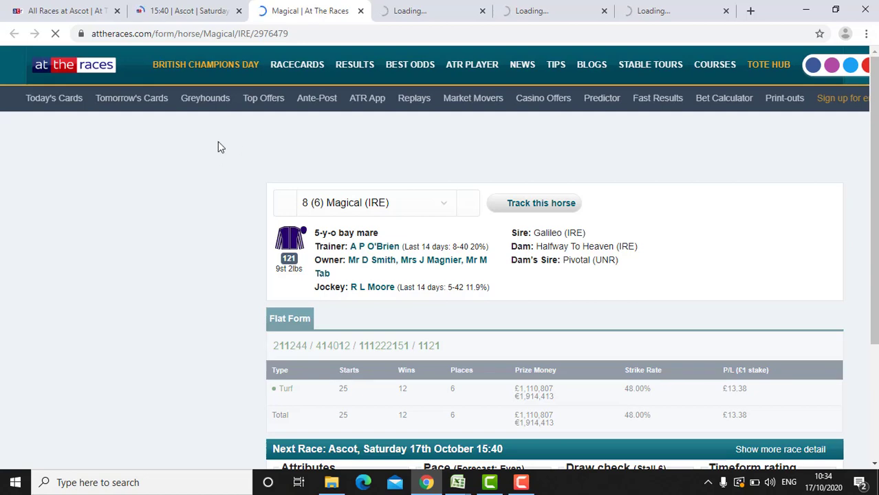
Switch to the Horse Racing Spreadsheet workbook in Excel and enter 121 as Magical's rating
click(457, 484)
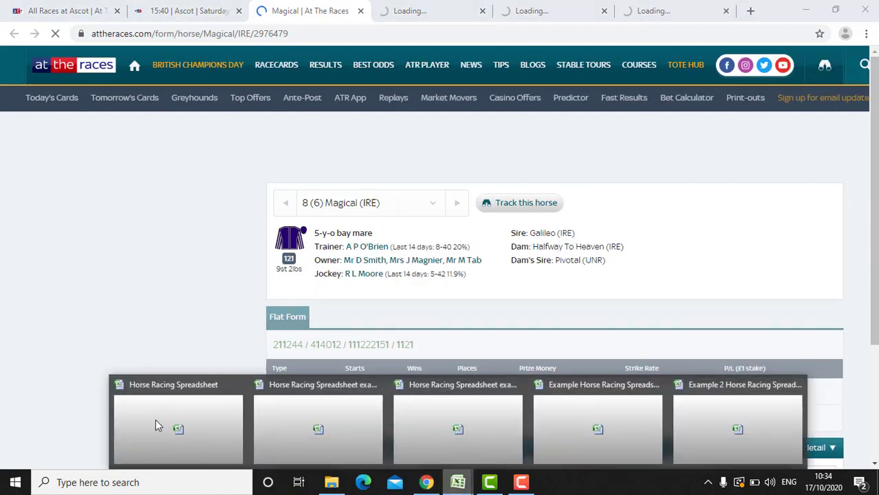
click(155, 421)
click(186, 275)
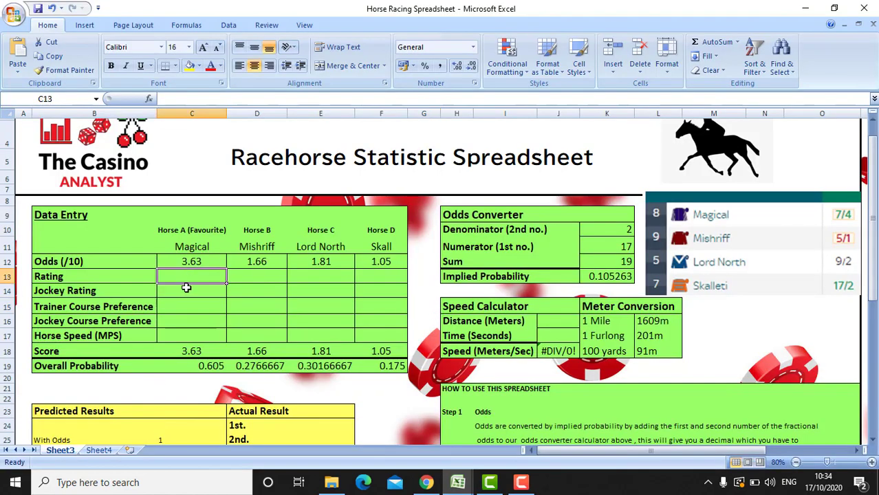
text(121)
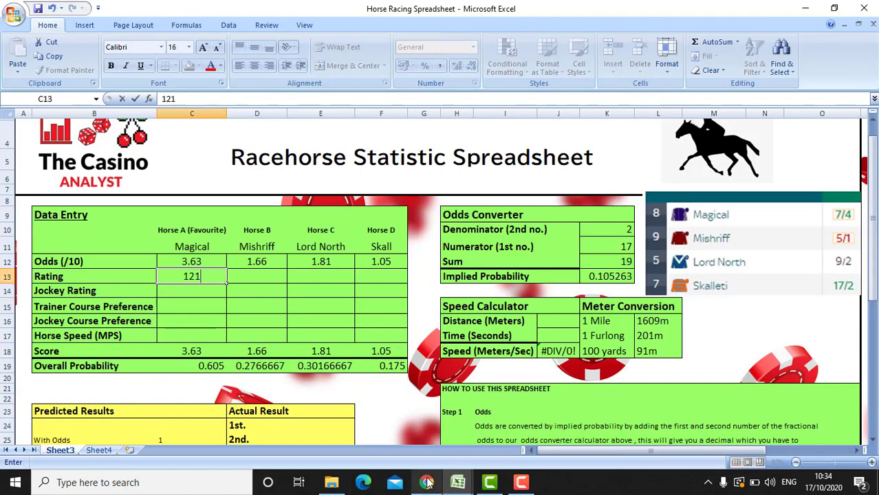
Switch to Chrome and look up the official rating on Mishriff's form page
click(426, 483)
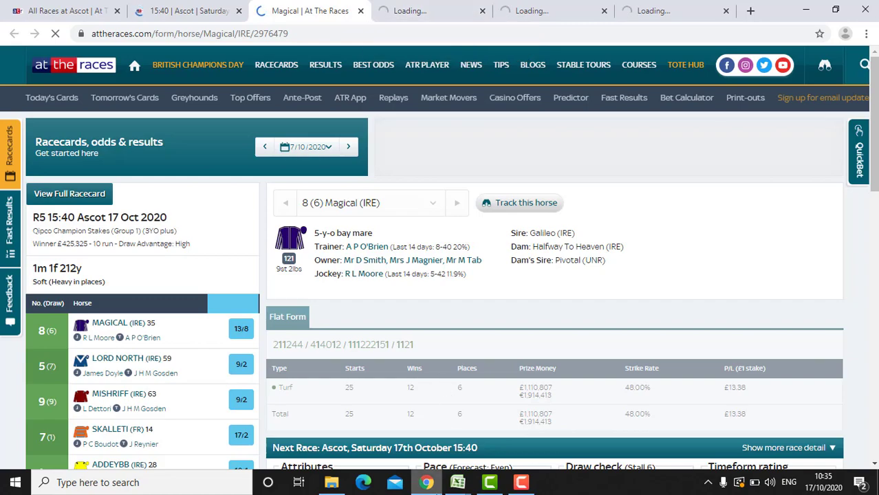
click(457, 482)
click(427, 482)
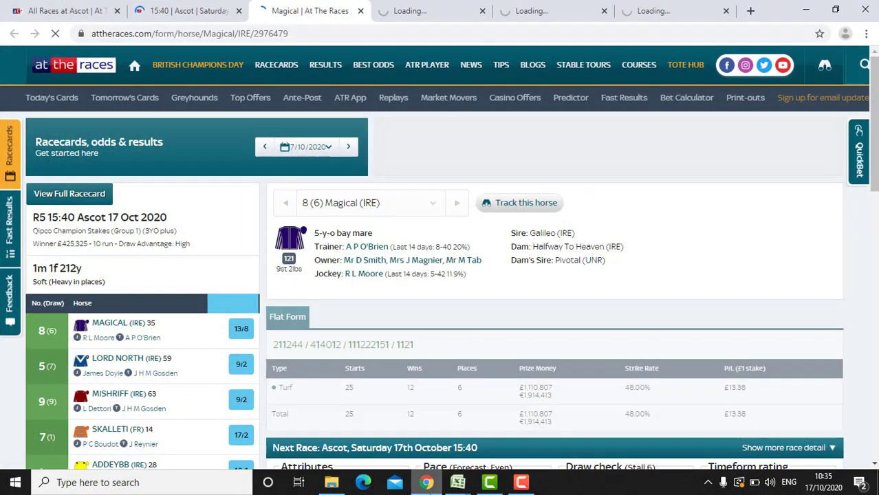
click(440, 11)
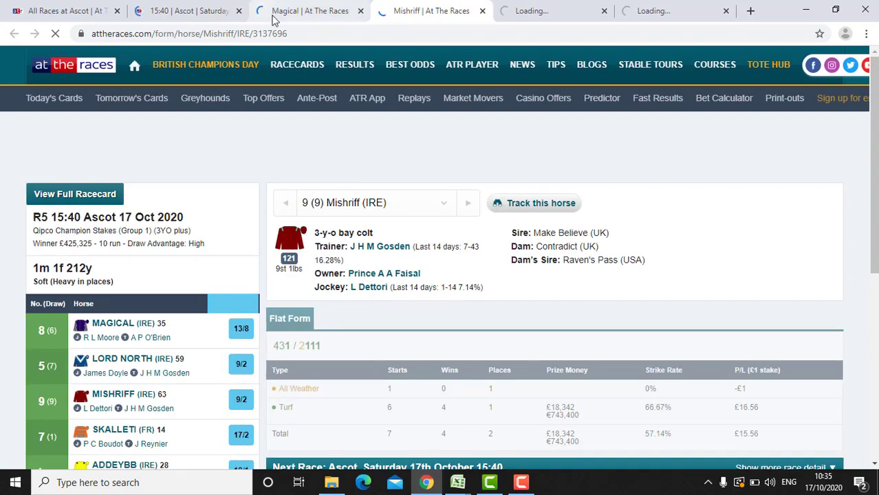
Return to the Horse Racing Spreadsheet workbook in Excel and enter 121 as Mishriff's rating
click(467, 485)
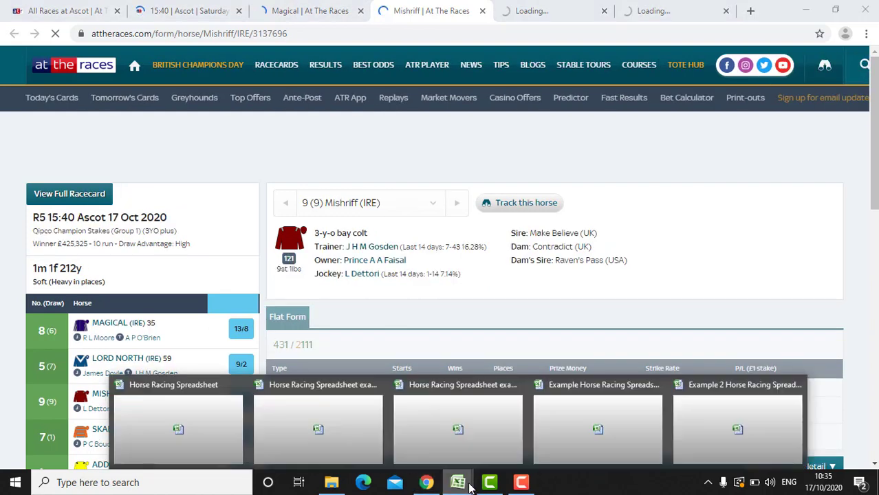
click(233, 419)
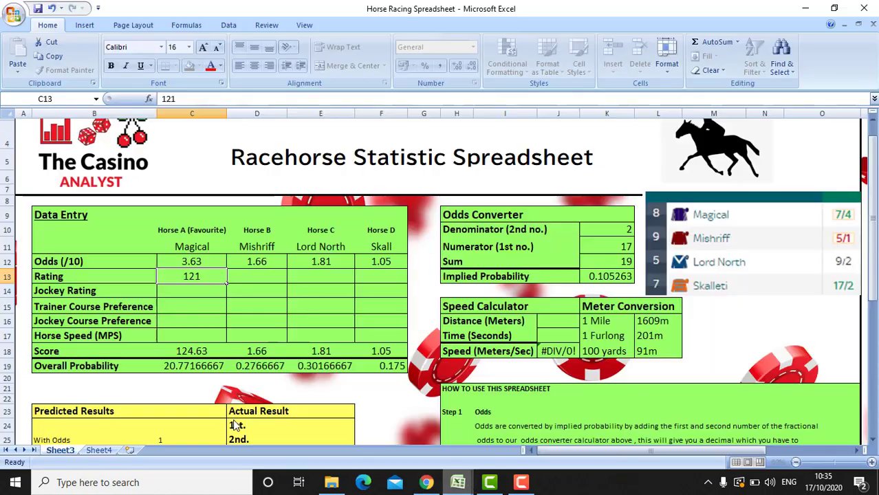
click(269, 273)
text(122)
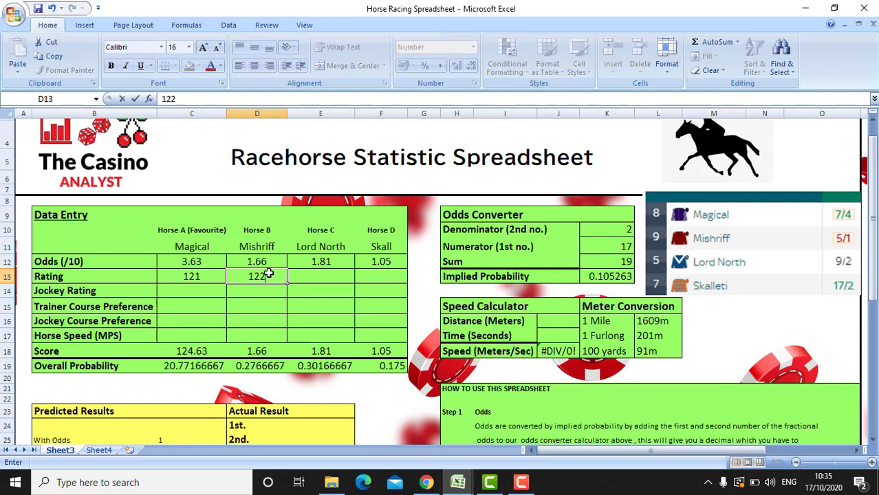
key(BackSpace)
text(1)
click(336, 278)
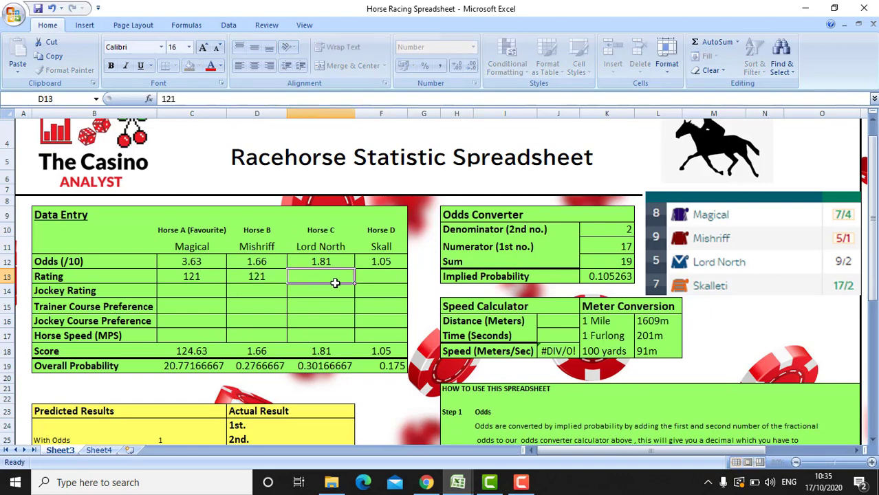
Check Lord North's form page in Chrome and enter 123 as his rating in the Excel Data Entry table
click(425, 483)
click(543, 11)
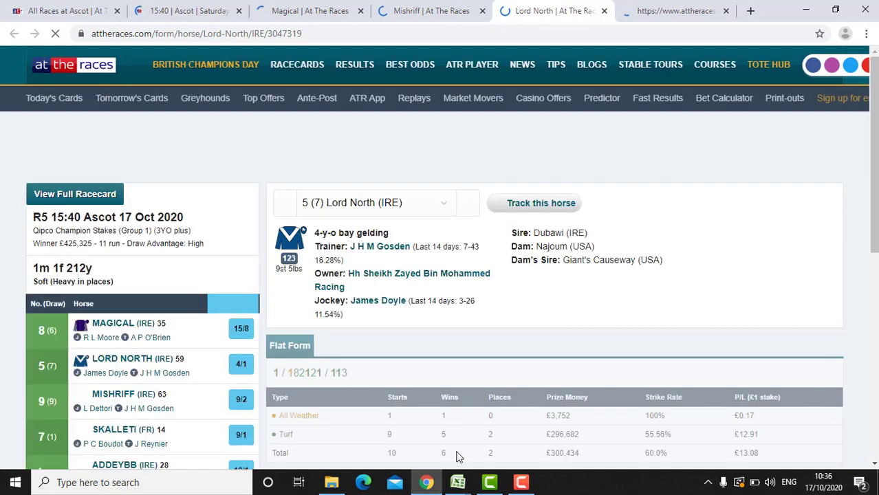
click(455, 483)
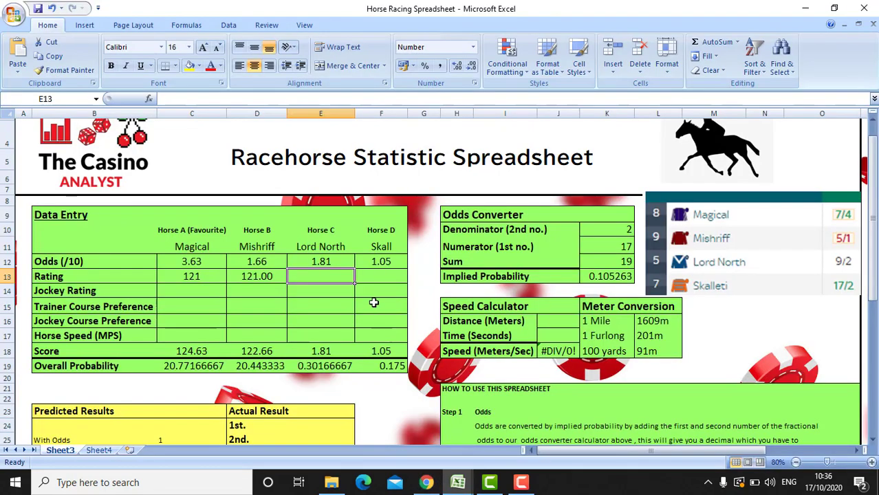
text(123)
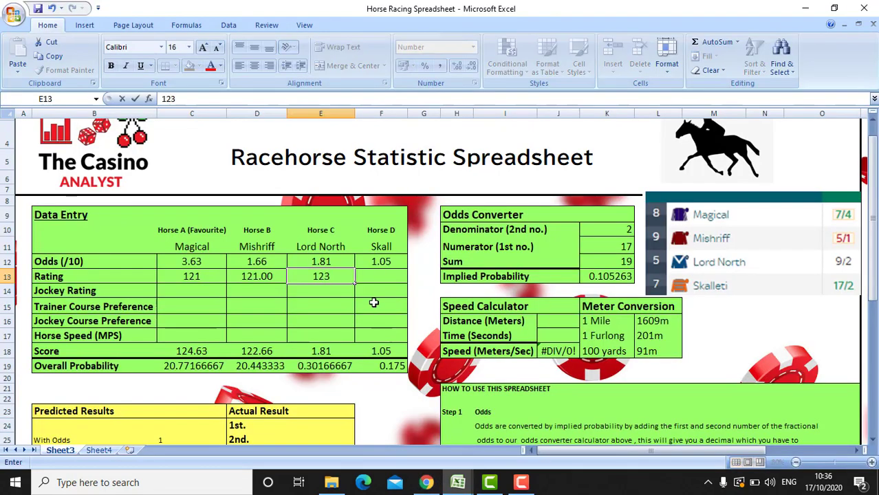
Check Skalleti's form page in Chrome and enter 116 as Horse D's rating in the Excel Data Entry table
click(426, 483)
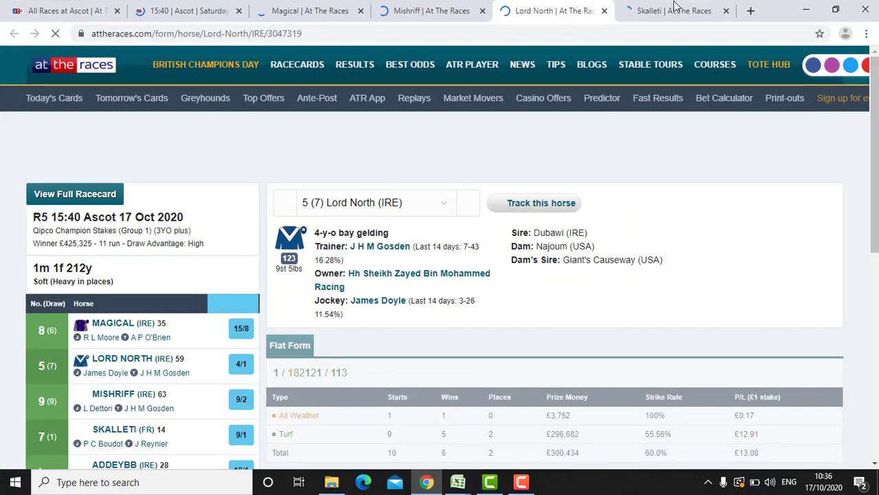
click(674, 11)
click(367, 279)
text(11)
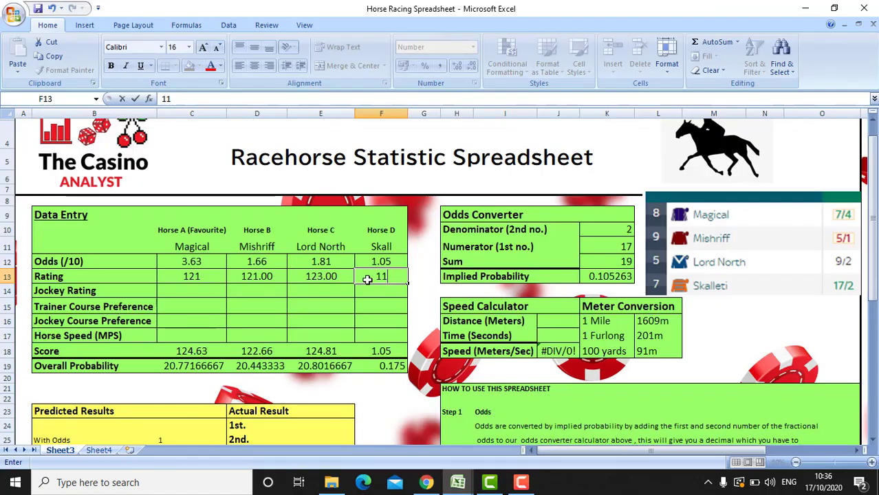
text(6)
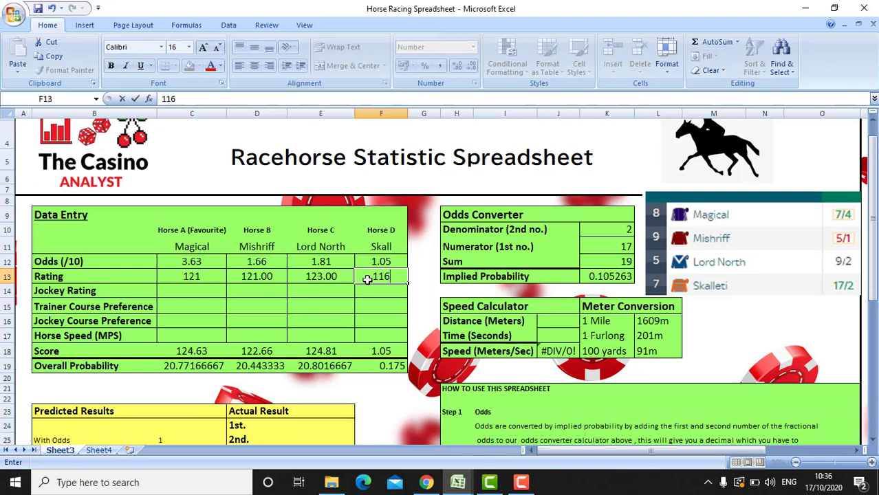
click(418, 279)
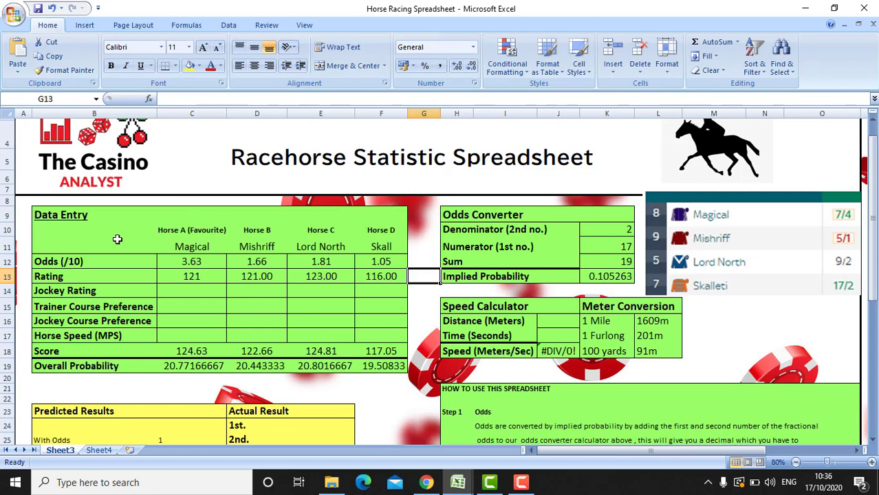
click(172, 99)
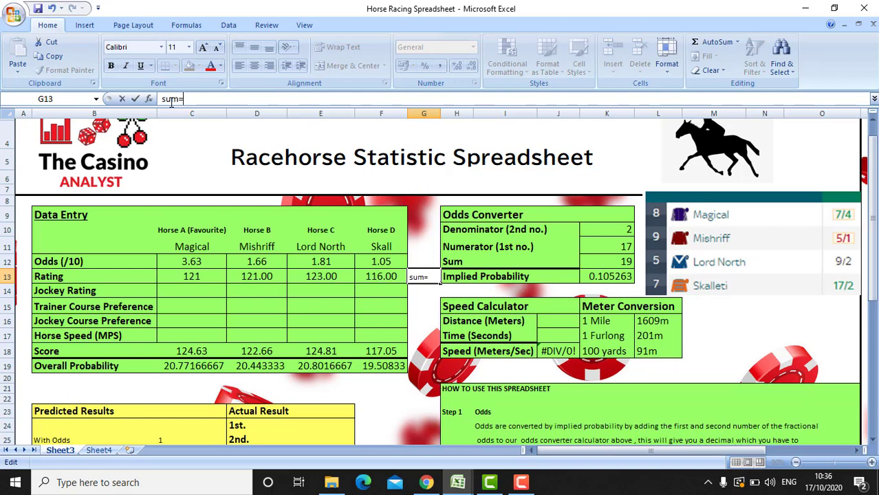
key(Return)
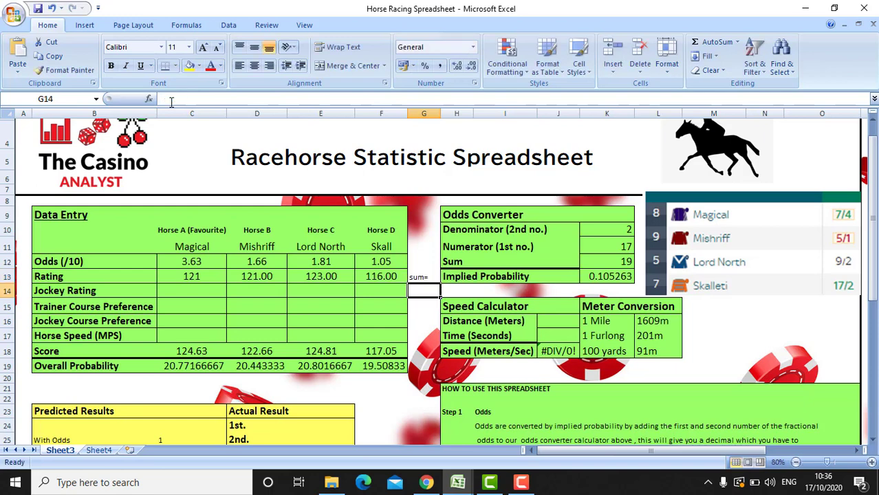
click(422, 278)
double_click(422, 277)
drag(429, 276, 315, 282)
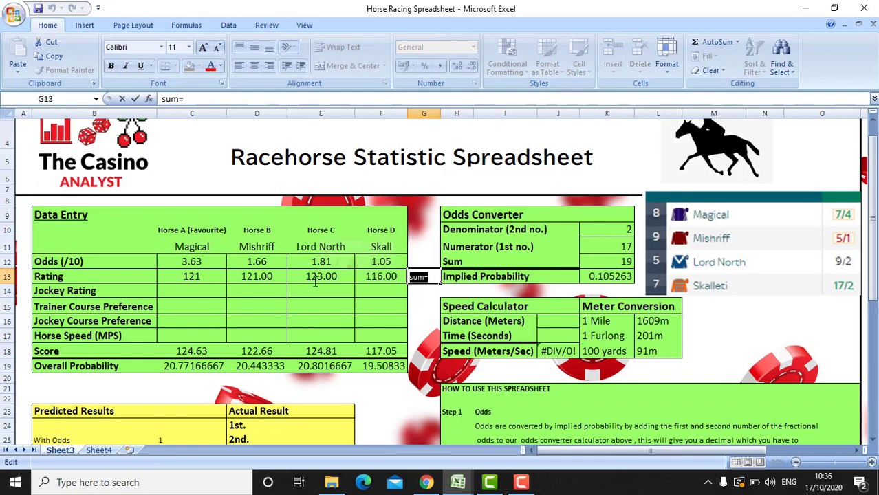
key(BackSpace)
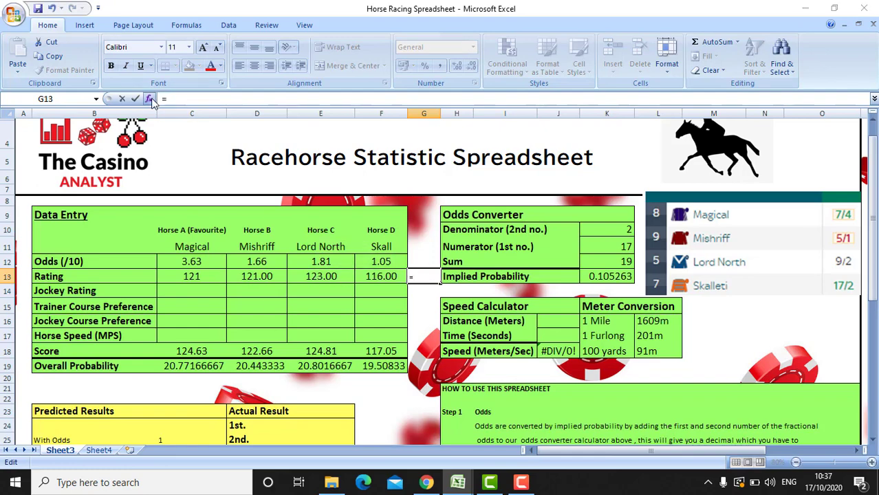
Insert a SUM function in cell G13 that totals the four ratings in C13:F13
click(149, 99)
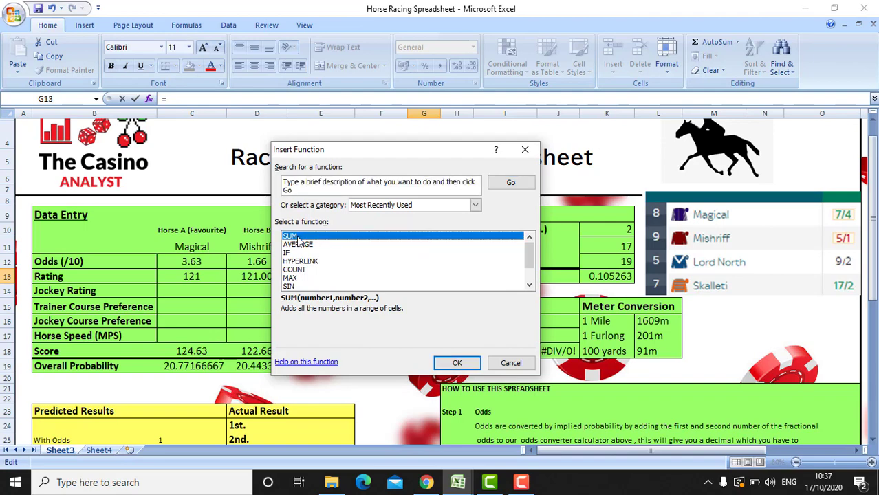
click(458, 364)
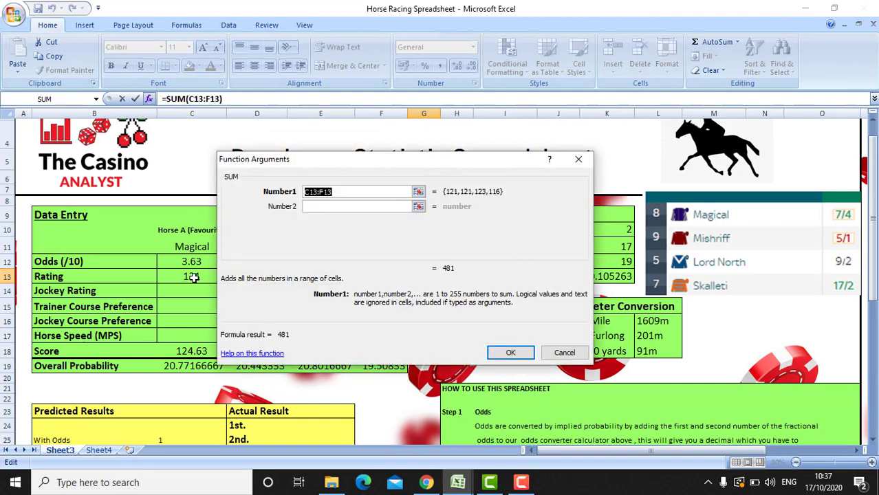
drag(192, 275, 378, 277)
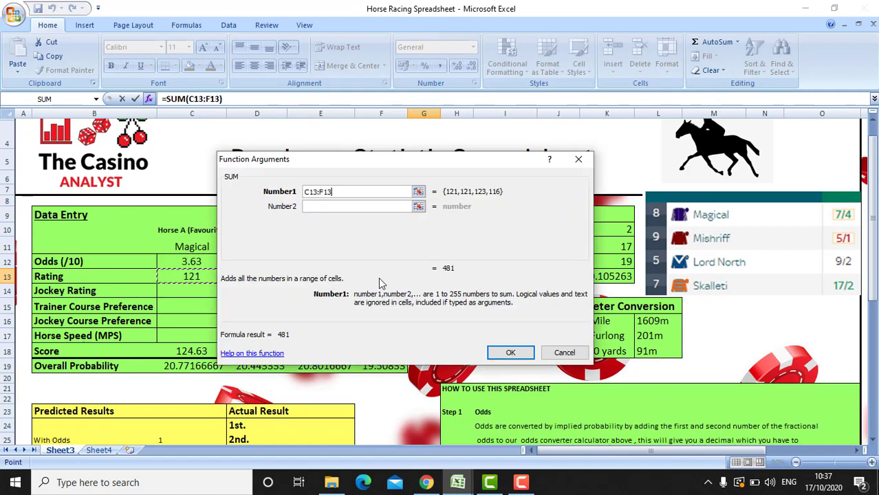
click(506, 354)
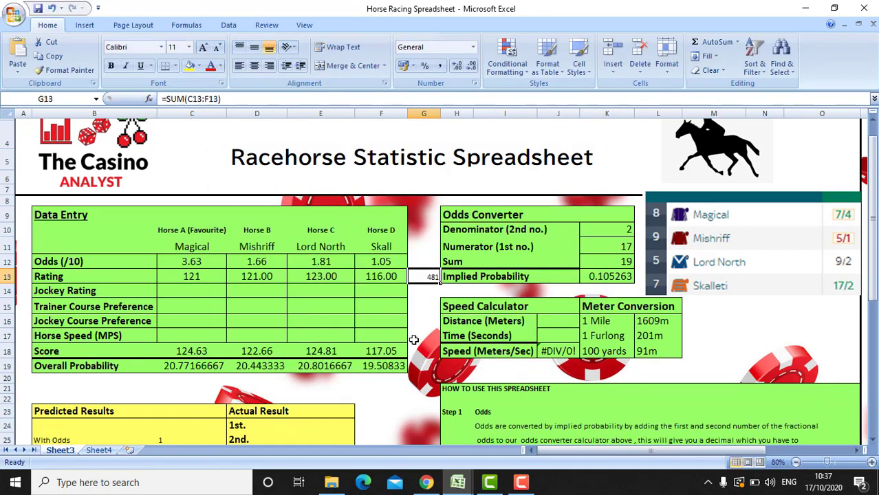
Increase the font size of the ratings total in cell G13 to 18
click(205, 49)
click(204, 49)
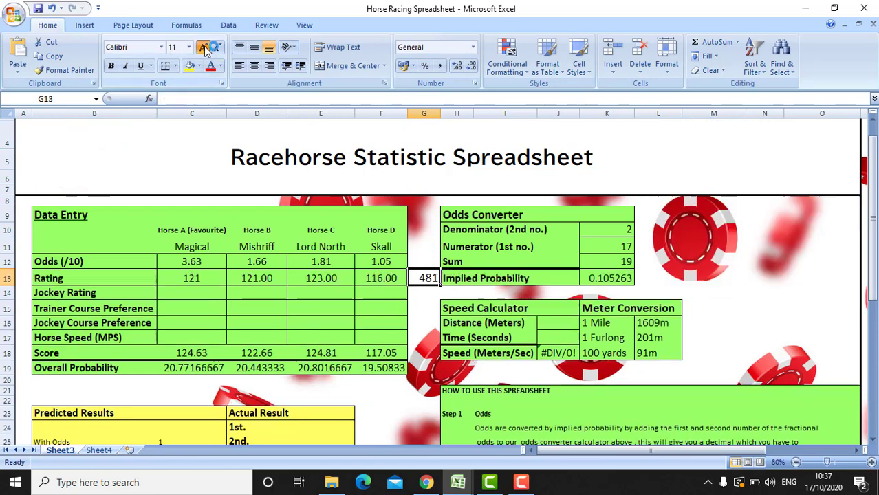
click(205, 48)
click(205, 48)
Divide 121 by 481 in Calculator and replace Magical's rating in the spreadsheet with 2.51
mouse_move(489, 482)
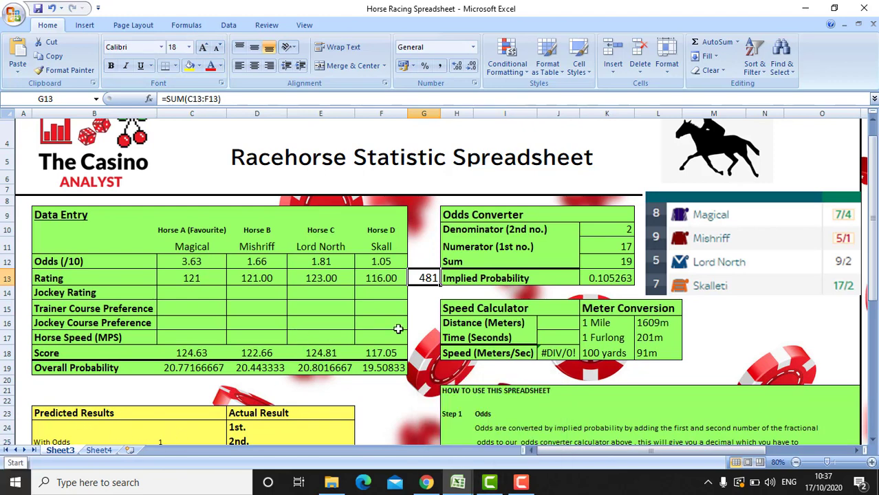
click(422, 296)
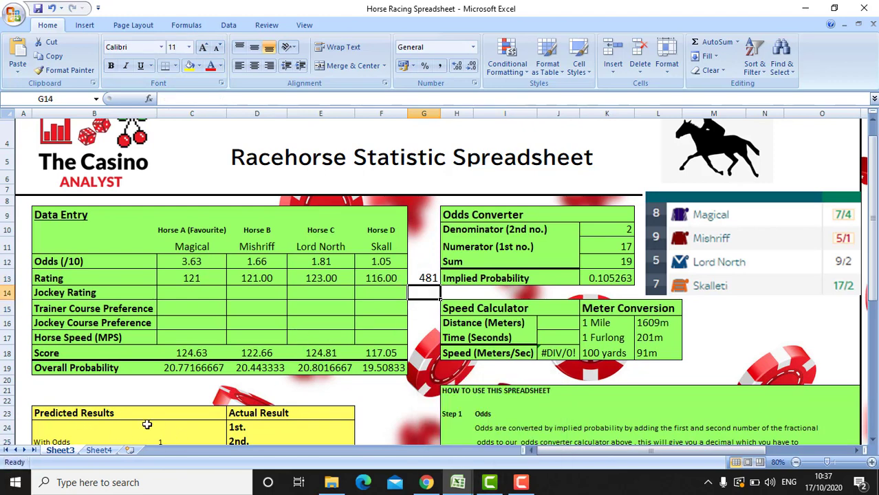
key(XF86Calculator)
text(121)
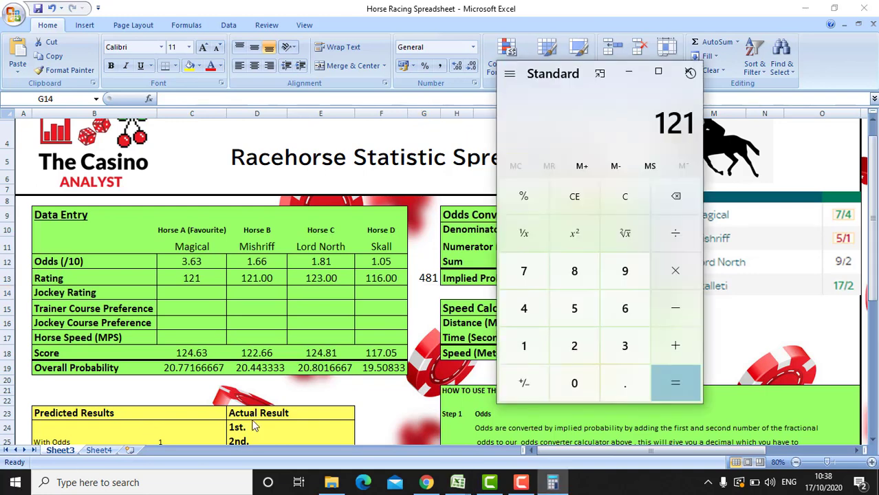
key(slash)
text(481)
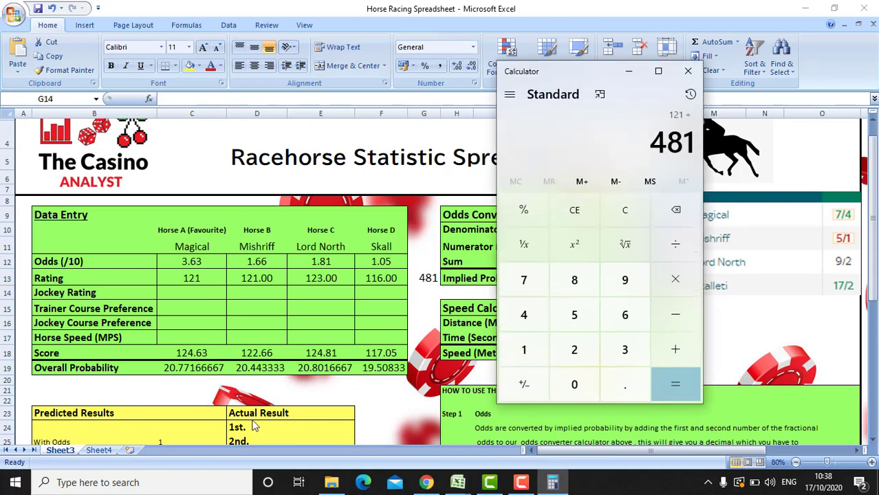
key(Return)
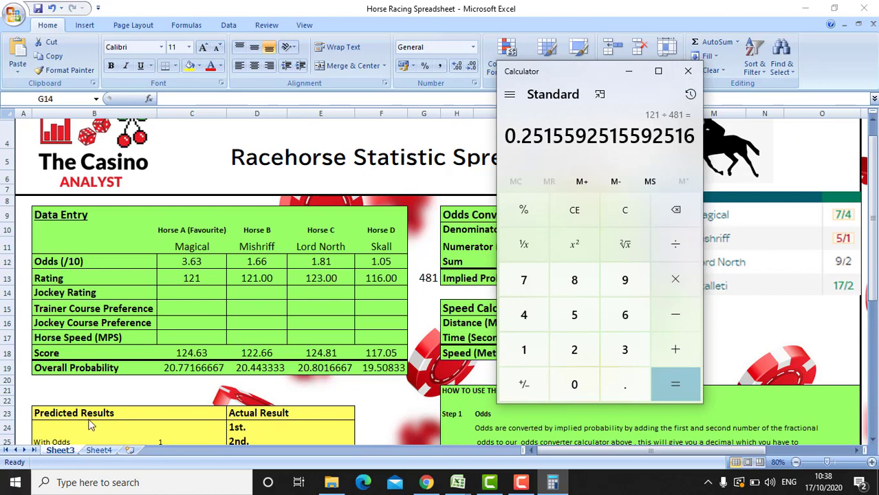
click(190, 278)
text(2.51)
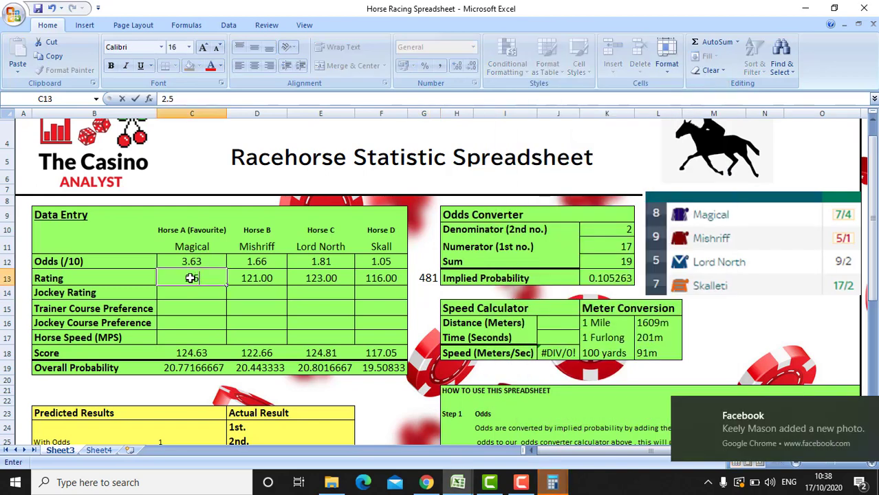
click(265, 278)
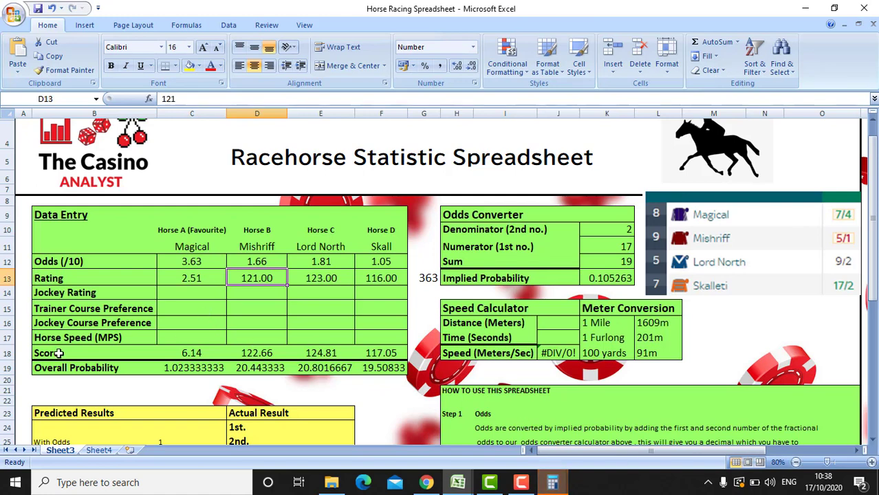
text(2.51)
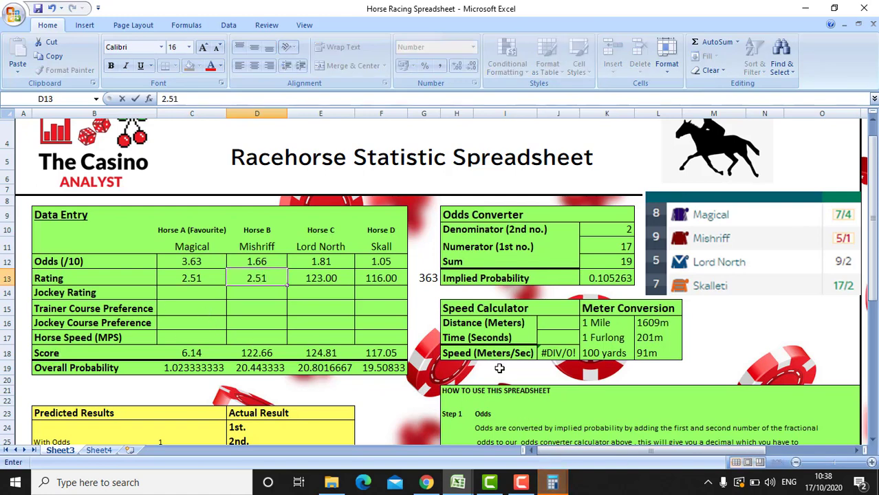
click(551, 484)
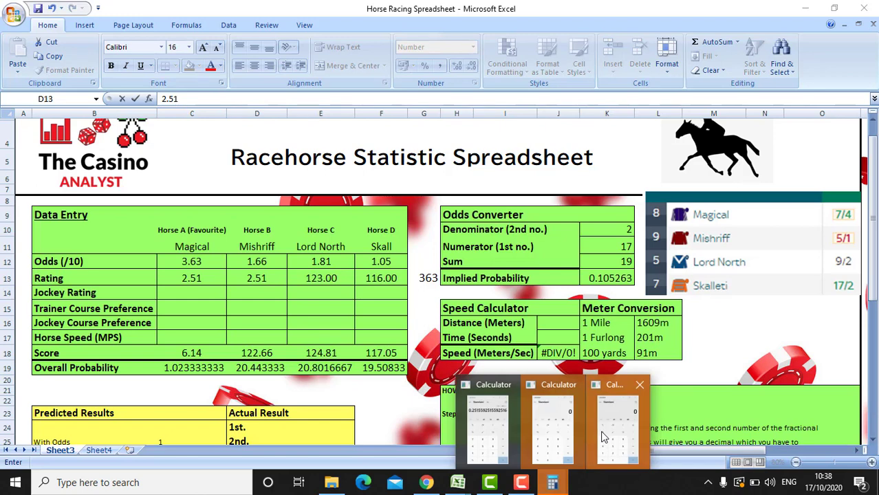
click(498, 425)
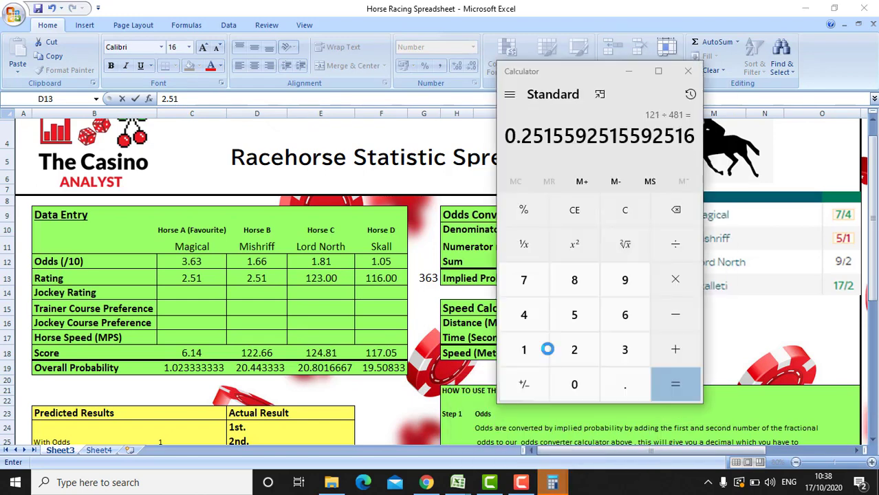
click(623, 209)
text(123)
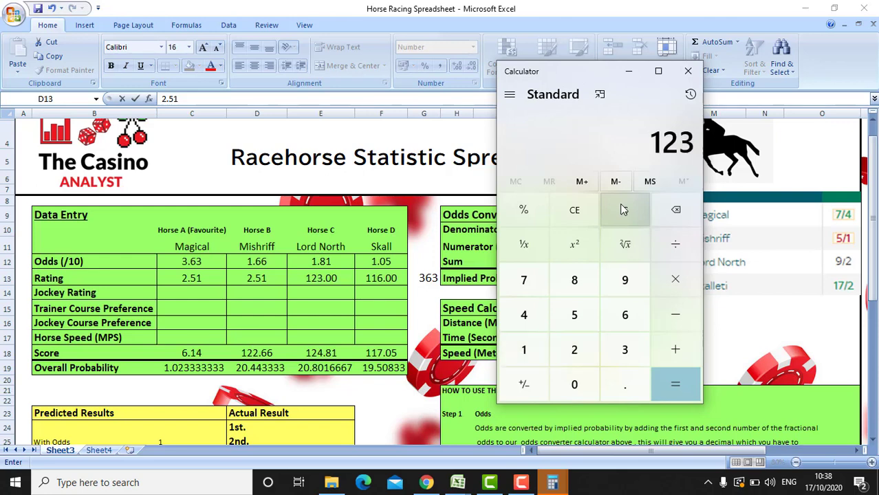
text( ÷ 363)
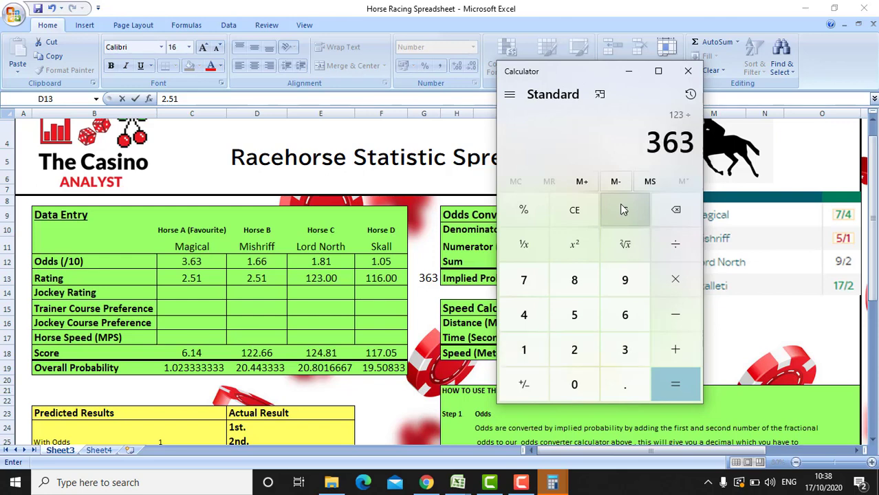
key(Return)
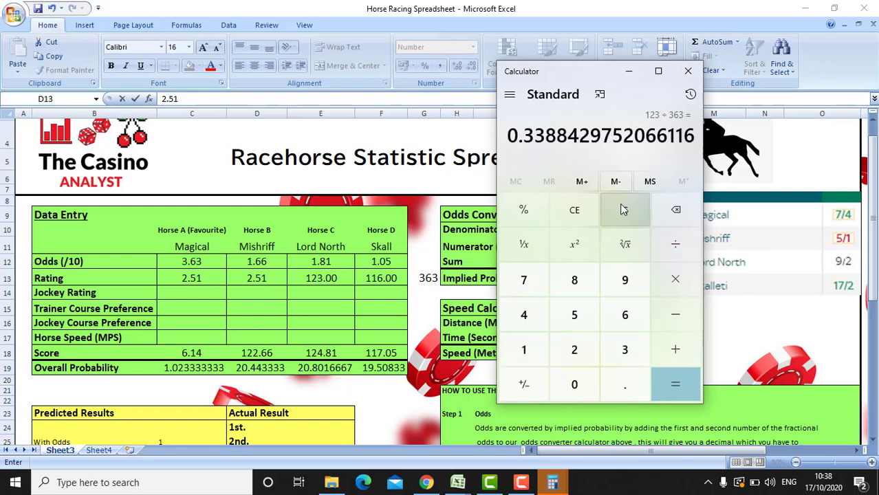
Undo the converted ratings of 2.51 entered for Magical and Mishriff
click(430, 278)
click(429, 278)
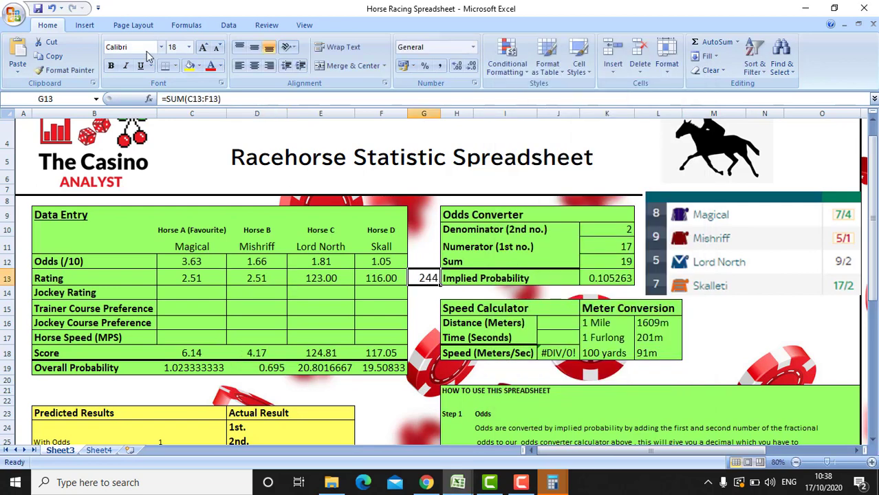
click(51, 8)
click(51, 8)
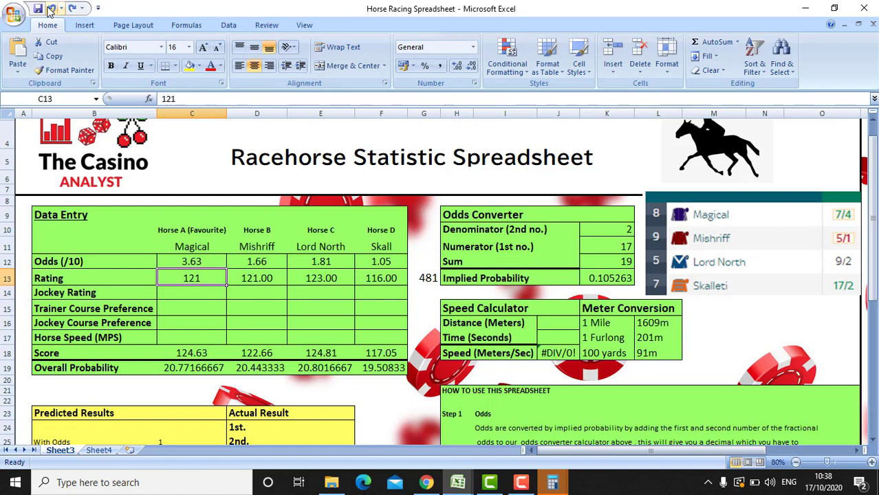
Enter the ratings total as the fixed value 481 in cell G14 and clear the SUM formula from G13
click(416, 293)
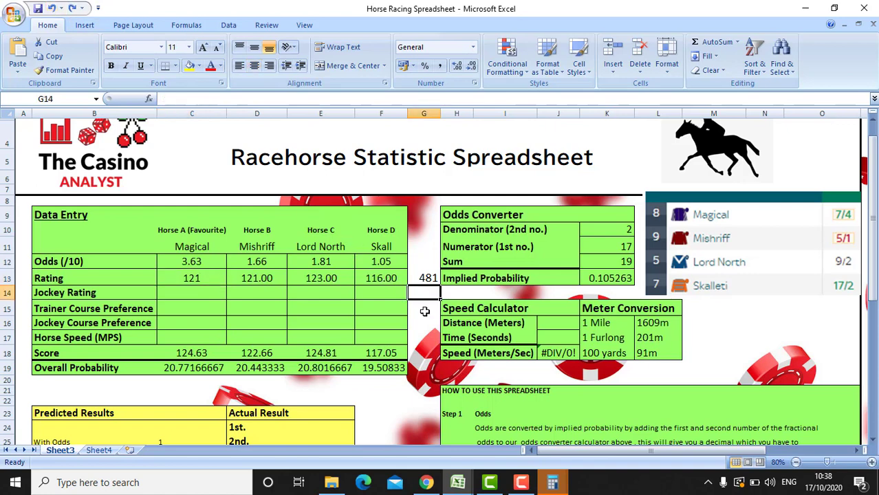
text(4)
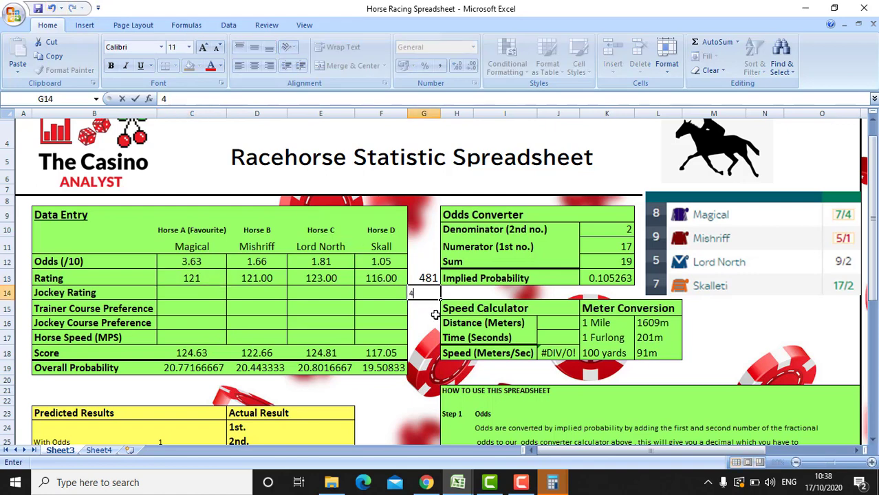
text(82)
key(BackSpace)
text(1)
key(Up)
key(BackSpace)
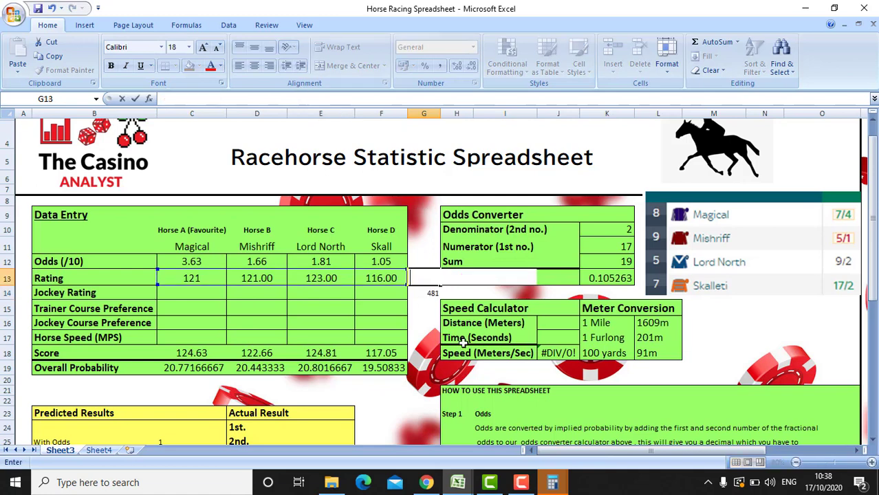
click(444, 321)
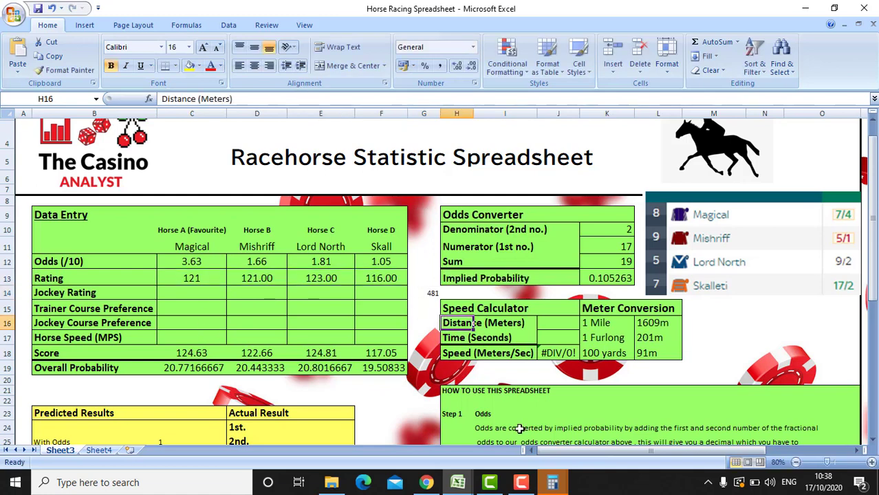
Divide 121 by 481 in Calculator and enter 2.51 as the rating for both Magical and Mishriff in the spreadsheet
mouse_move(555, 485)
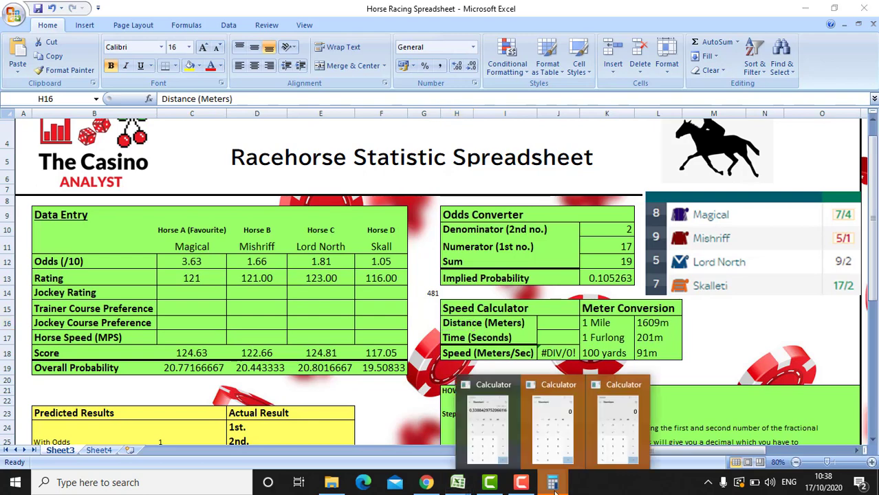
click(489, 423)
click(619, 210)
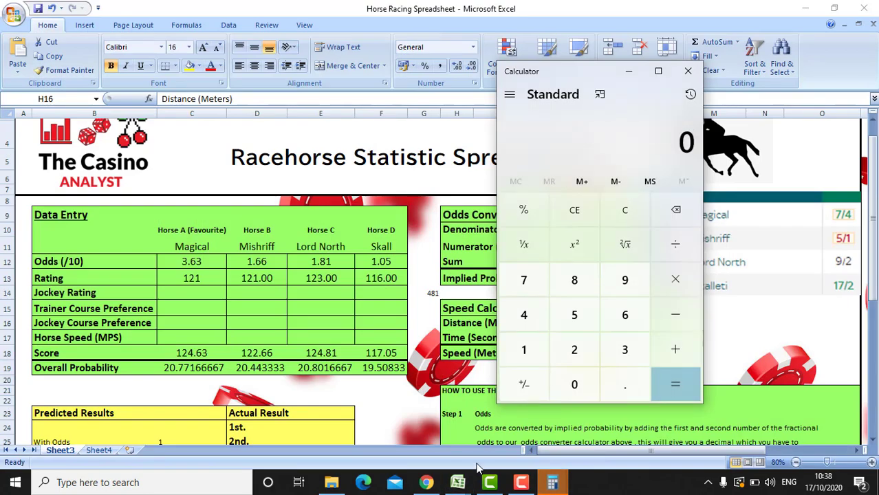
text(121)
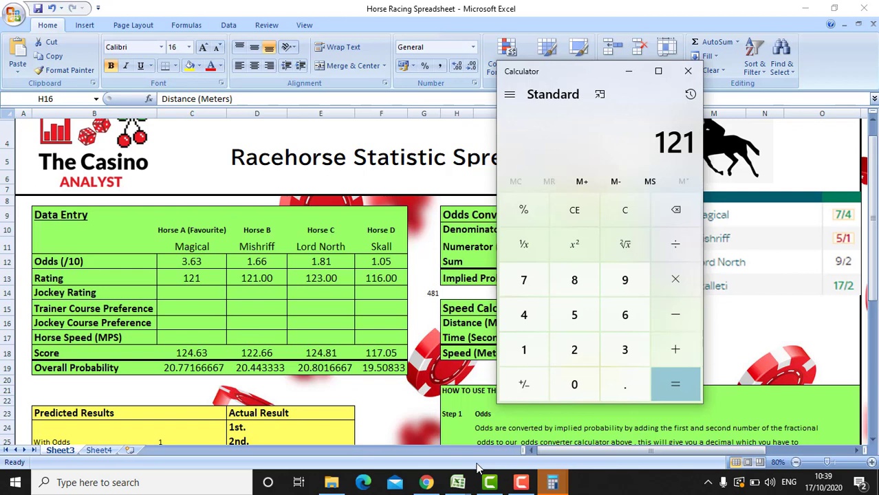
text( ÷ 481)
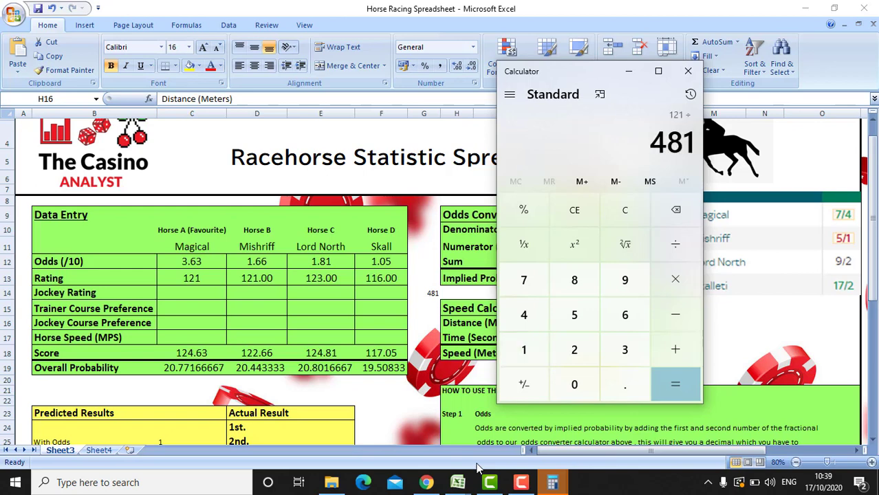
key(Return)
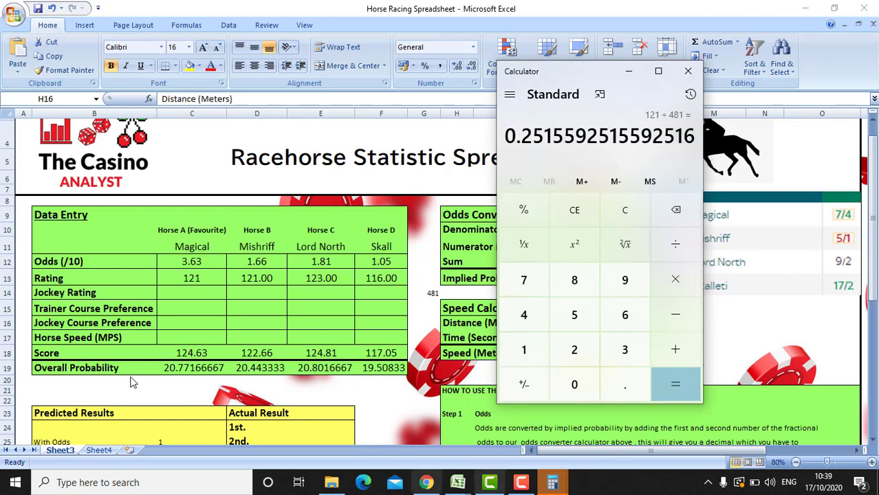
click(192, 277)
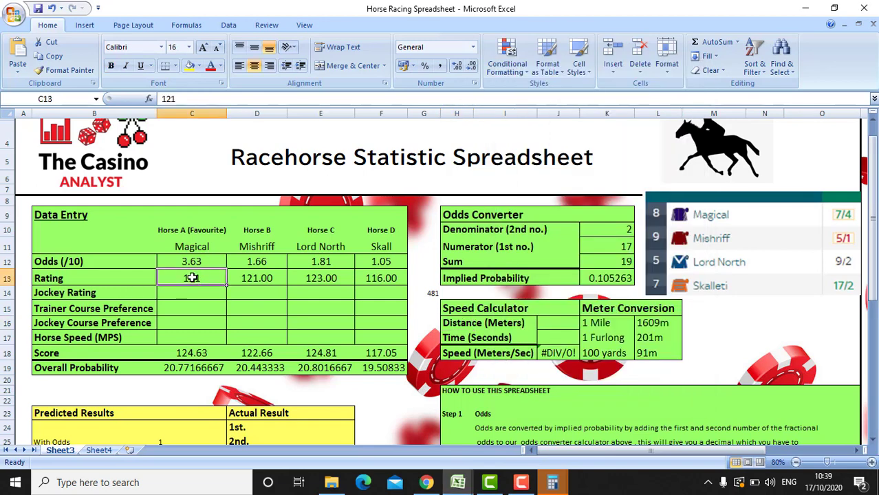
text(2.51)
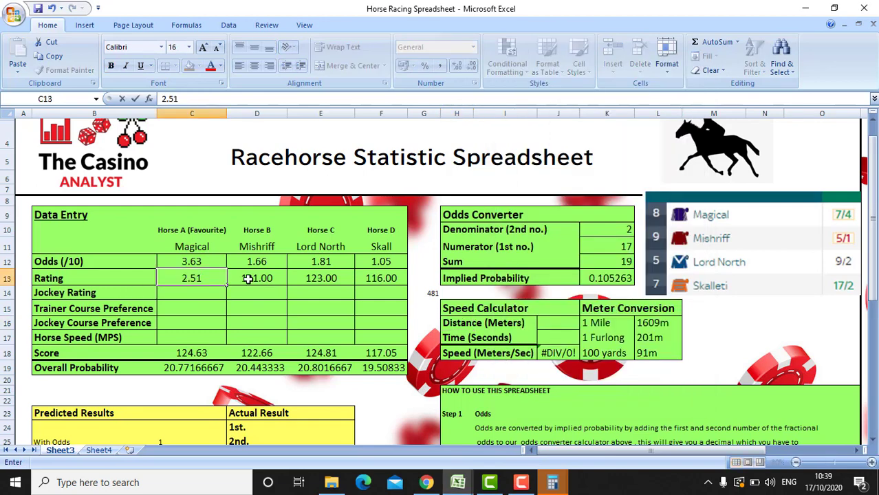
click(254, 279)
text(2.51)
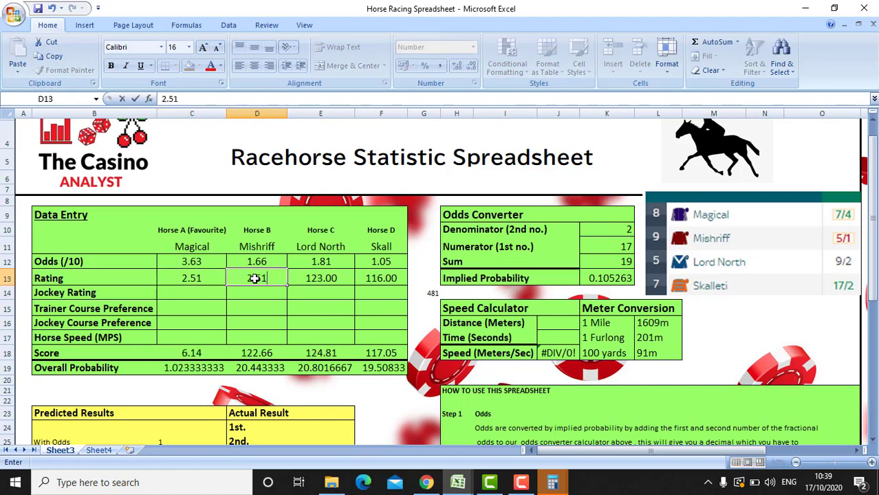
Divide 123 by 481 in Calculator and replace Lord North's rating in the spreadsheet with 2.55
mouse_move(554, 483)
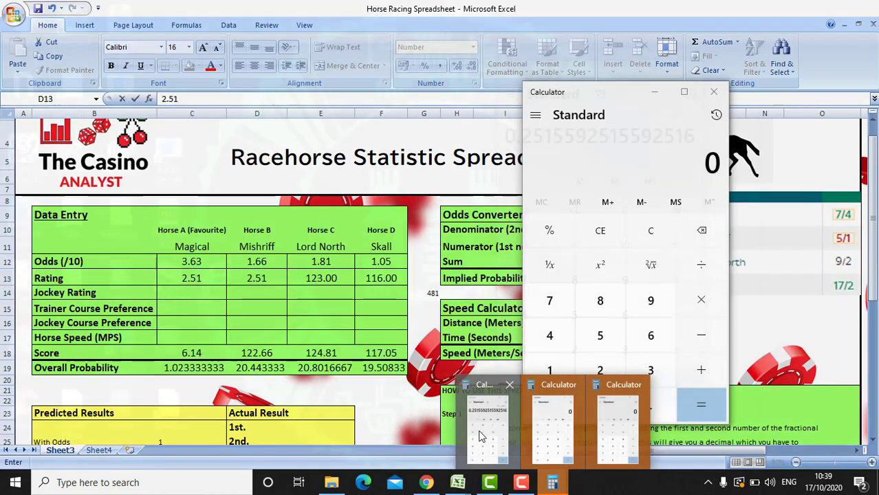
click(483, 433)
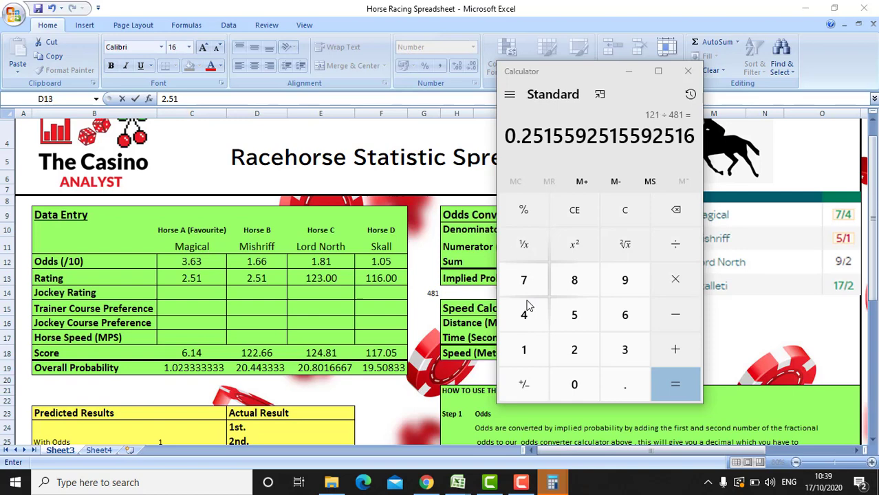
click(623, 216)
text(13)
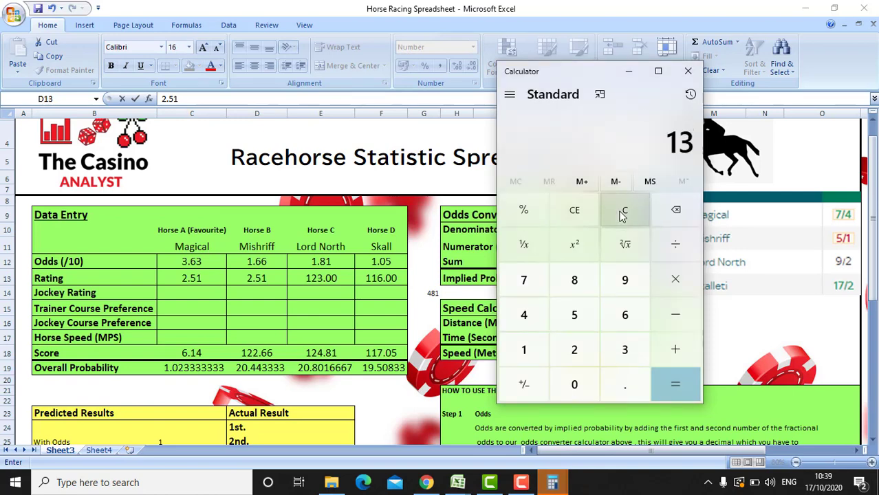
key(BackSpace)
text(23 ÷ )
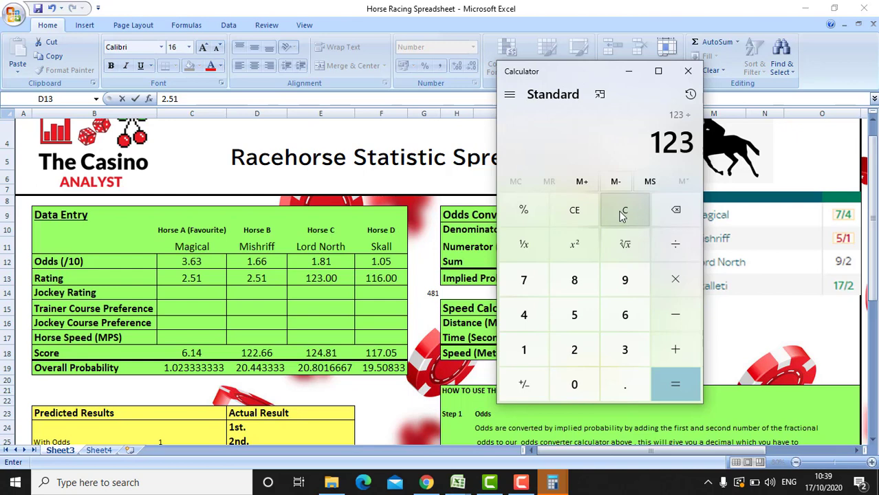
text(481)
key(Return)
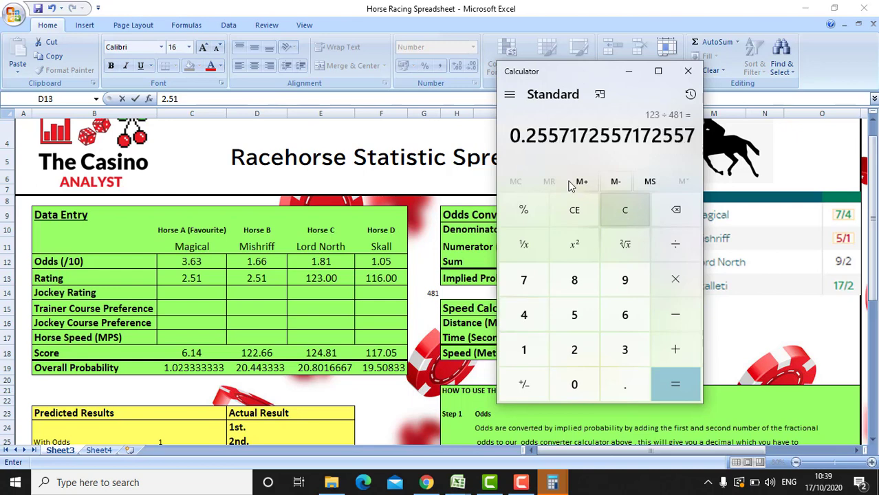
click(331, 277)
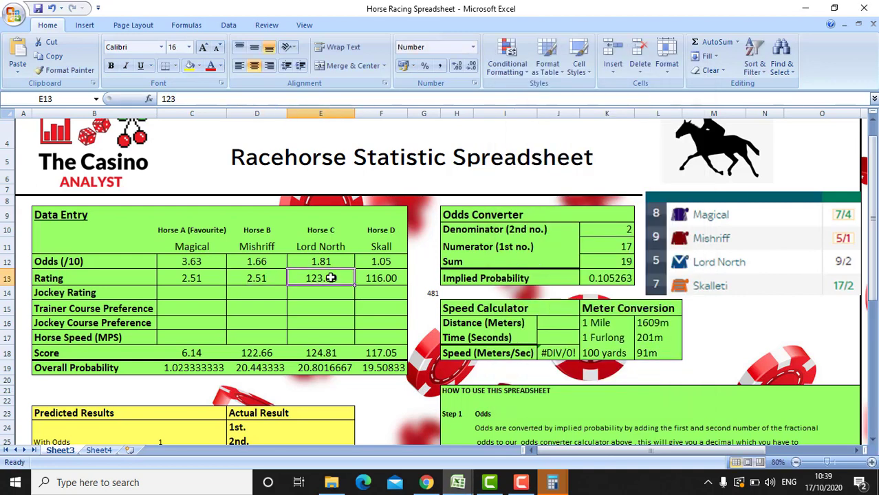
text(2.)
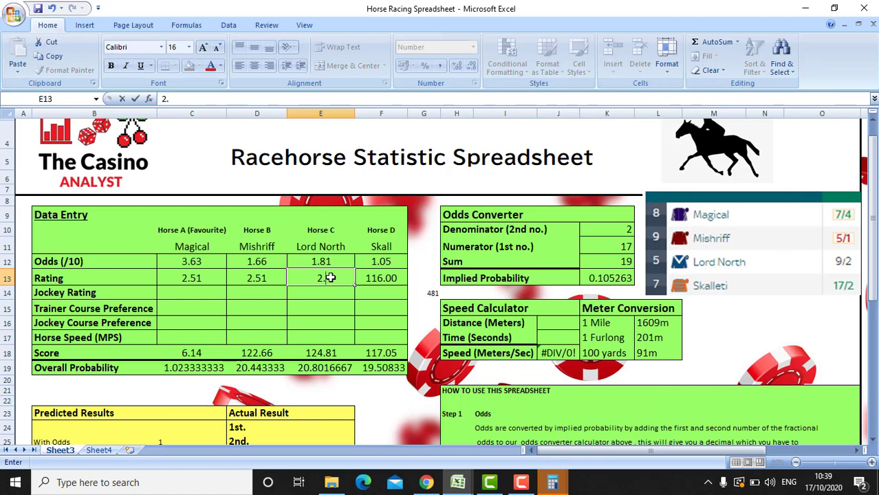
text(55)
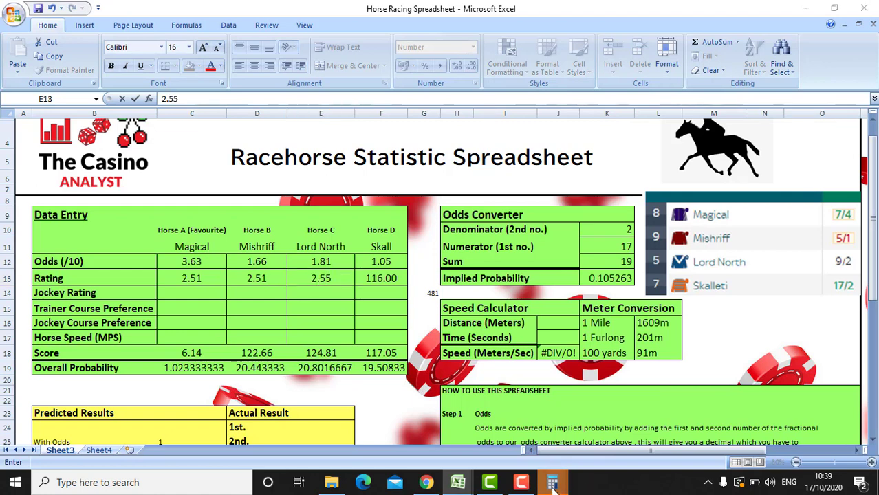
Divide 116 by 481 in Calculator and replace Horse D's rating in the spreadsheet with 2.41
mouse_move(552, 483)
click(506, 466)
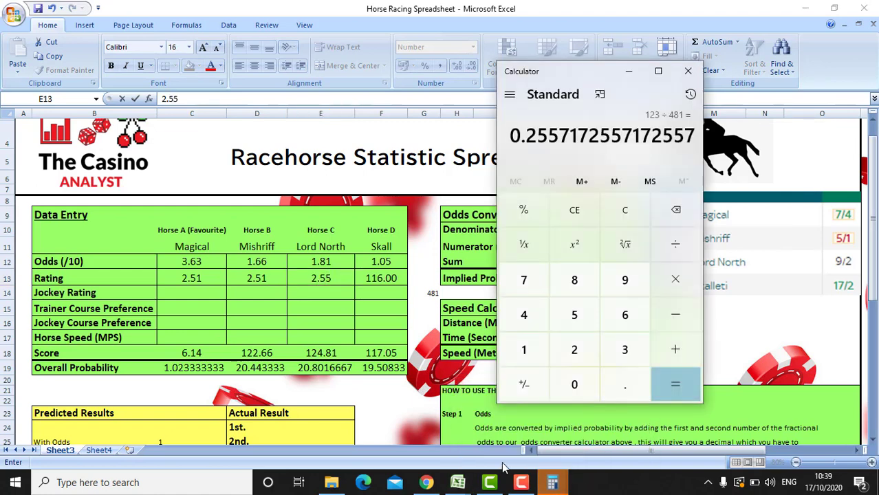
click(624, 217)
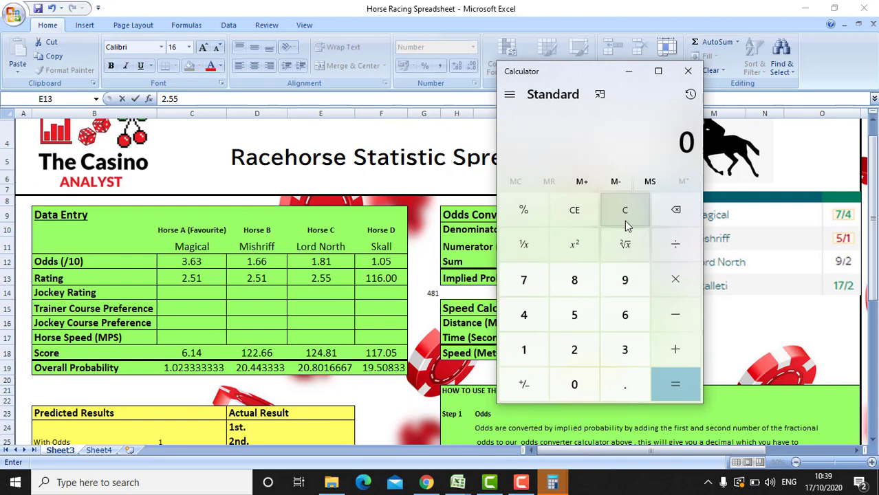
text(116 ÷ )
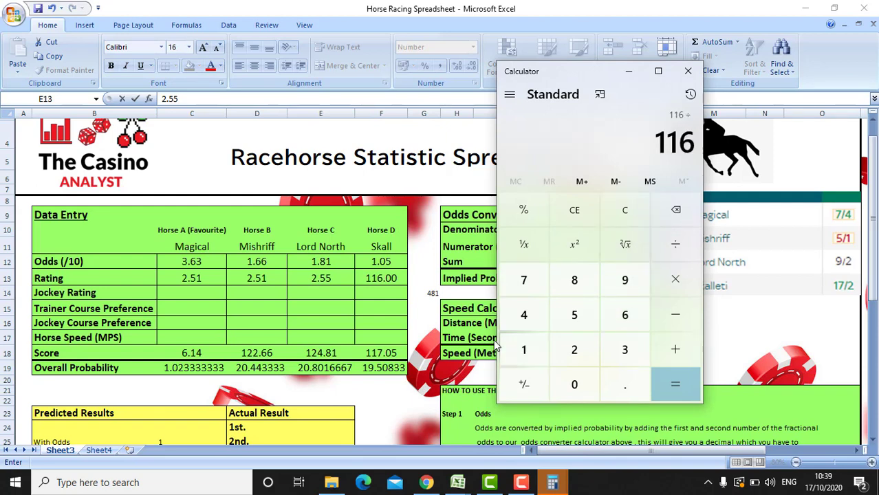
text(481)
key(Return)
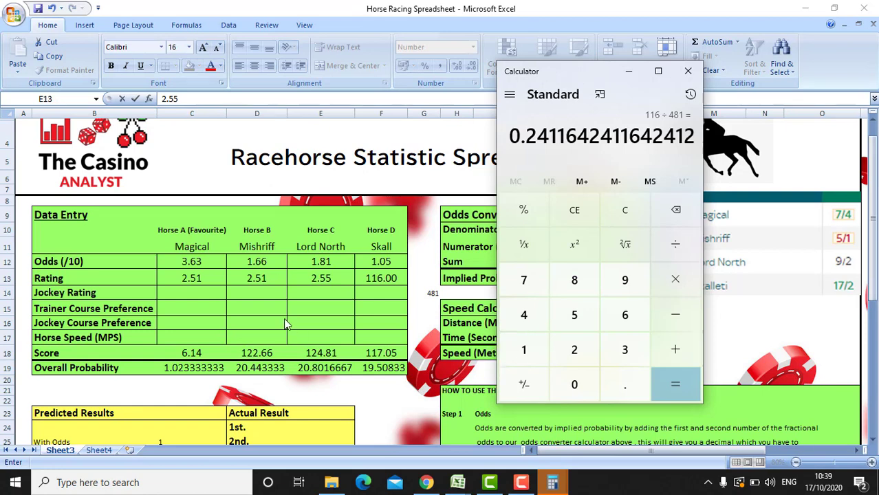
click(390, 278)
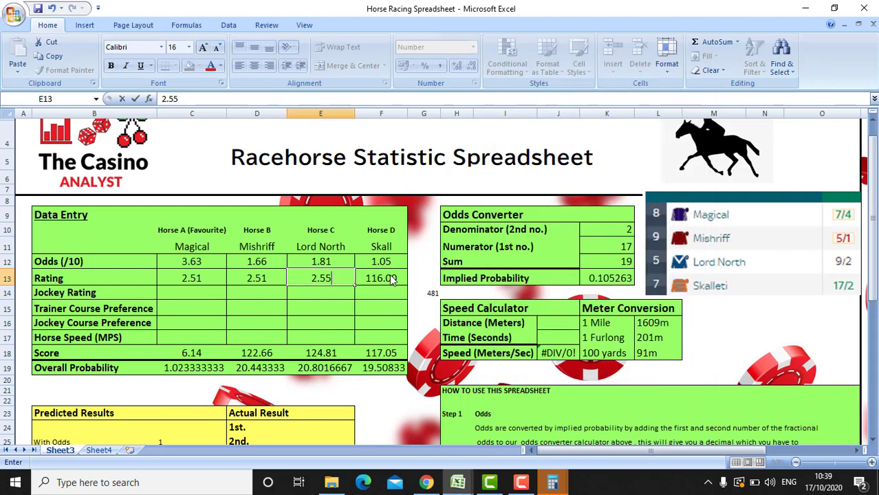
click(390, 277)
text(2.41)
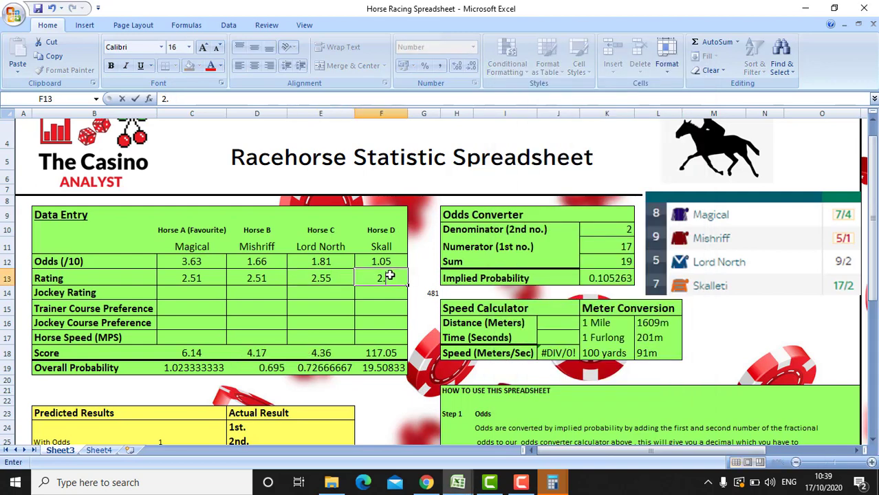
click(338, 316)
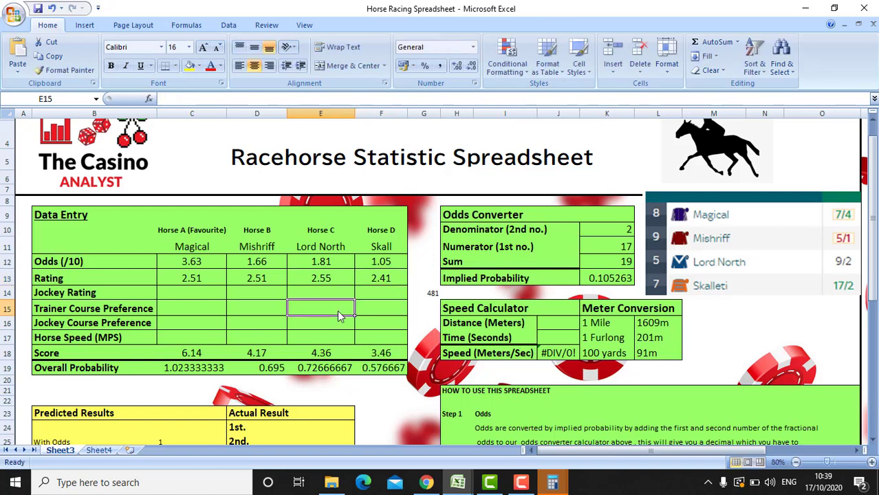
Select Magical's Jockey Rating cell C14, then switch to the browser and bring up Magical's At The Races page
click(205, 294)
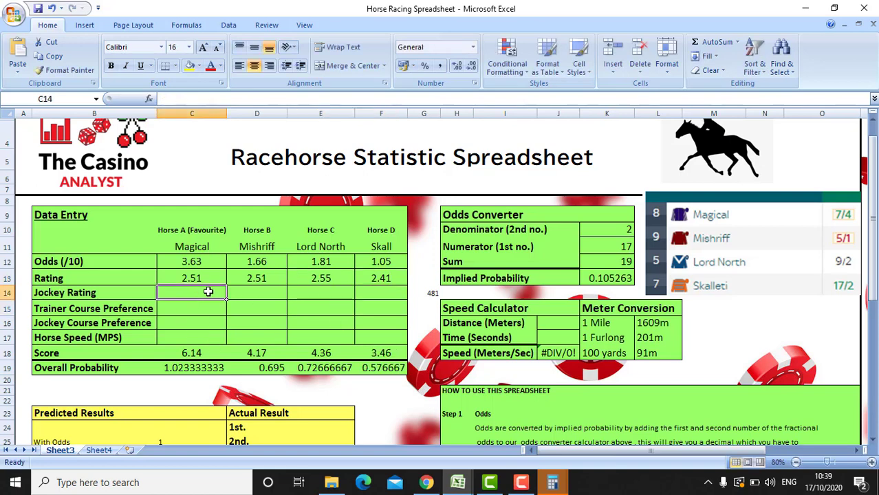
click(427, 483)
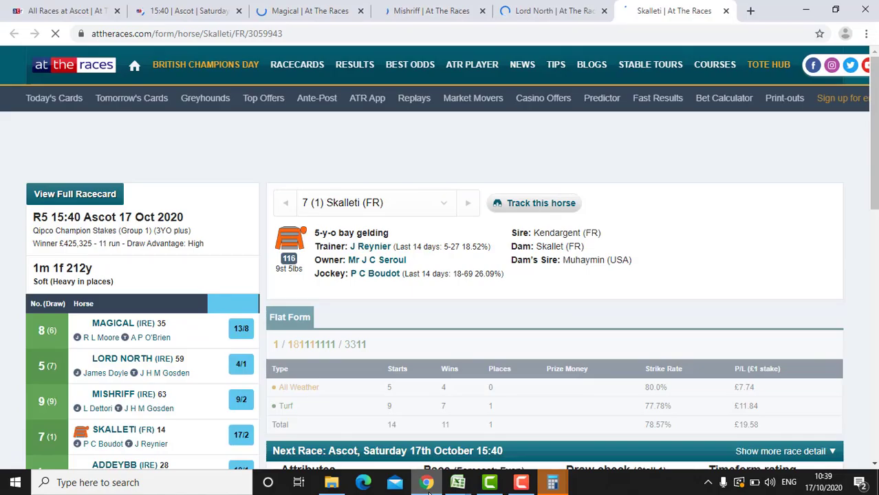
click(314, 15)
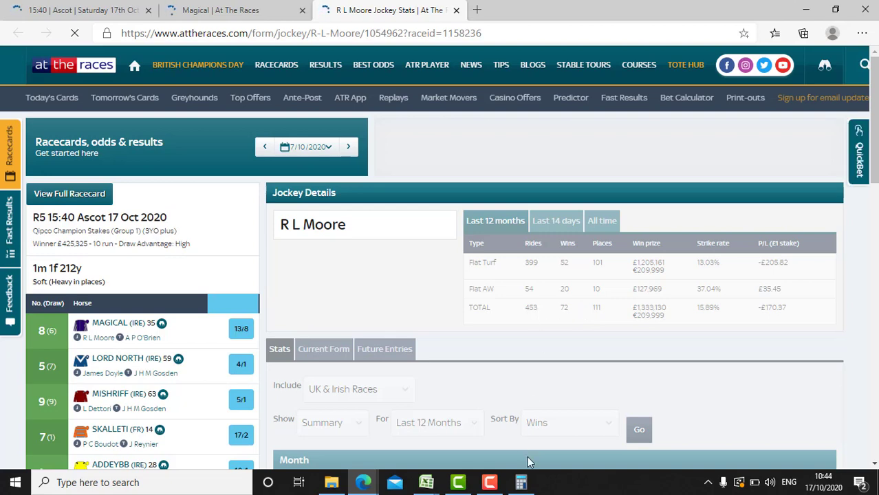
Open Calculator over the jockey's stats page and add the 12-month totals of 72 wins and 111 places
click(521, 482)
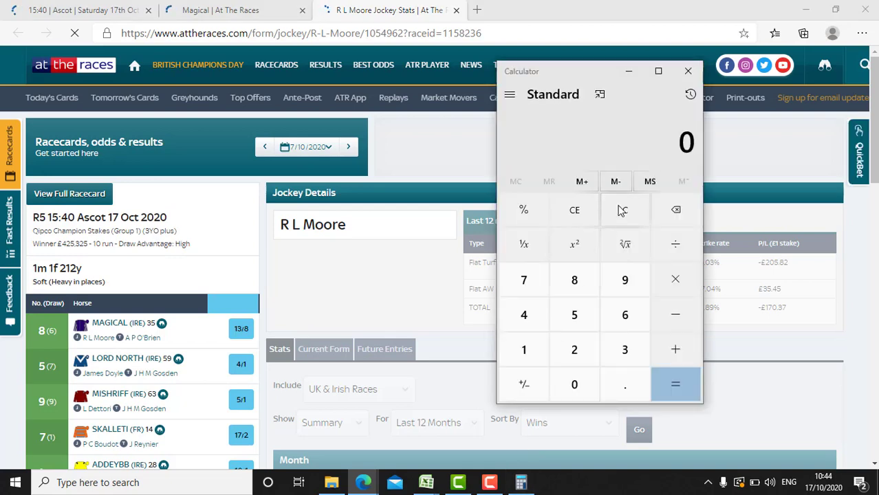
drag(526, 76, 274, 61)
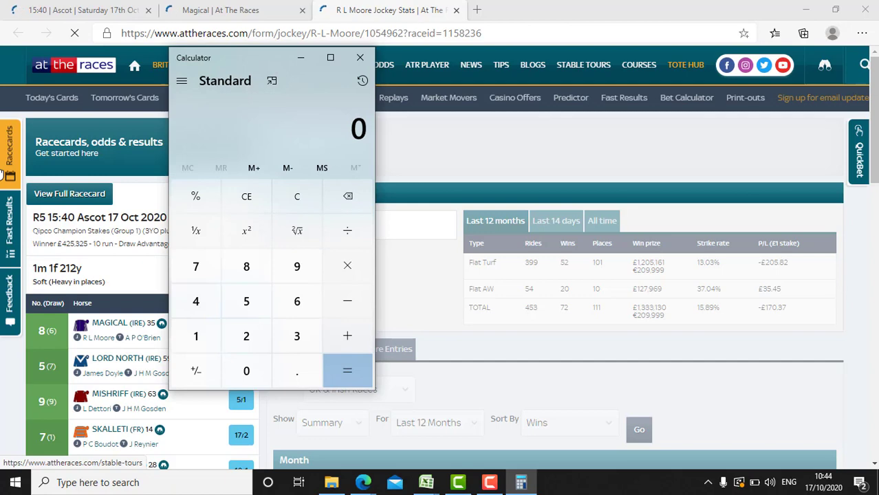
text(7)
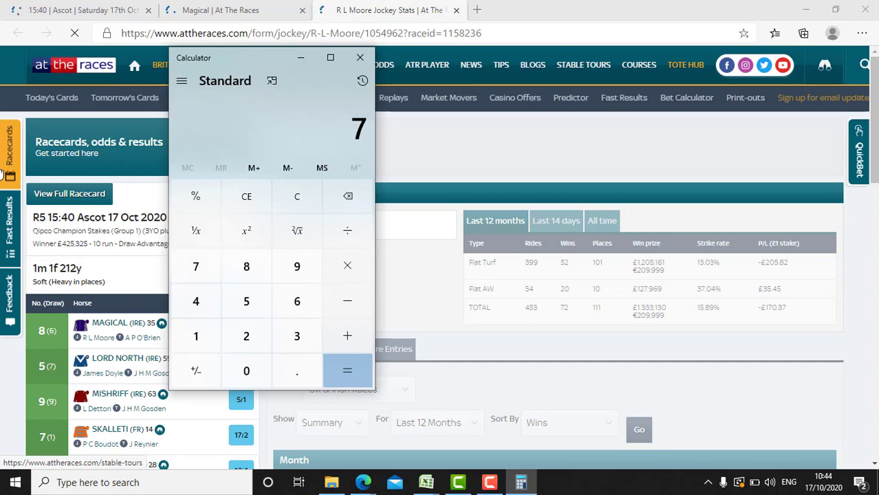
text(2)
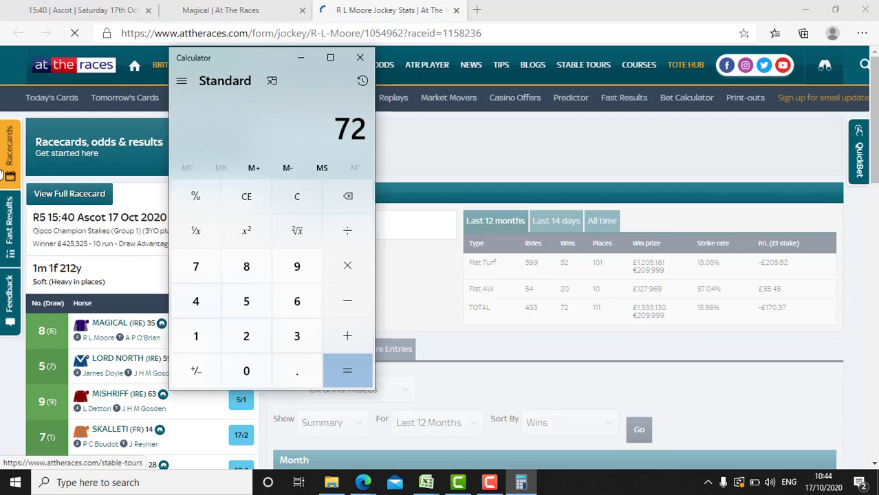
text(111)
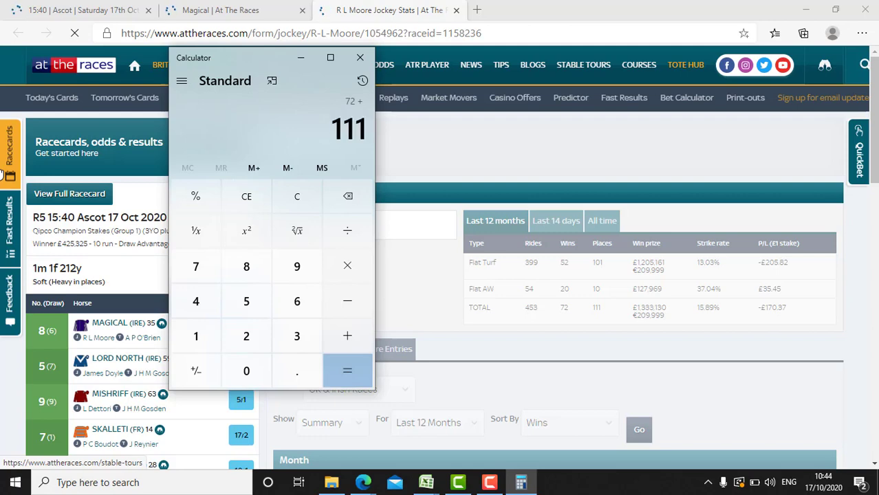
key(Return)
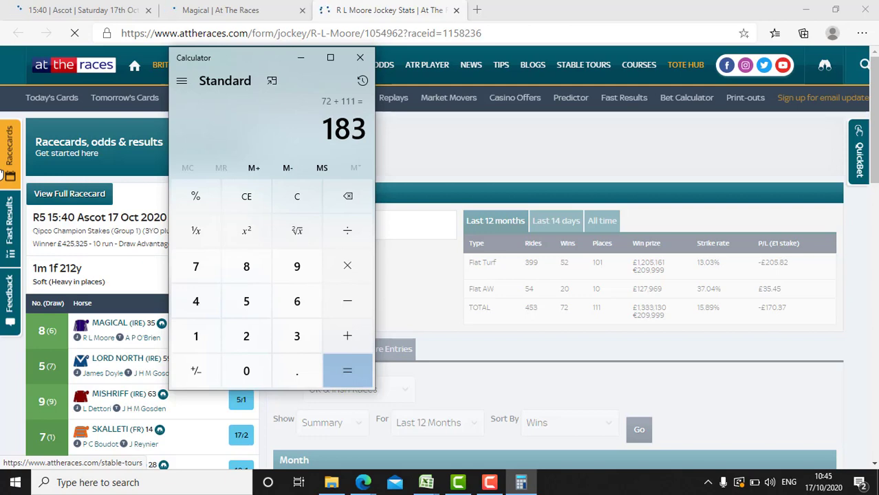
Divide the wins-and-places sum by 453 rides and enter 4.03 as Magical's Jockey Rating in Horse Racing Spreadsheet
key(slash)
text(453)
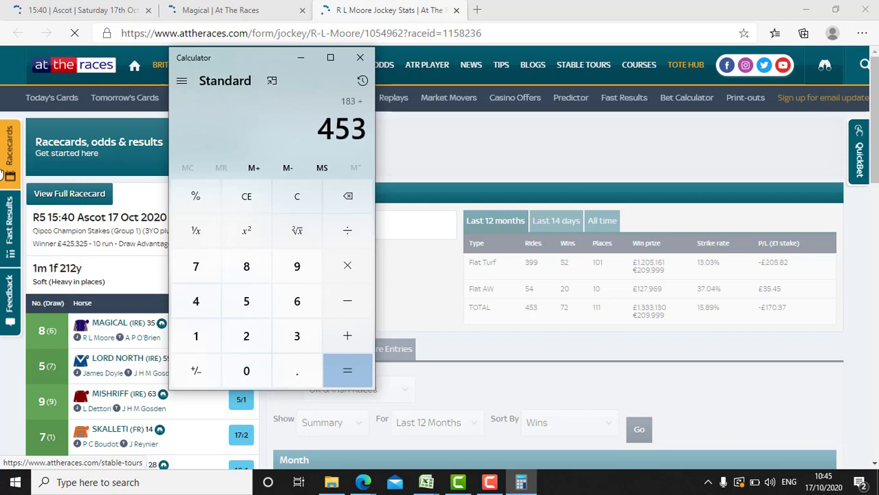
key(Return)
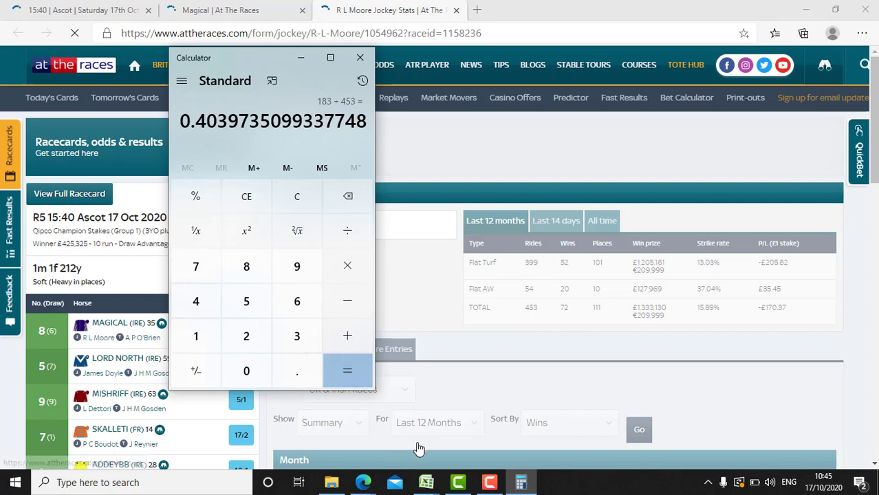
click(426, 483)
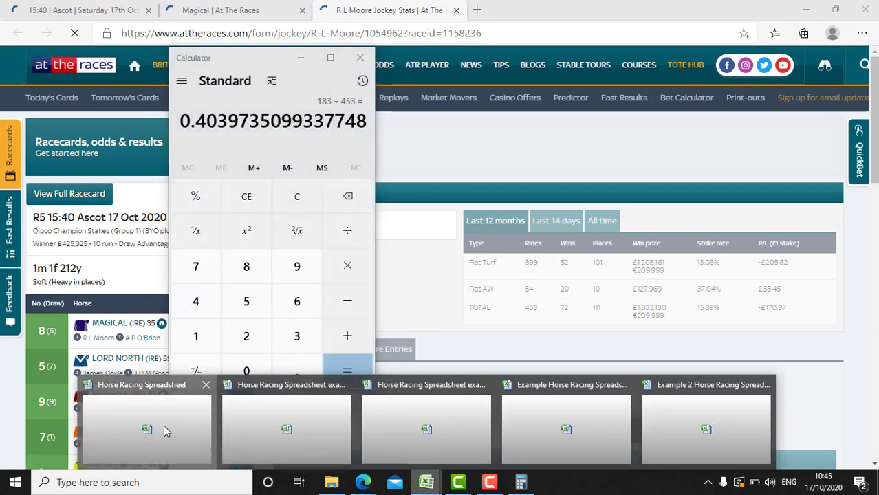
click(164, 425)
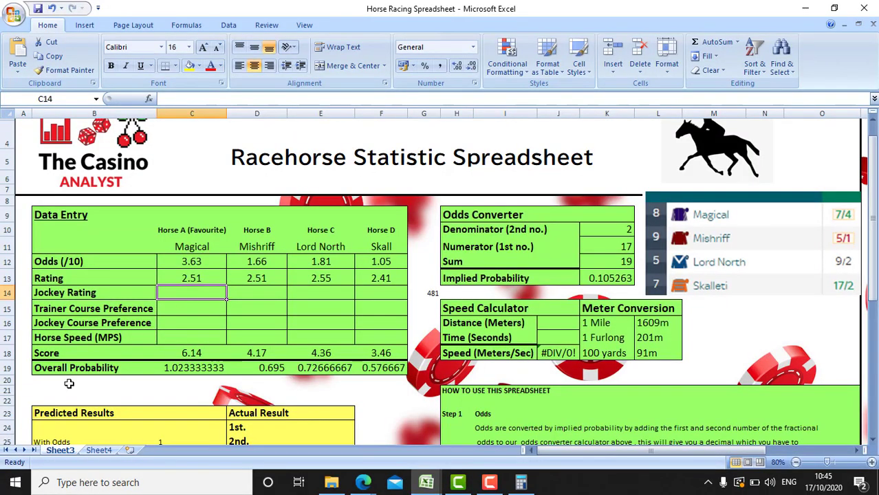
text(4.03)
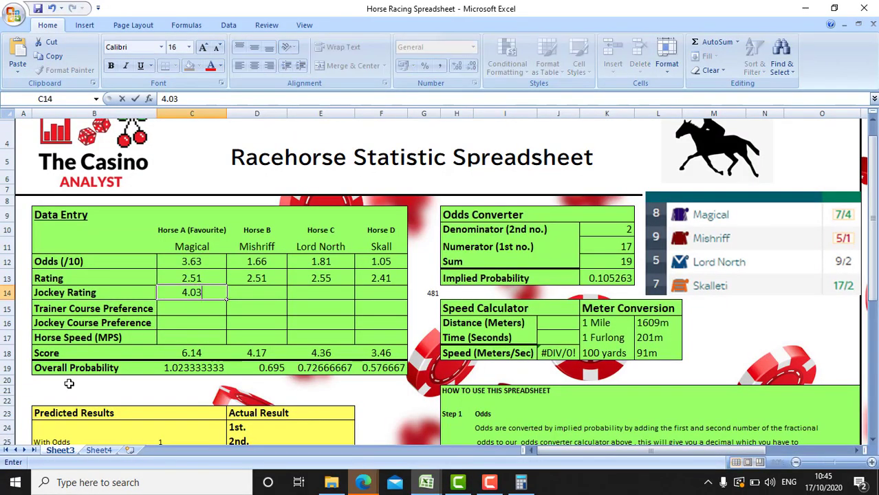
Return to the jockey's stats page in Edge and close it, leaving Magical's horse page open
click(353, 488)
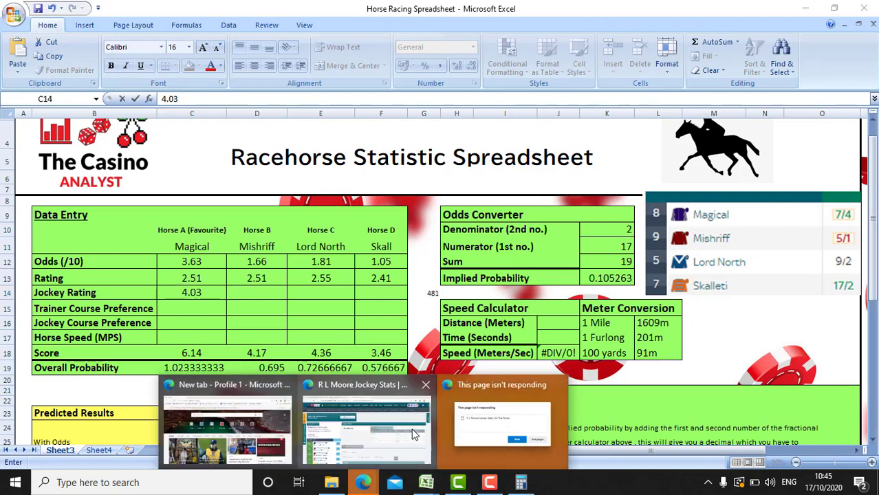
click(412, 433)
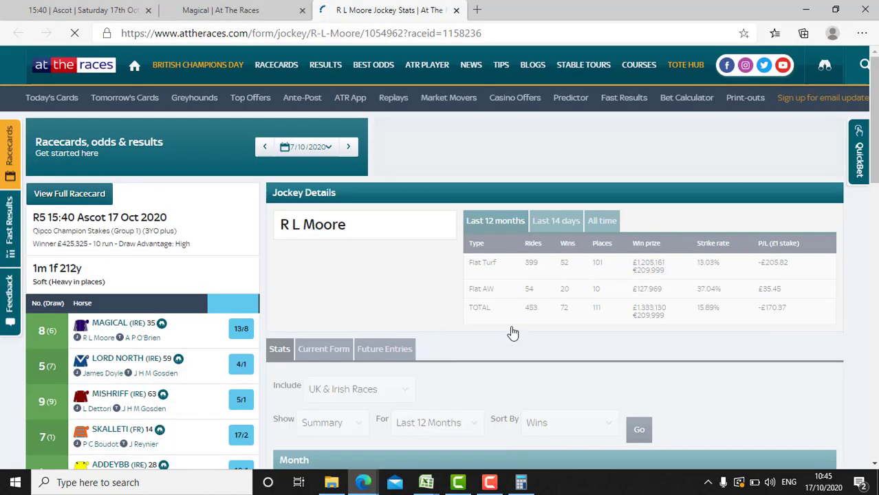
click(515, 484)
click(520, 483)
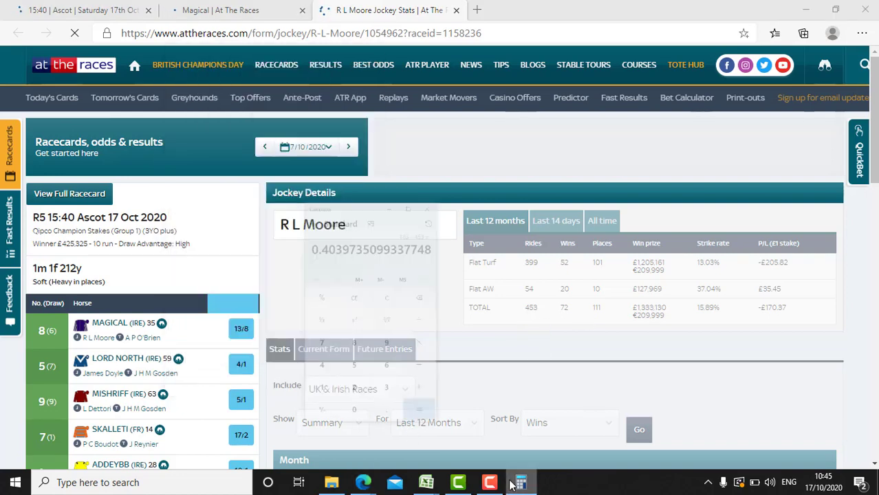
click(520, 483)
click(512, 485)
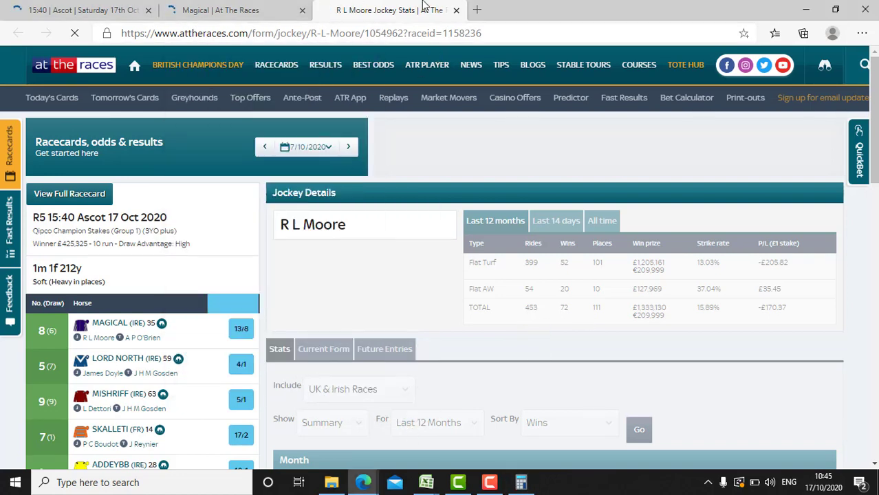
click(456, 10)
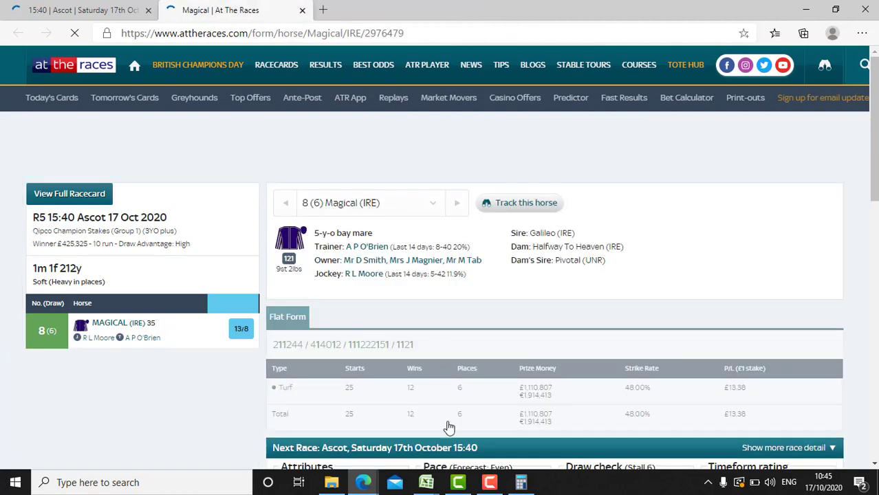
Switch to Horse Racing Spreadsheet and select Magical's Trainer Course Preference cell C15
click(427, 483)
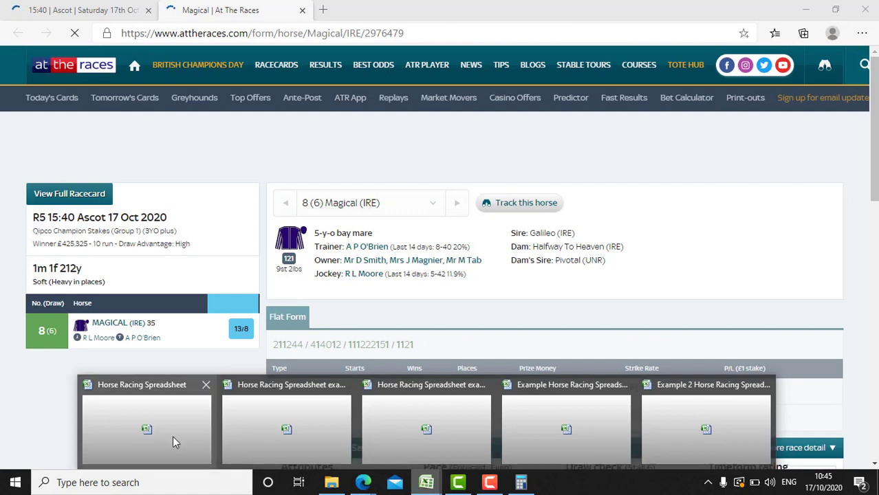
click(172, 436)
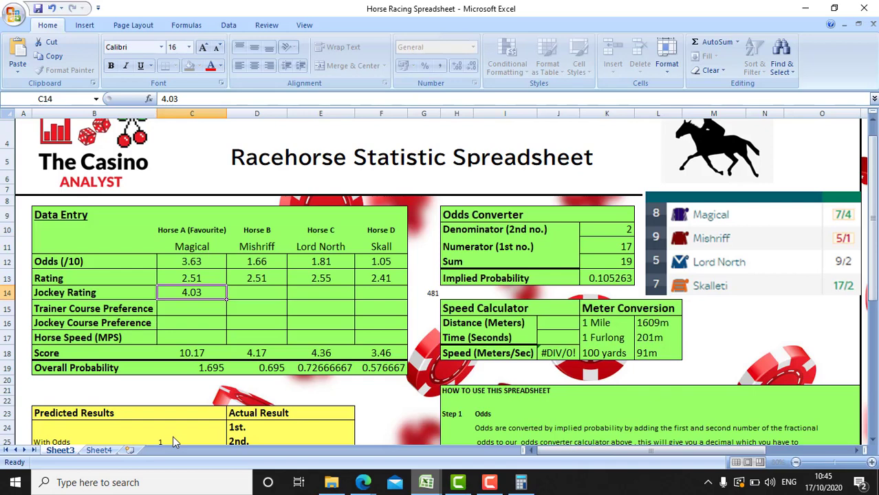
click(183, 308)
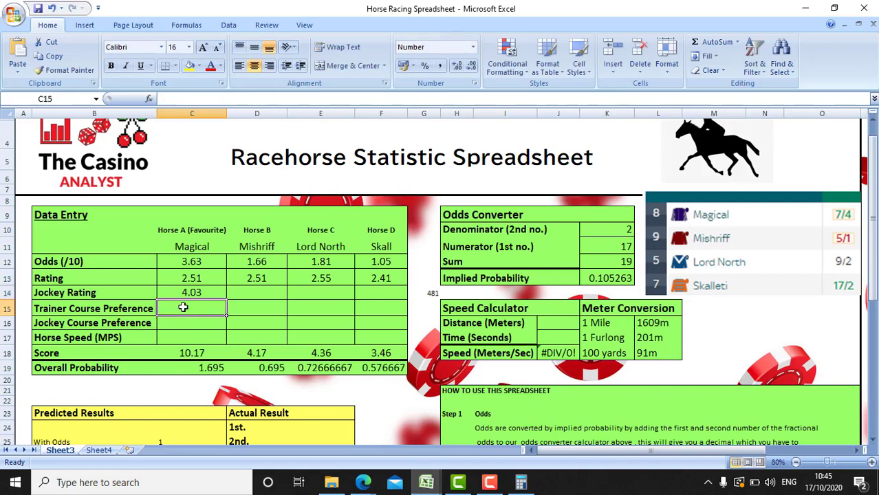
click(426, 484)
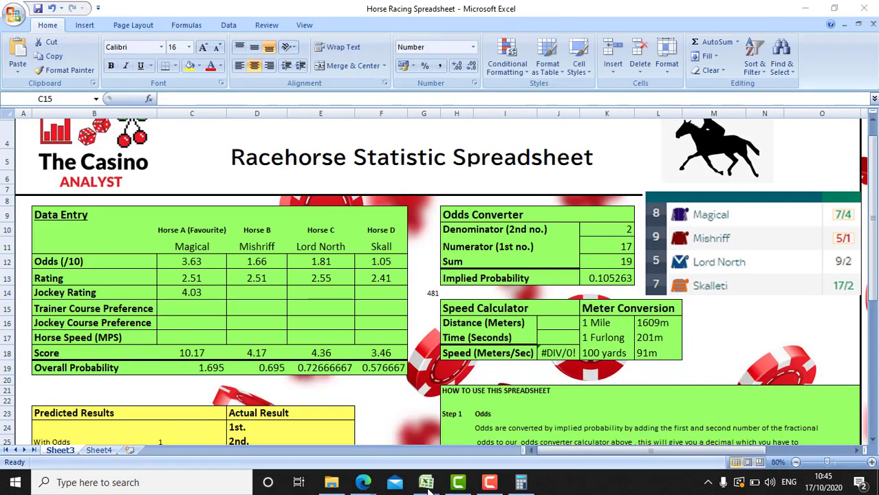
click(183, 306)
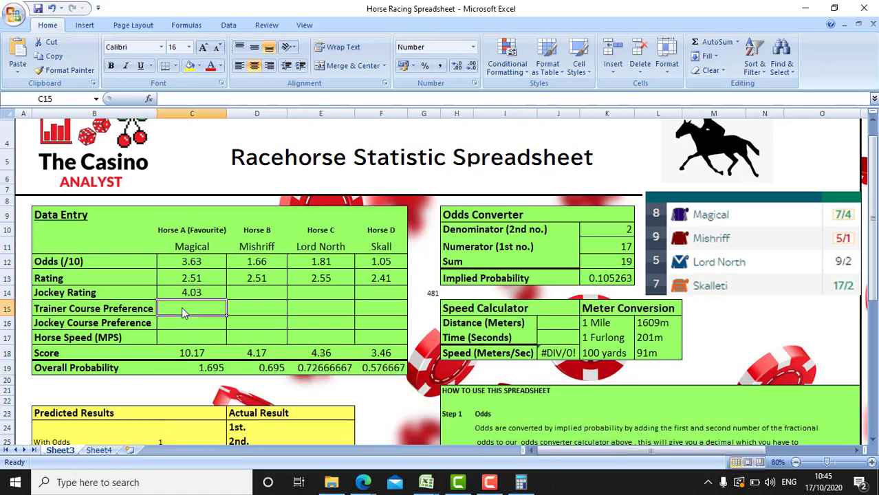
Switch to Magical's horse page in Edge and open the statistics page of the horse's trainer
click(364, 484)
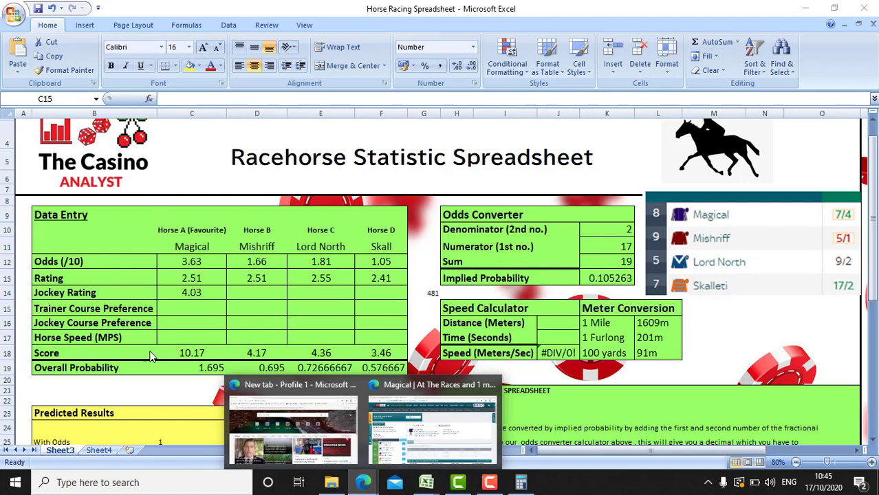
mouse_move(324, 424)
mouse_move(437, 452)
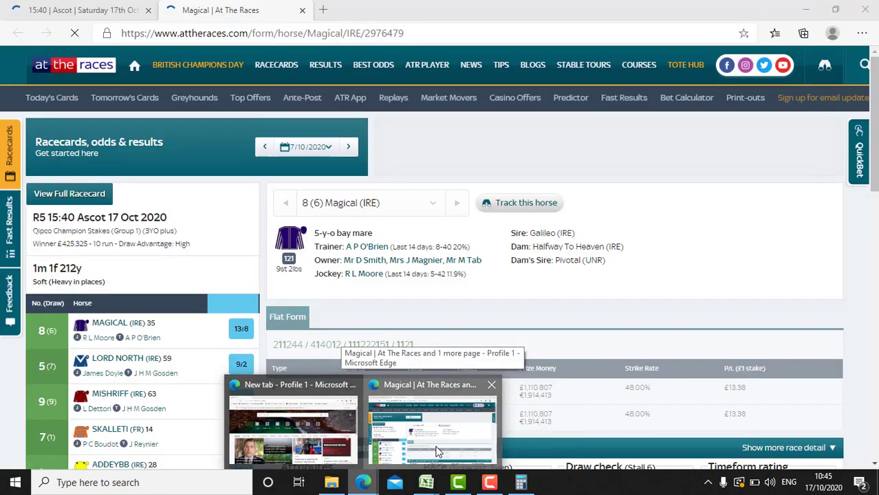
click(438, 452)
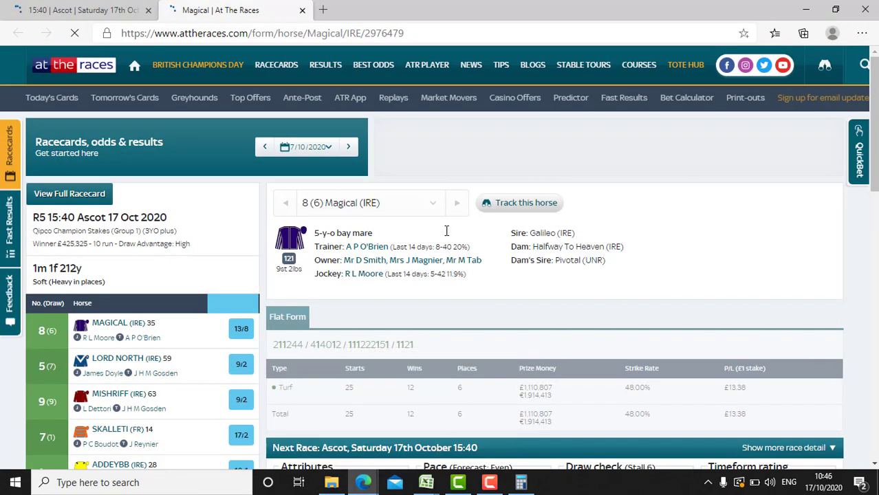
click(363, 246)
mouse_move(500, 484)
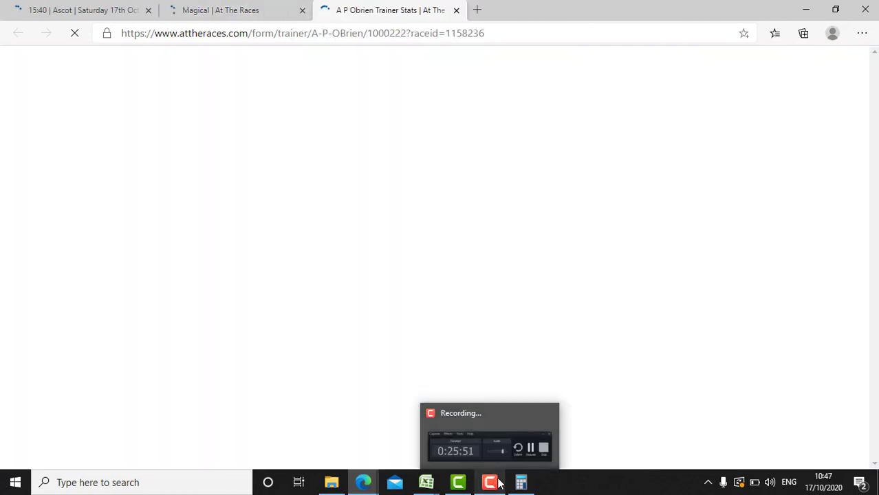
click(500, 484)
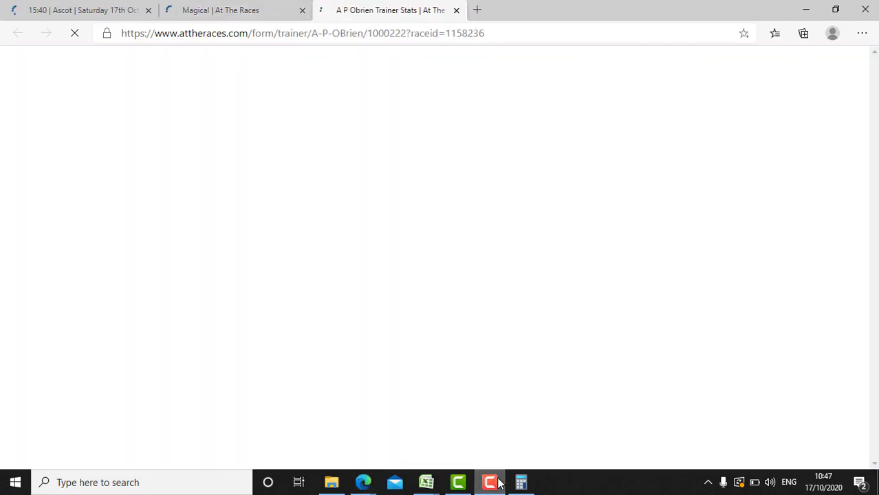
click(818, 423)
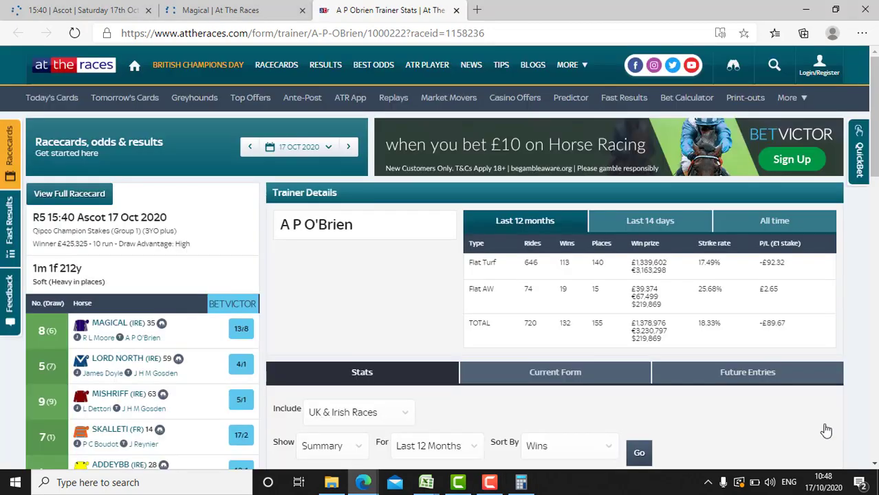
Expand the trainer's Courses statistics to the full table to look up the Ascot record
scroll(877, 134, down, 1)
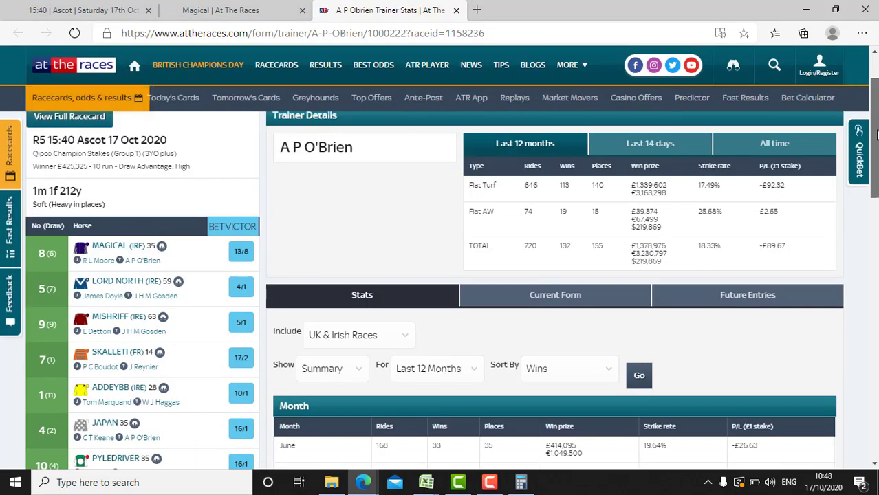
scroll(877, 171, down, 3)
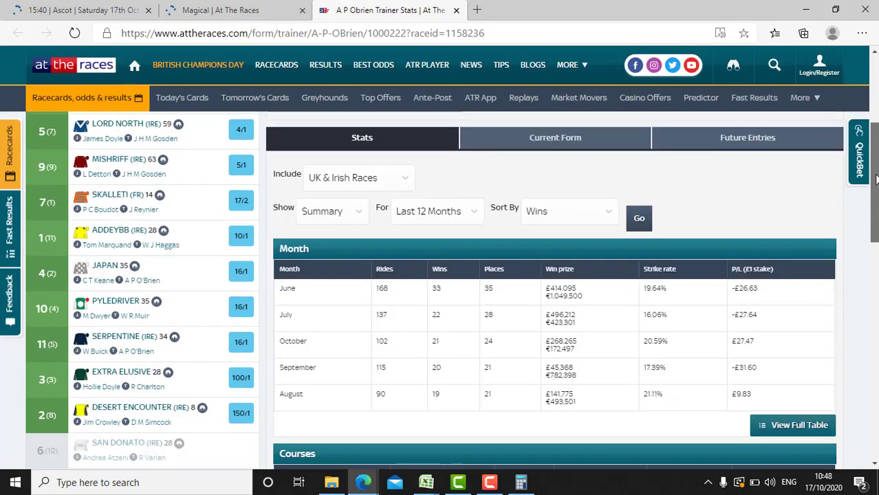
scroll(877, 158, up, 1)
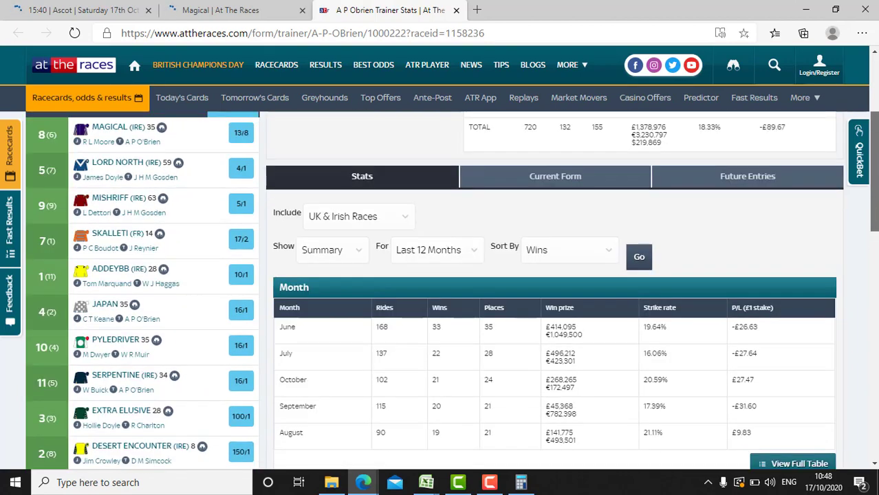
scroll(877, 158, down, 4)
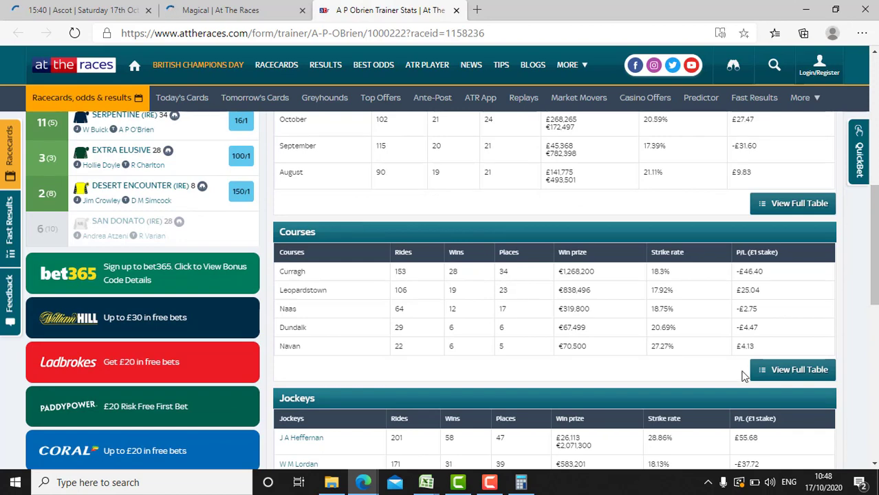
click(782, 378)
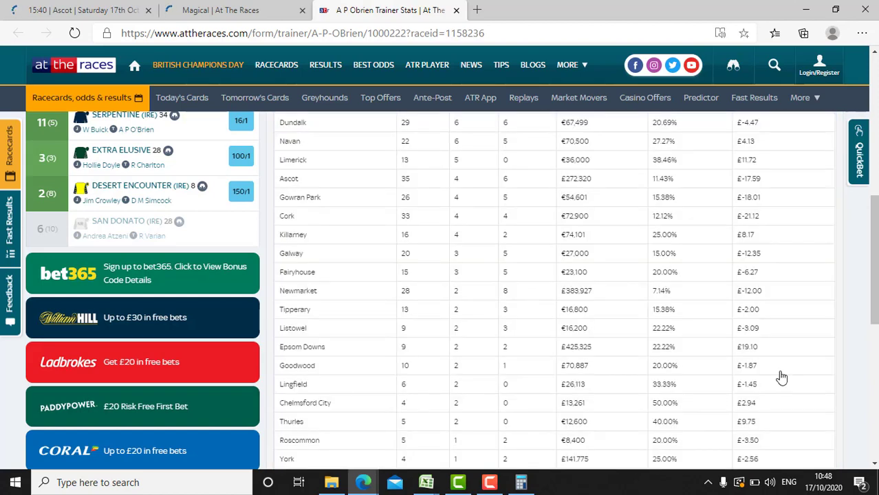
Look up the trainer's Ascot record in the Courses table and divide 10 by 35 in Calculator
scroll(876, 203, up, 3)
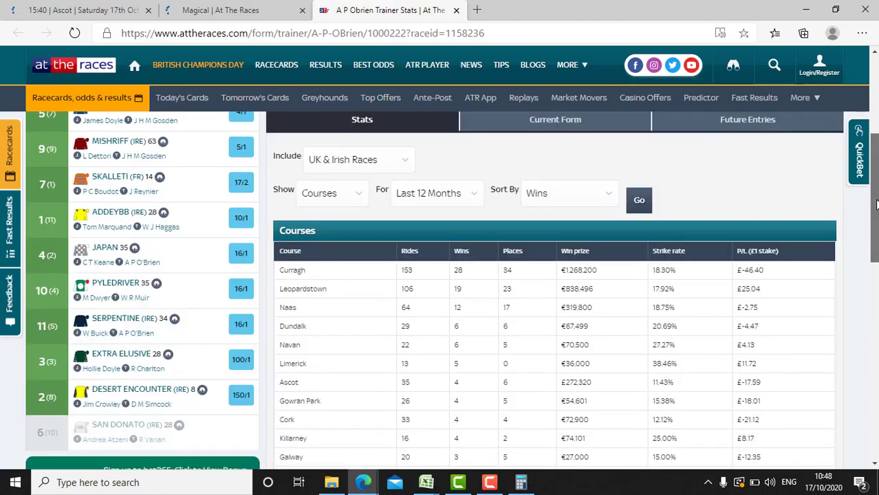
drag(876, 204, 877, 282)
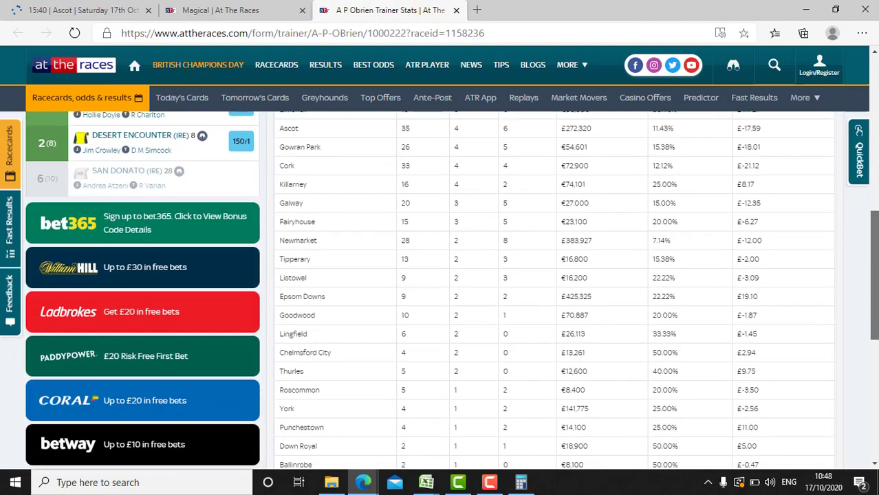
scroll(456, 290, up, 3)
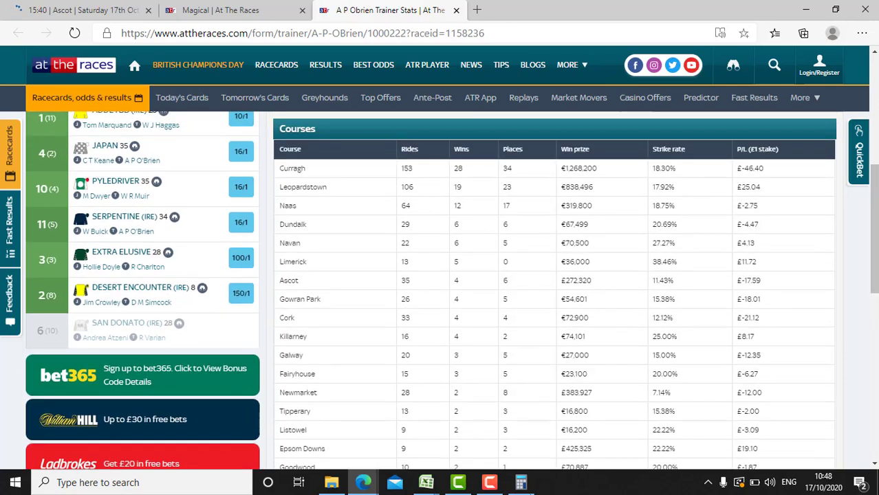
click(522, 483)
click(298, 201)
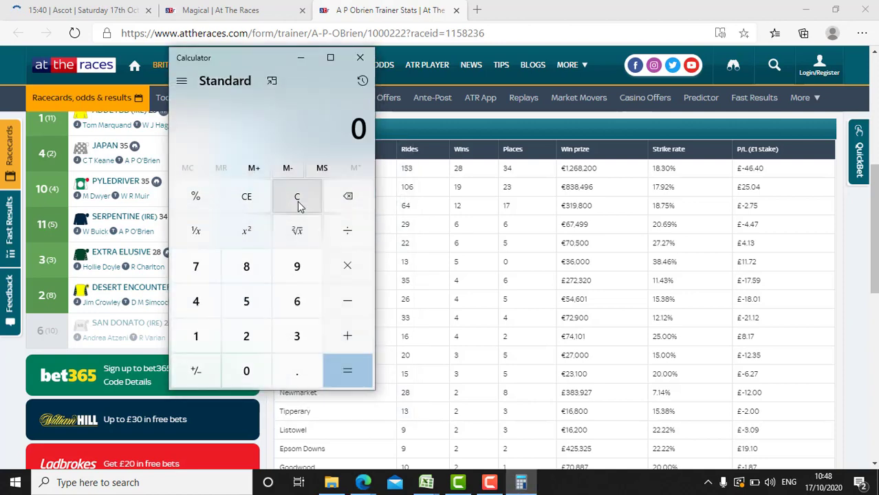
text(10 ÷ )
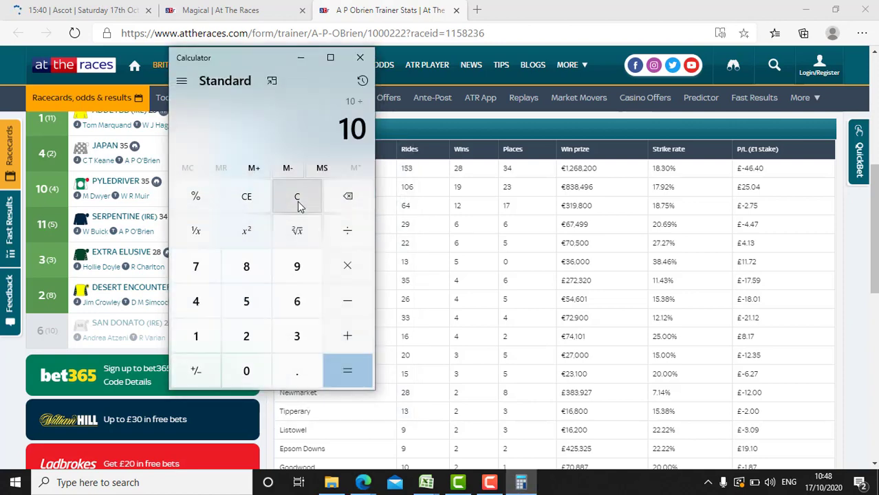
text(35)
key(Return)
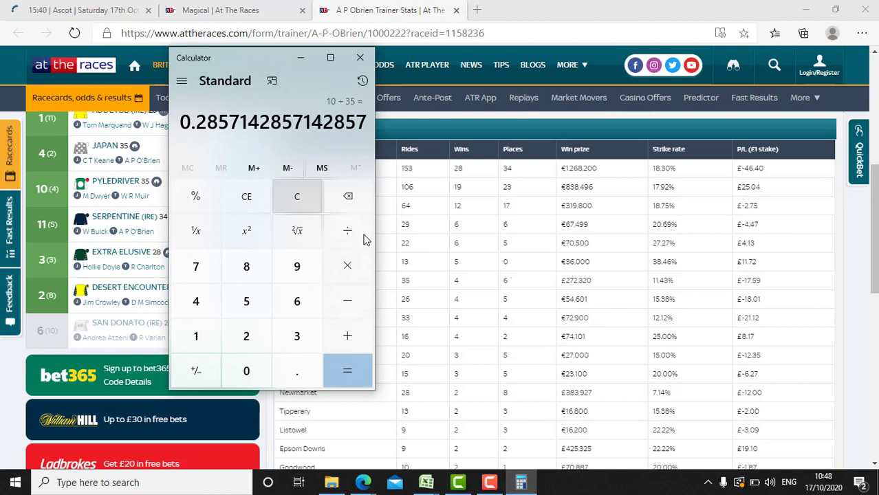
Switch to Horse Racing Spreadsheet and enter 2.85 as Magical's Trainer Course Preference in C15
click(427, 484)
click(172, 436)
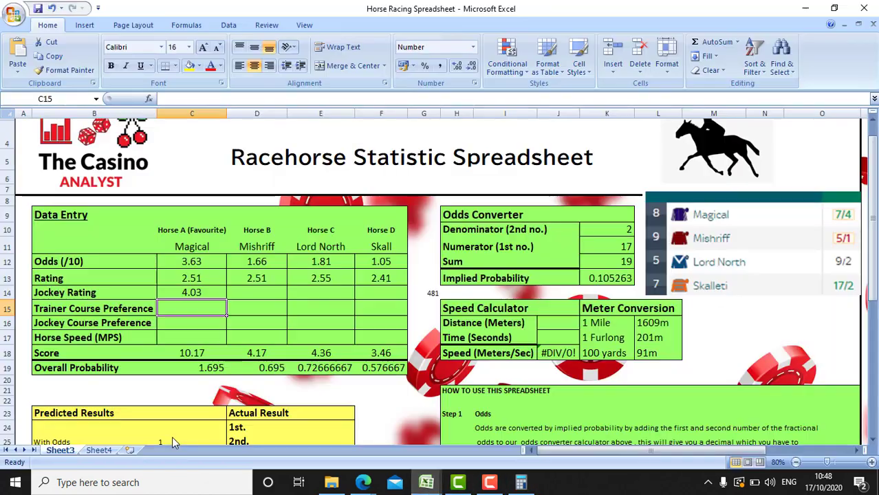
text(2.85)
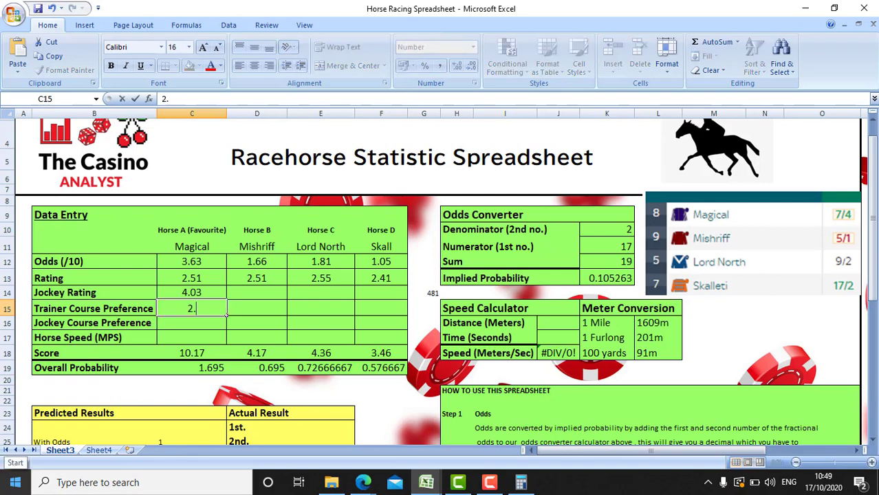
click(186, 321)
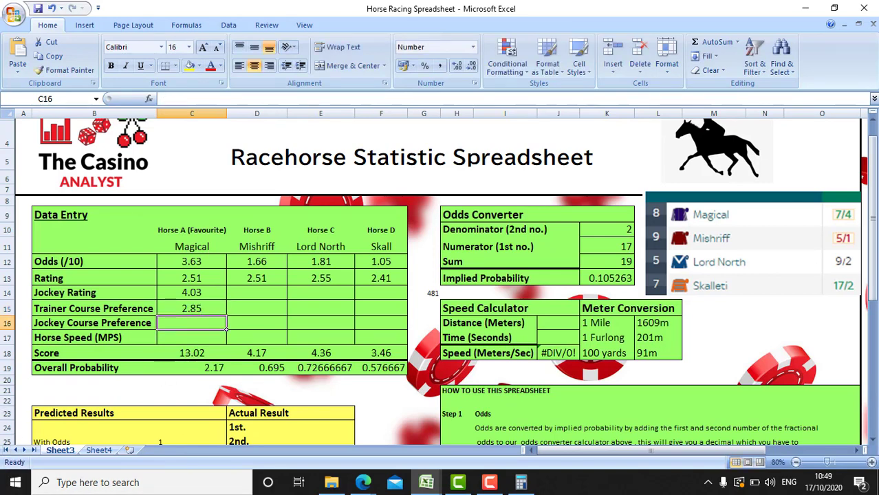
Switch to Magical's horse page in Edge, open the jockey's statistics page in a new tab and close the trainer's page
click(363, 483)
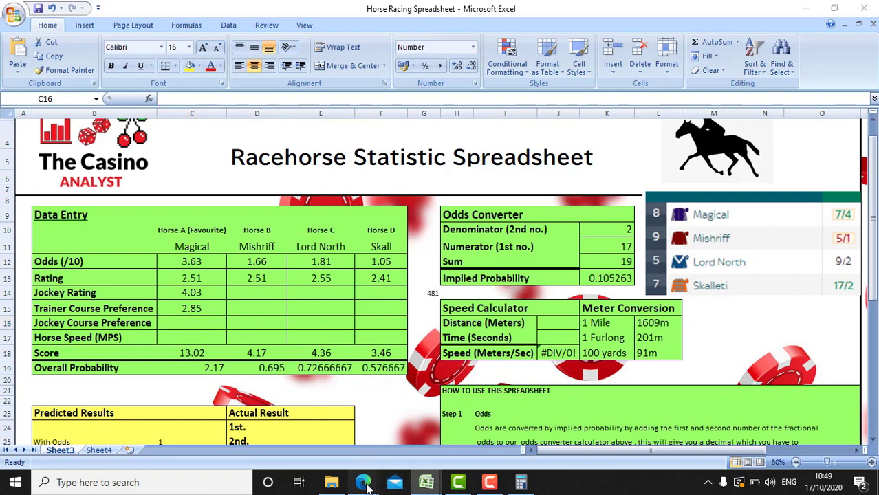
click(416, 442)
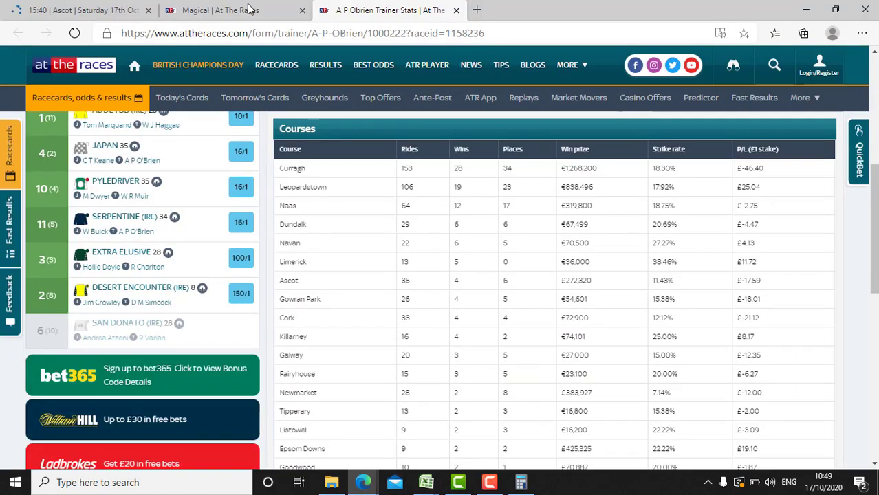
click(220, 10)
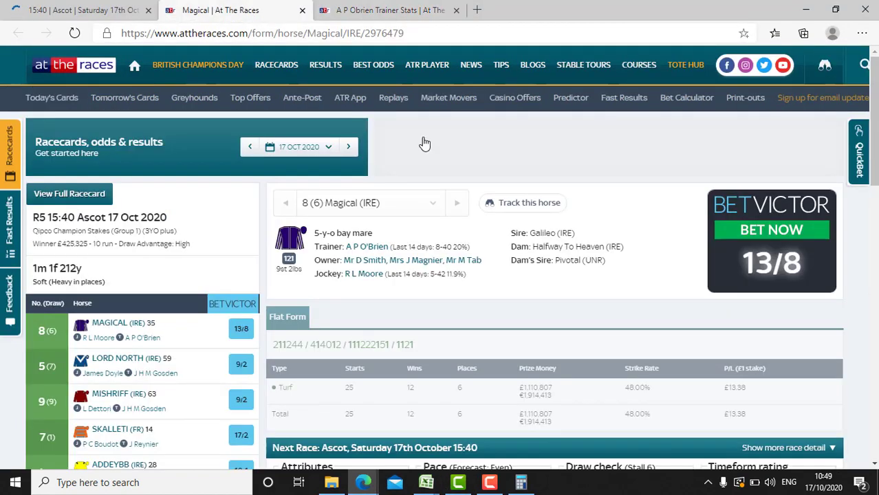
right_click(362, 279)
click(406, 290)
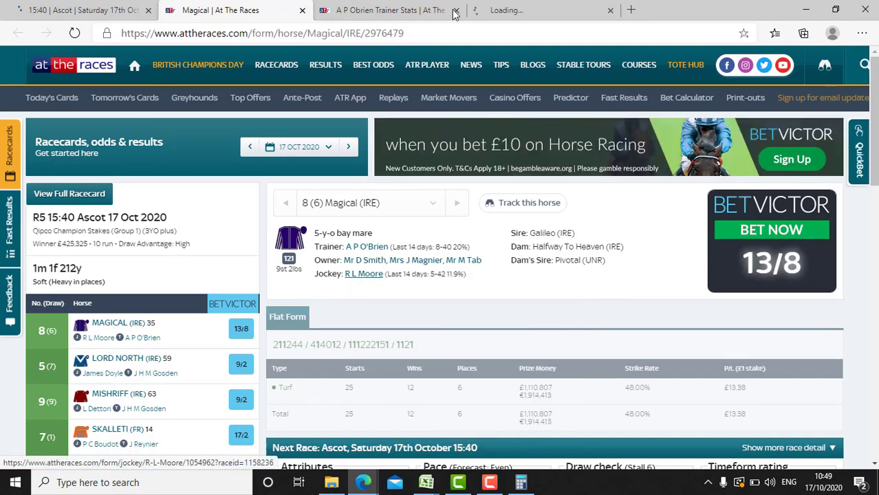
middle_click(406, 17)
click(406, 17)
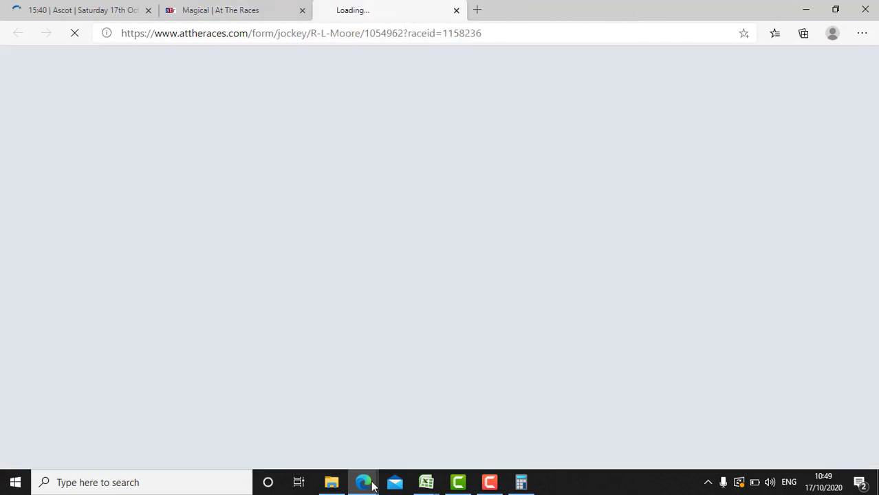
click(488, 484)
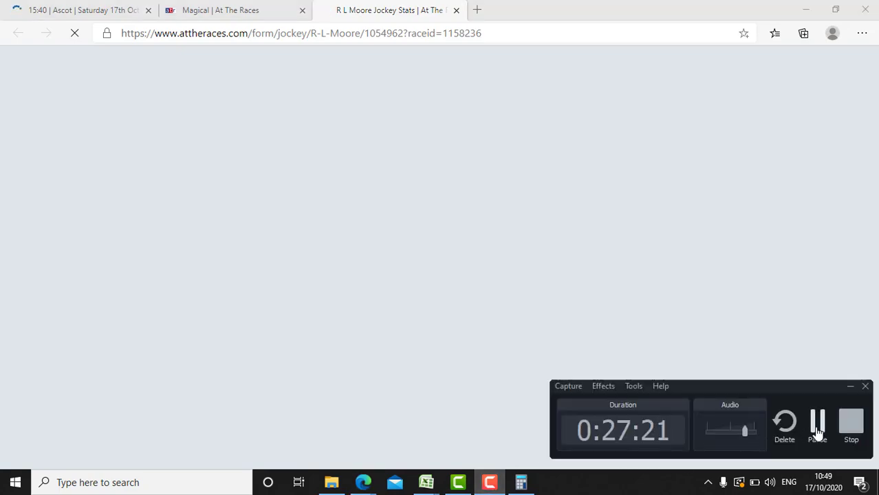
click(817, 423)
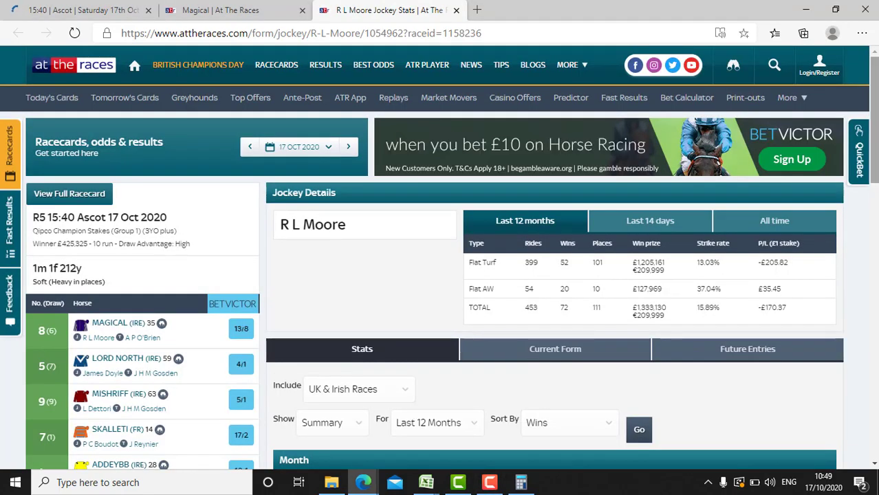
Look up the jockey's Ascot record in the Courses statistics and divide 18 by 49 in Calculator
scroll(440, 288, down, 3)
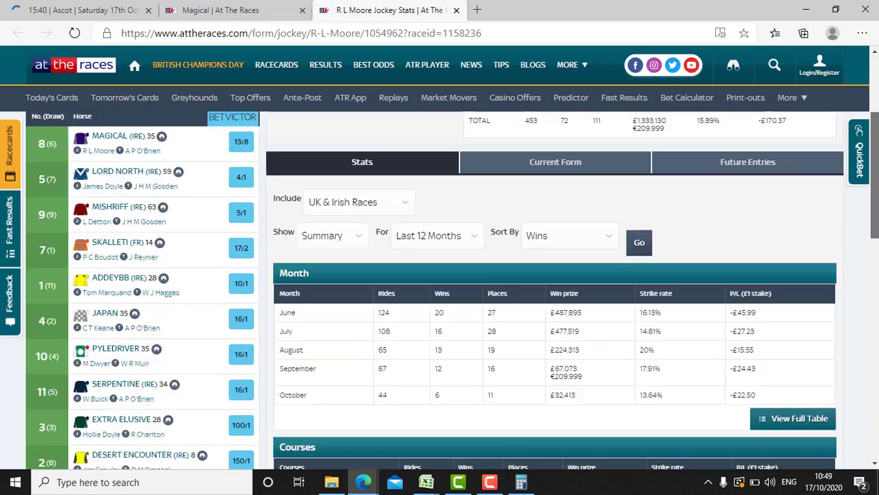
scroll(751, 366, down, 4)
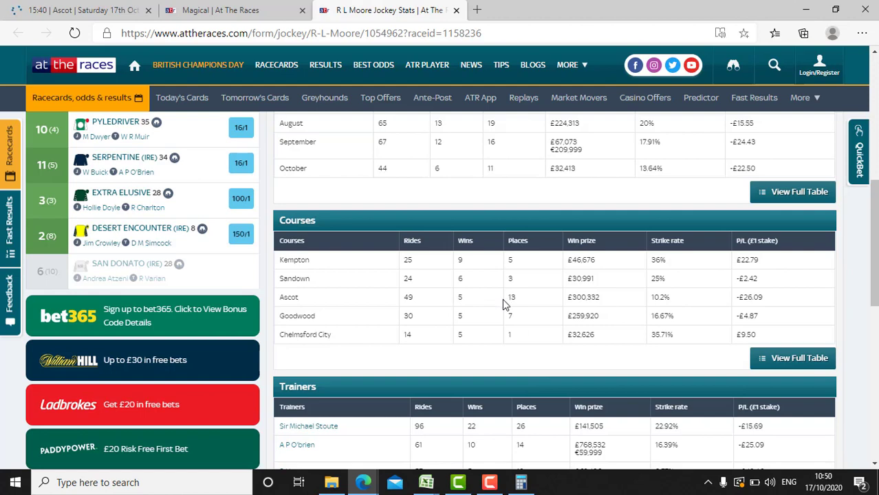
mouse_move(521, 484)
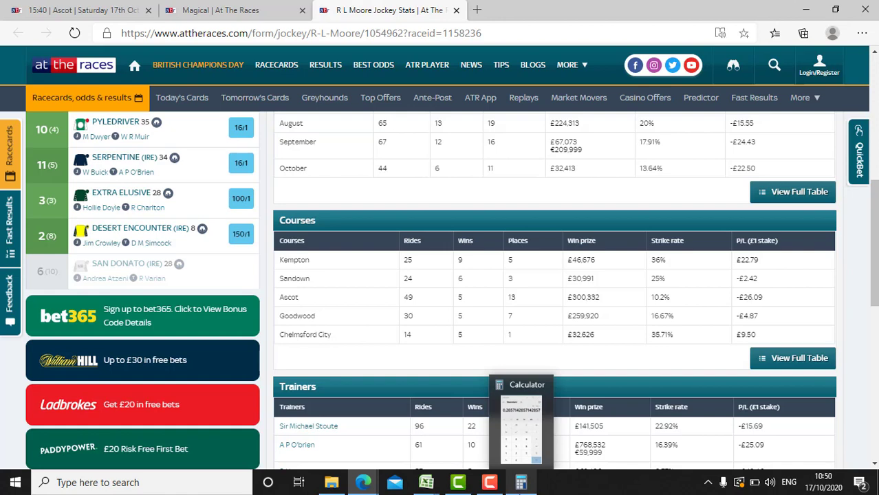
click(521, 483)
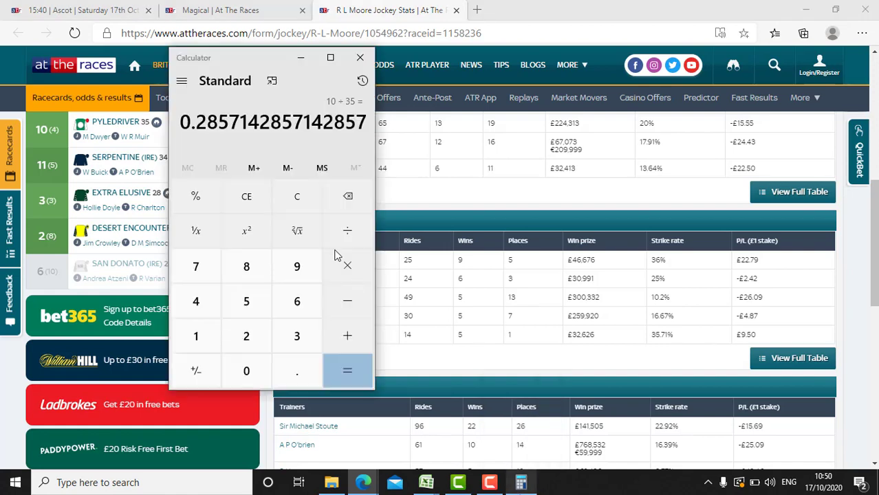
click(286, 199)
text(18/4)
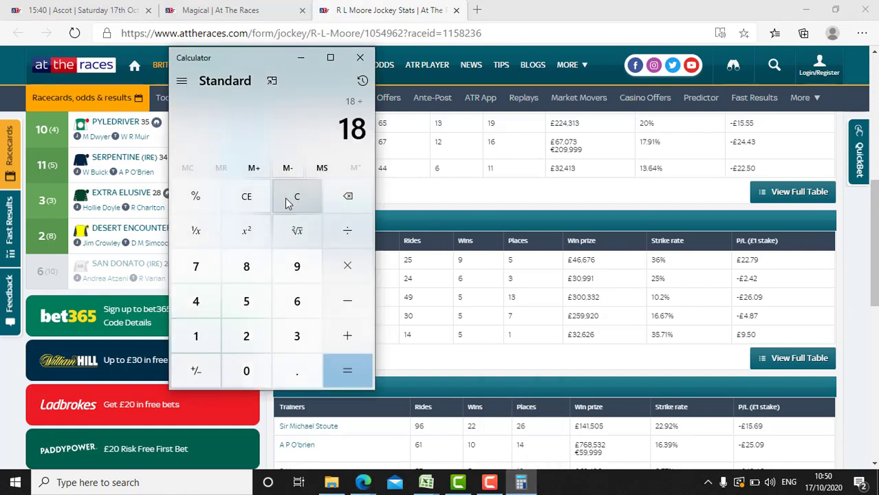
text(9)
key(Return)
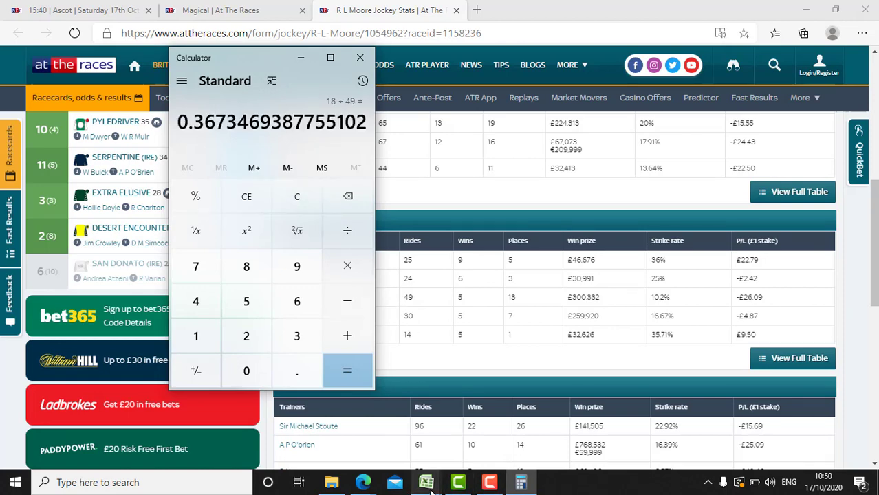
Switch to Horse Racing Spreadsheet and enter 3.67 as Magical's Jockey Course Preference in C16
mouse_move(427, 478)
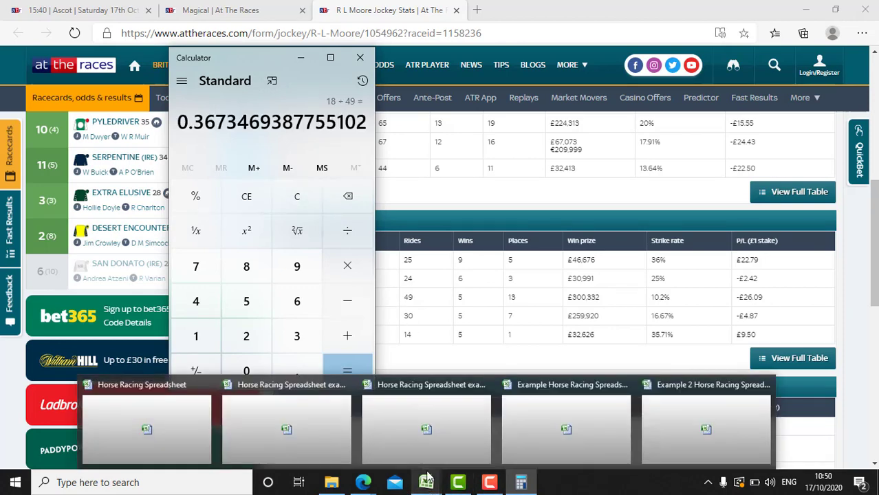
click(171, 442)
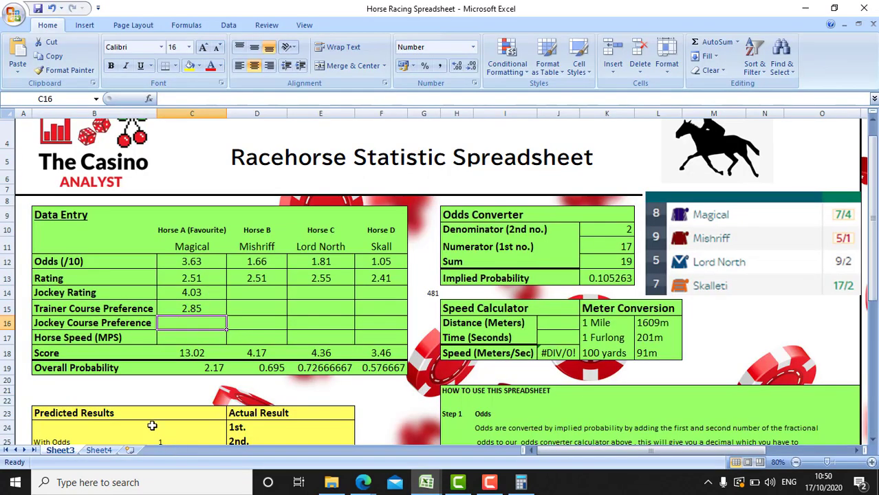
text(3.67)
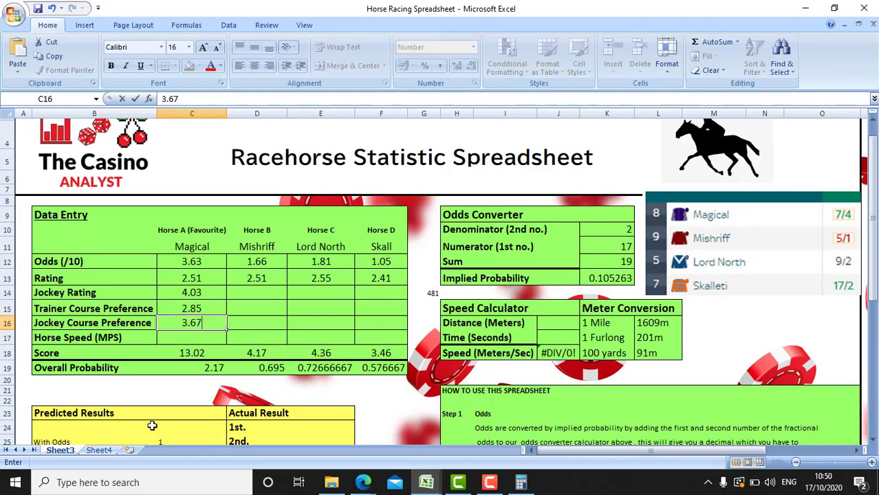
click(209, 333)
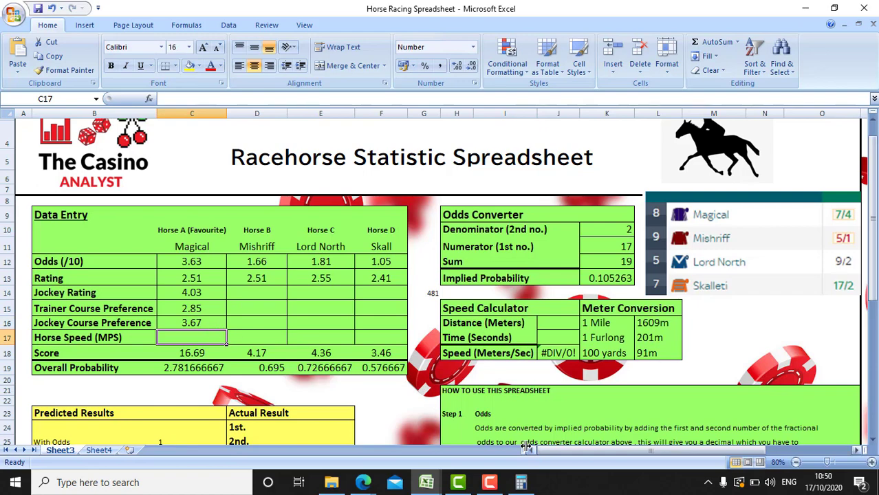
Switch to Edge and check the race distance on the 15:40 Ascot racecard
click(359, 484)
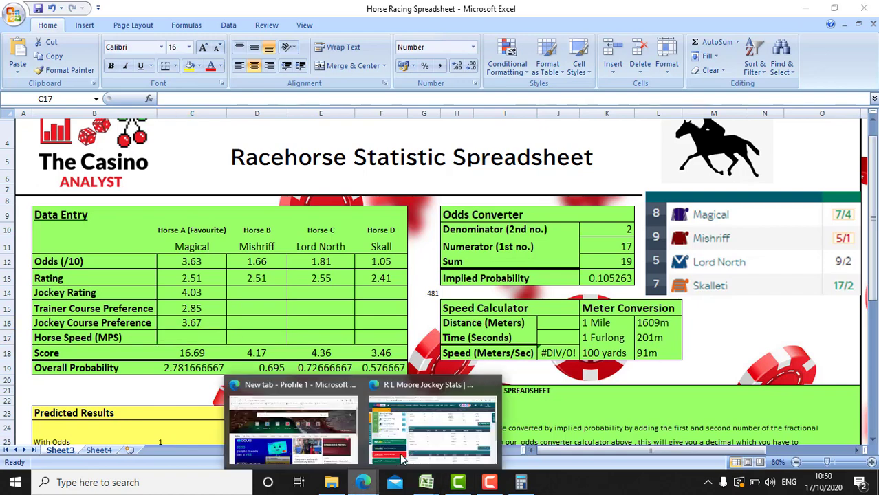
click(422, 451)
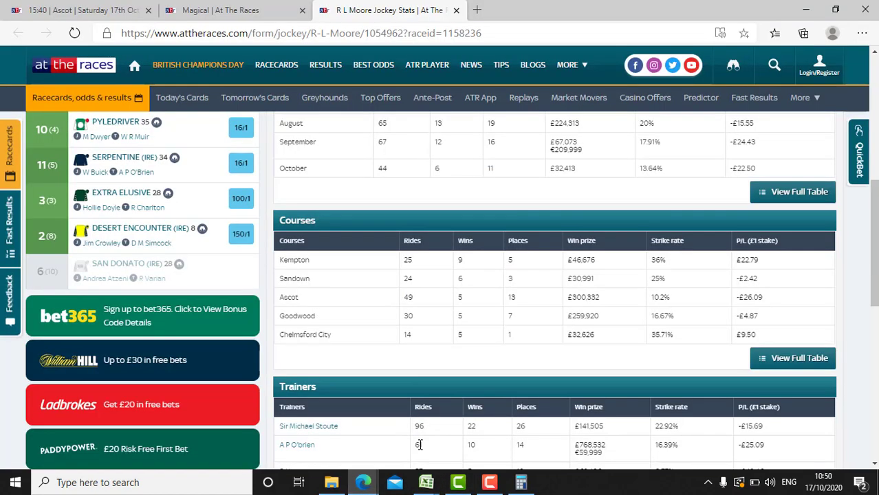
click(192, 5)
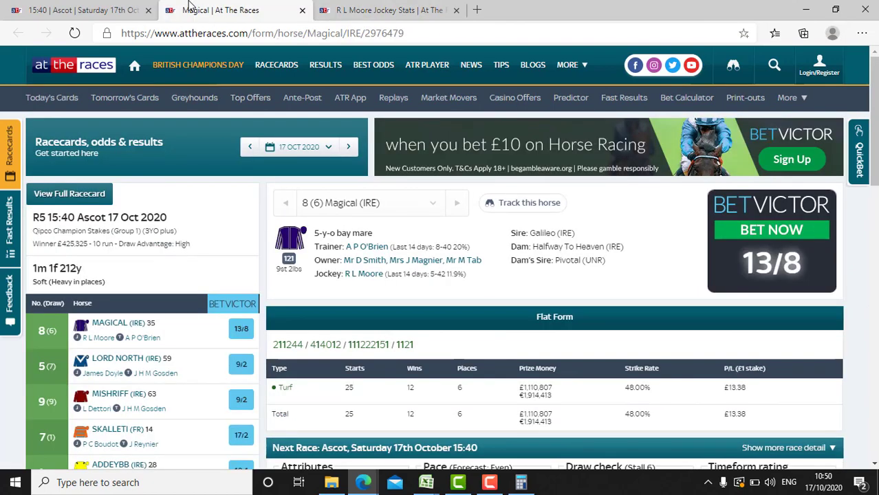
click(115, 7)
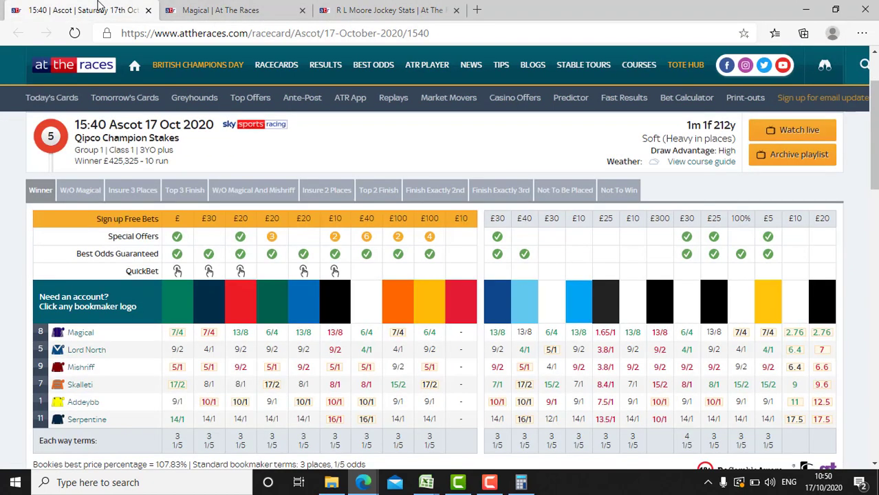
click(208, 5)
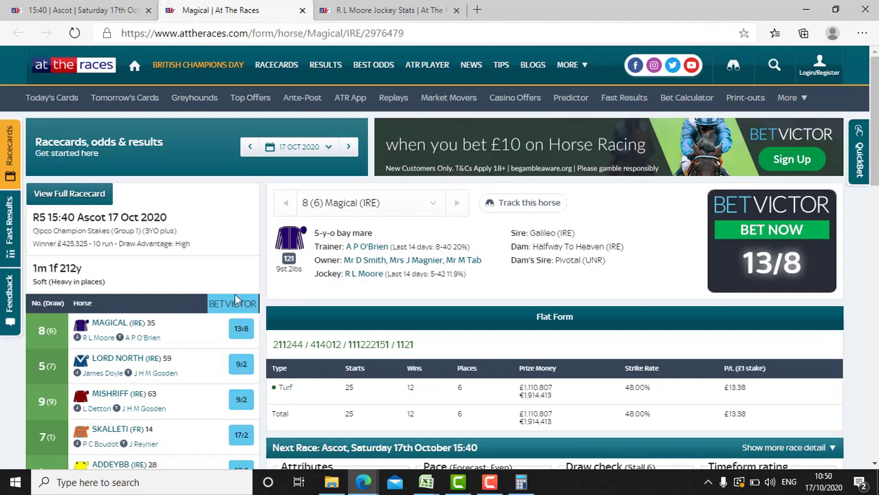
click(154, 9)
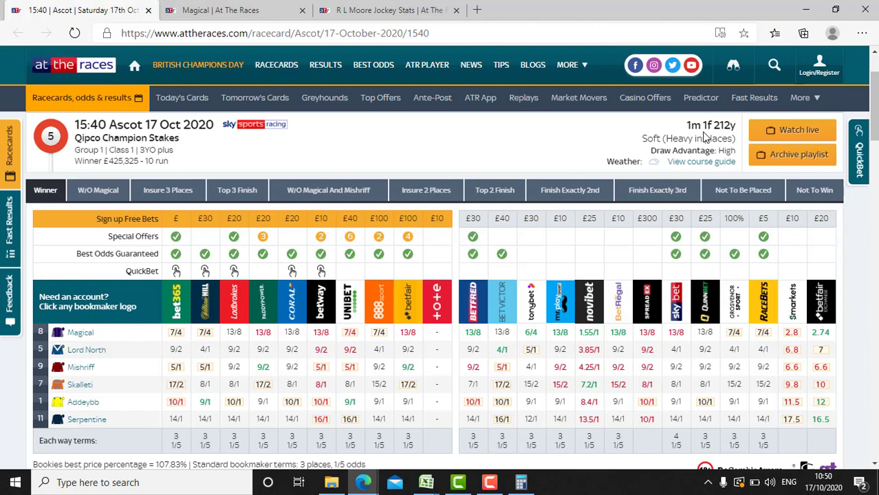
Return to Magical's horse page and limit the past form list to Wins & Places
click(256, 9)
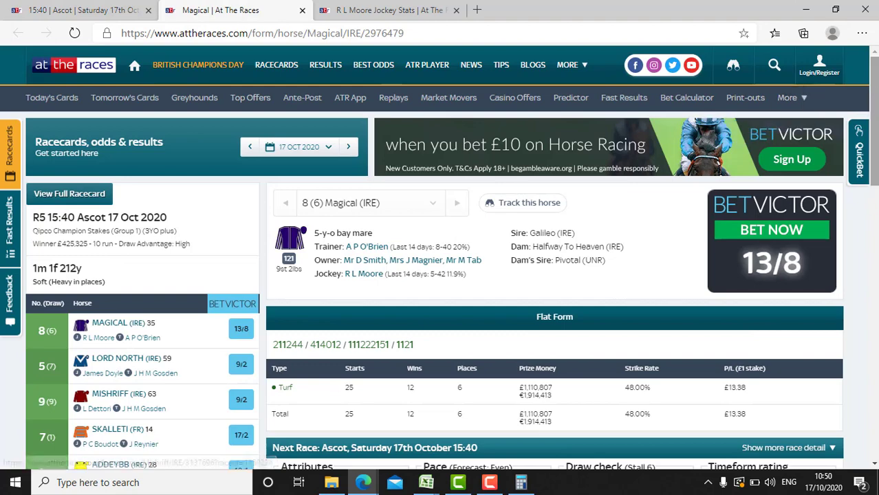
scroll(555, 289, down, 2)
scroll(554, 289, down, 4)
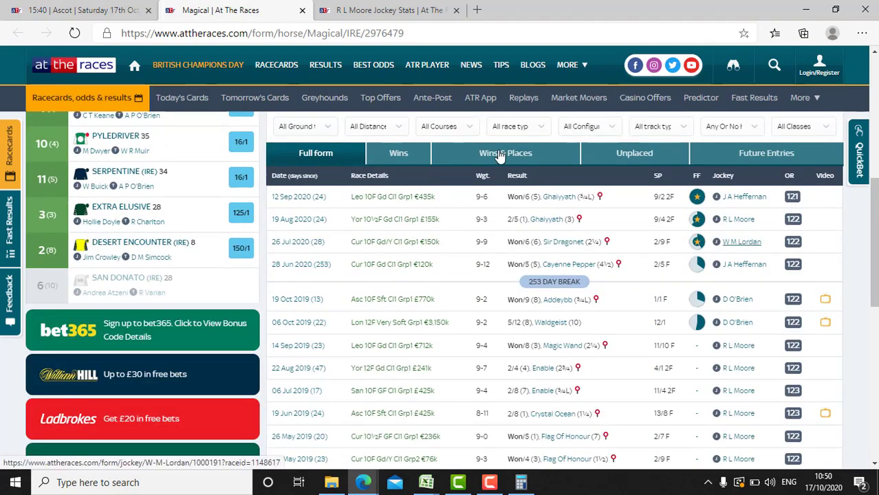
click(455, 154)
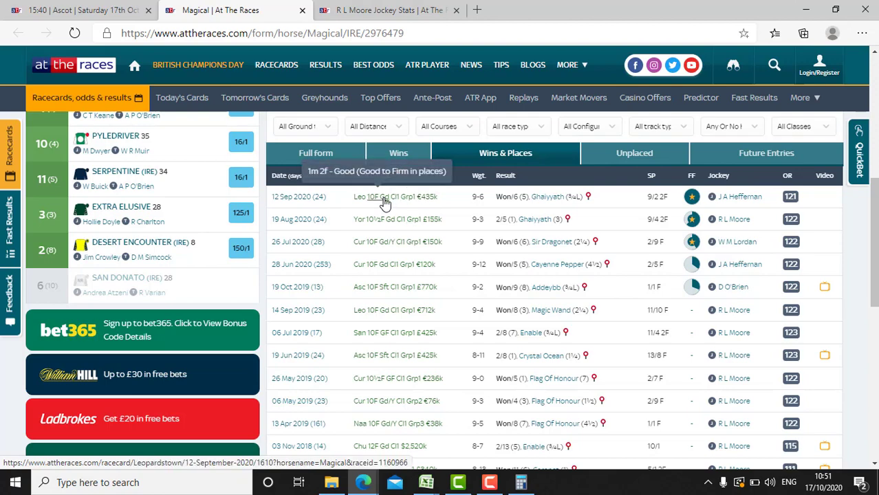
Compare the 15:40 Ascot race distance on the racecard with the distances in Magical's Wins & Places form
click(116, 10)
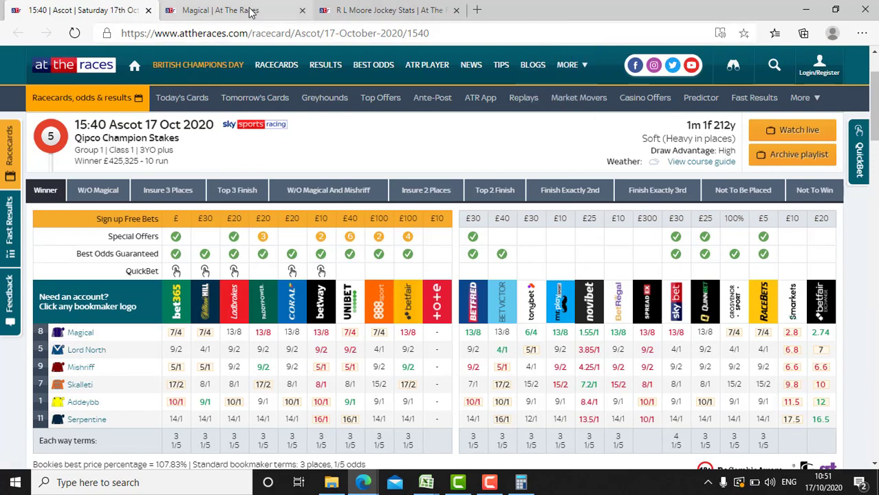
click(282, 11)
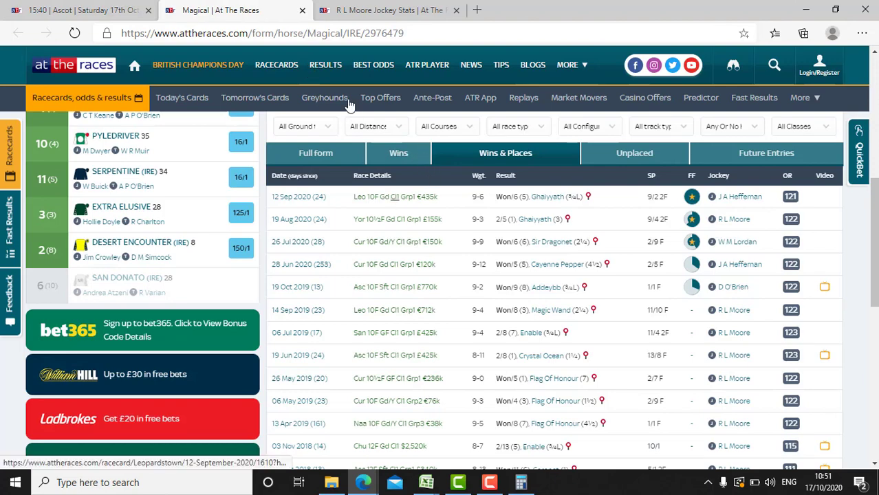
click(92, 6)
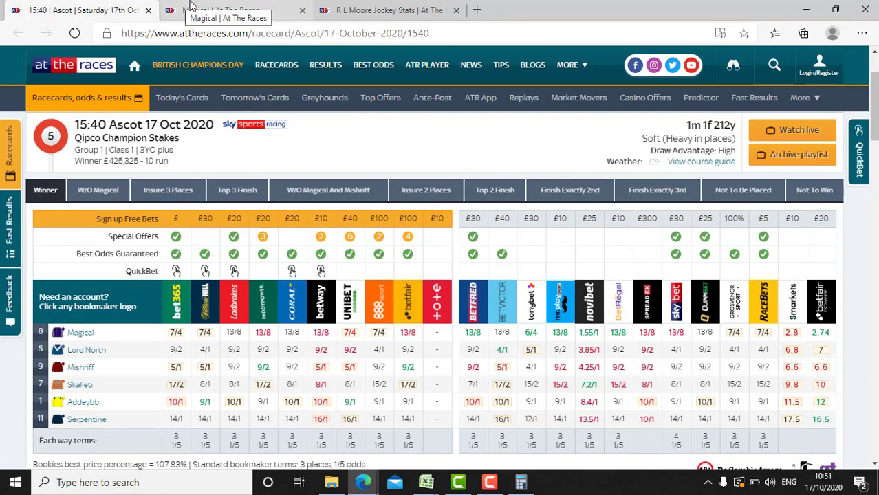
click(192, 9)
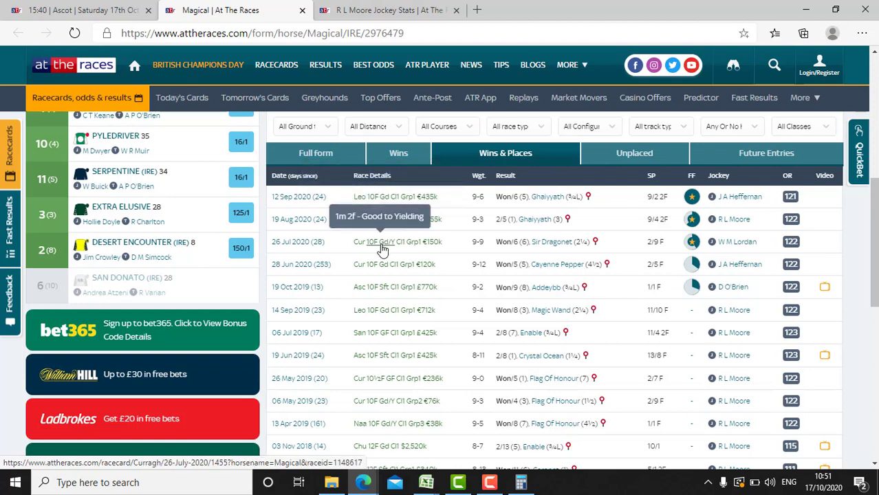
Open Magical's 12 Sep 2020 Leopardstown race in a new tab and examine its full result and distance
right_click(386, 200)
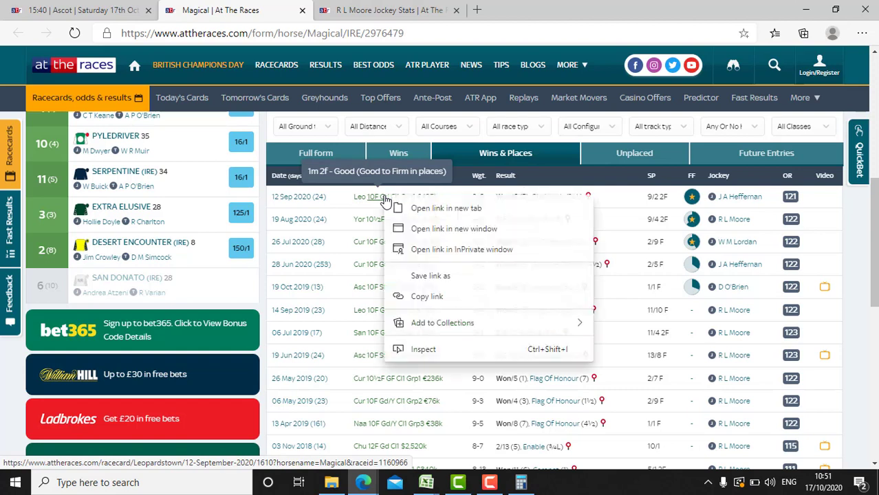
click(423, 216)
click(509, 15)
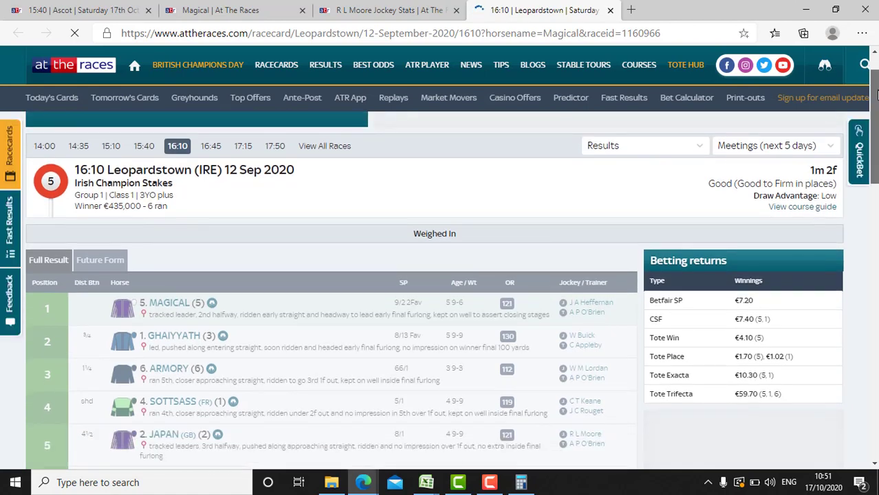
scroll(601, 335, down, 1)
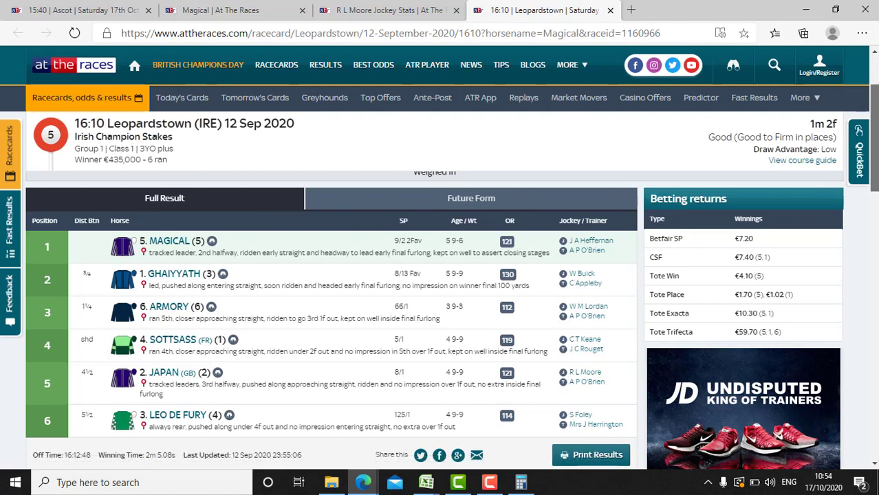
scroll(875, 107, up, 1)
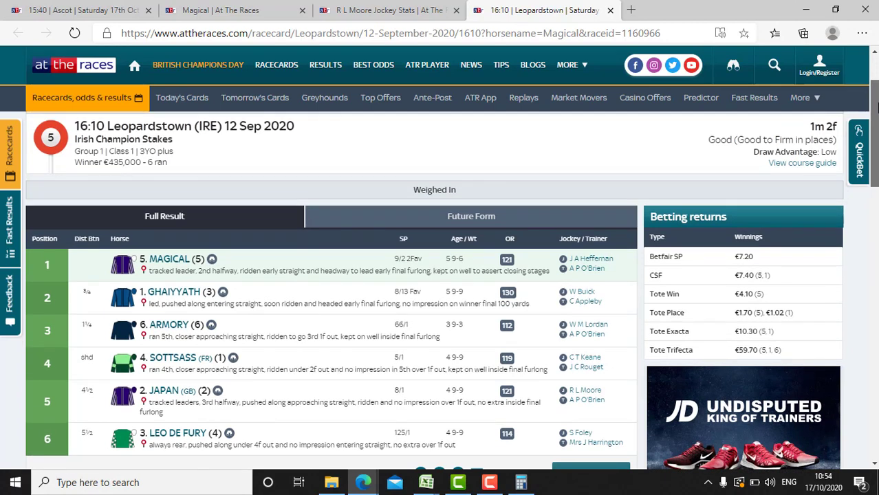
Switch to Horse Racing Spreadsheet for the meter conversions and add 1609 + 201 + 201 in Calculator
click(423, 485)
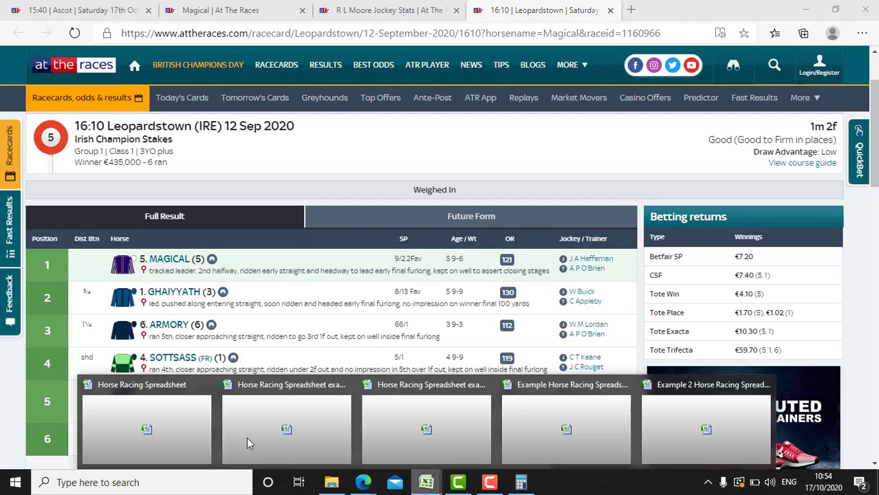
click(171, 413)
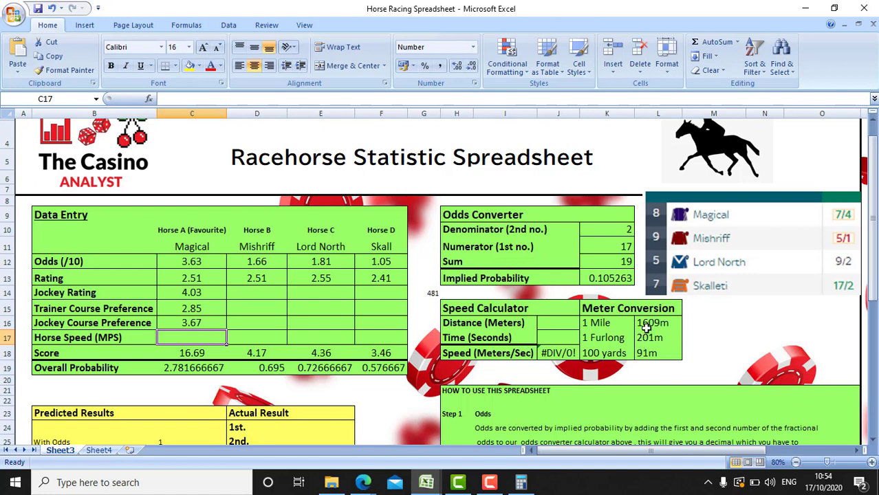
click(521, 482)
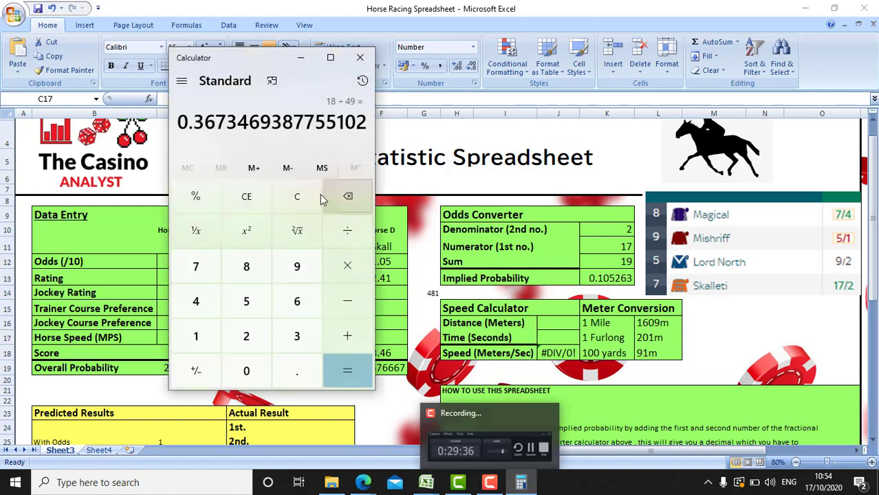
click(300, 198)
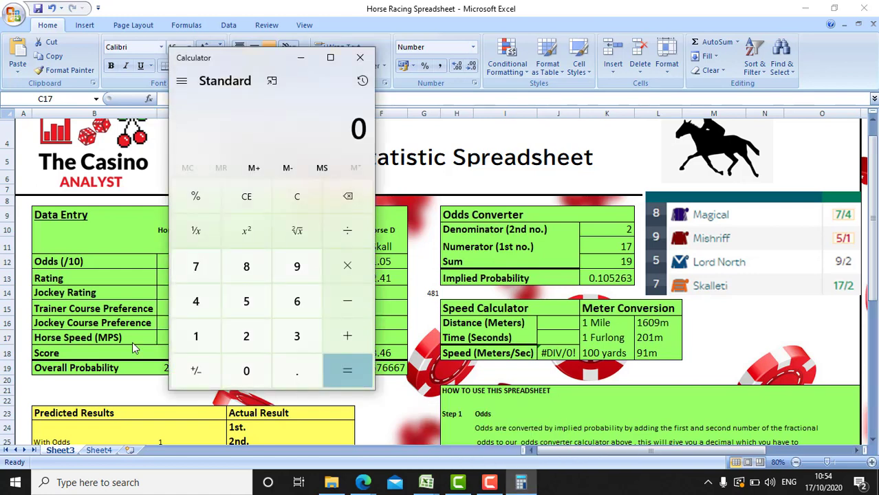
text(1609+20)
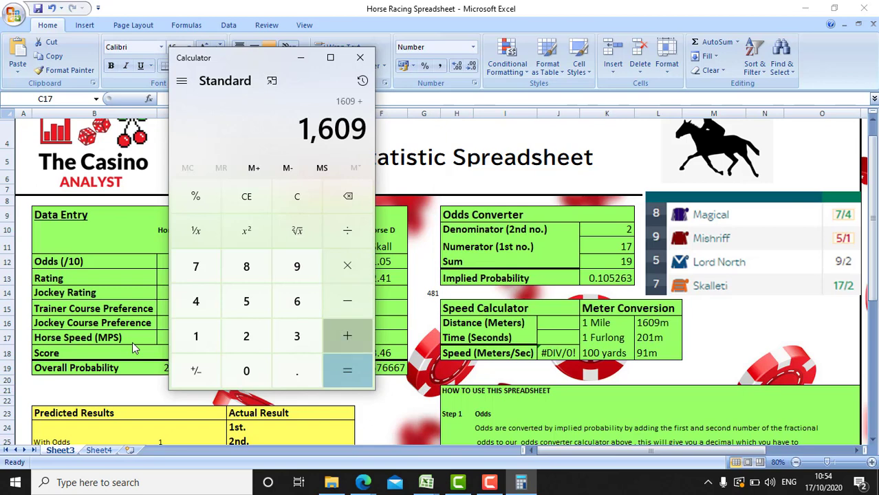
text(1+120)
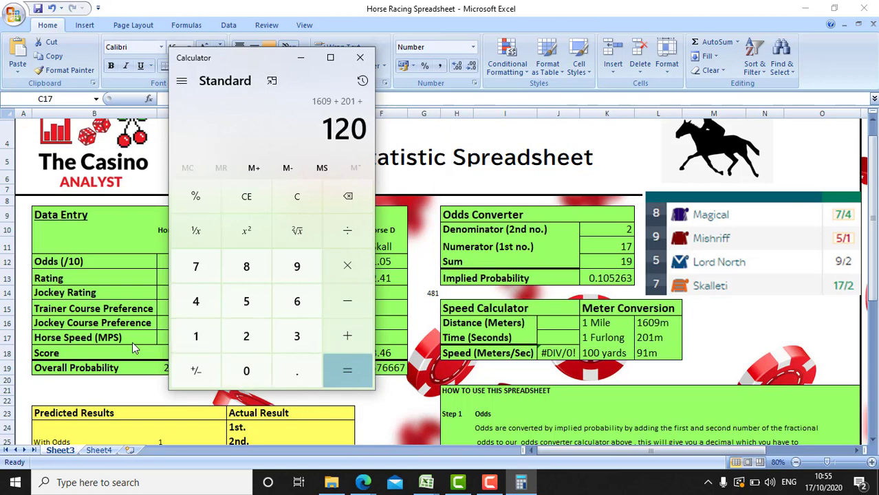
key(BackSpace)
key(BackSpace)
key(BackSpace)
text(201)
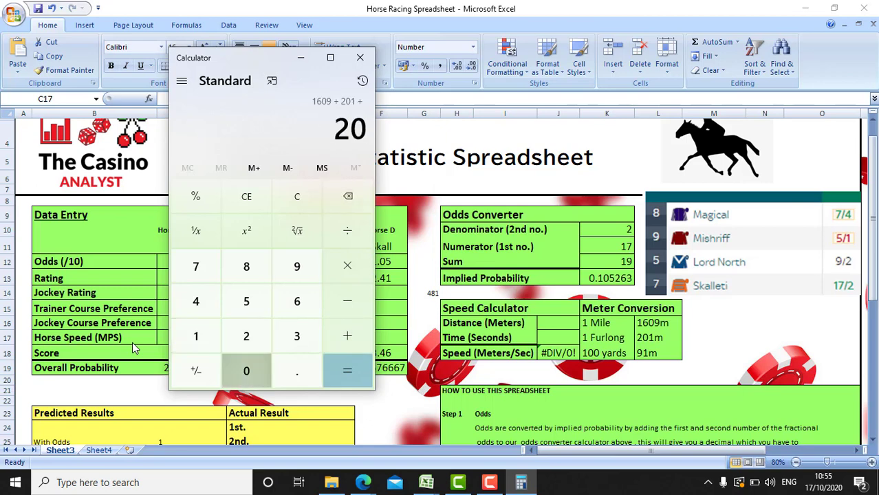
key(Return)
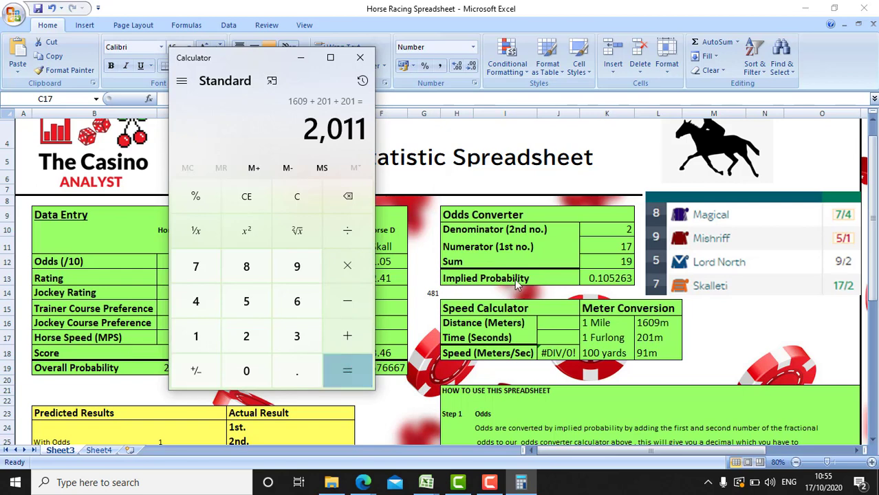
Enter 2011 as the Distance (Meters) in J16 of the Speed Calculator
click(561, 322)
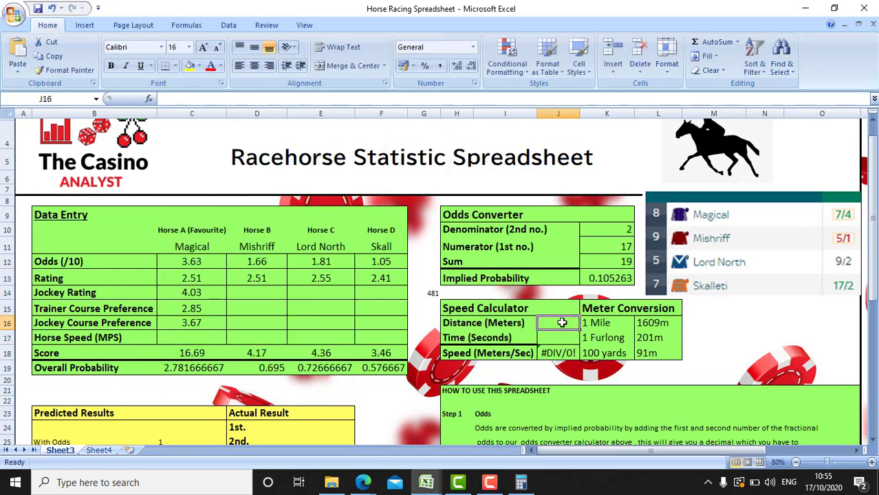
text(2011)
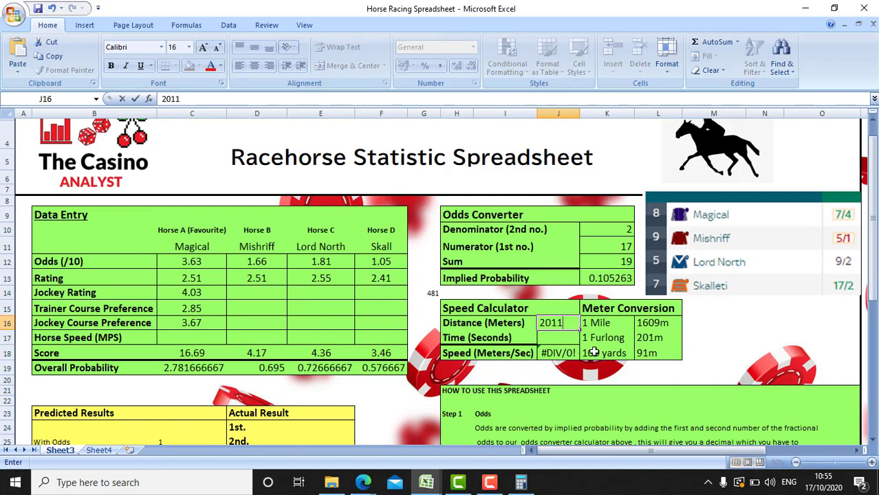
click(567, 337)
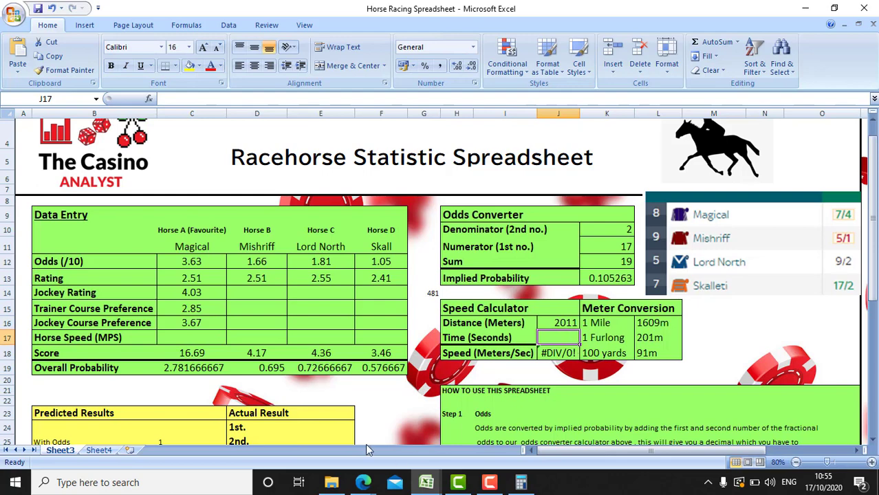
Look up the Leopardstown race's winning time in Edge and convert it to seconds in Calculator as 120 + 5.08
click(364, 485)
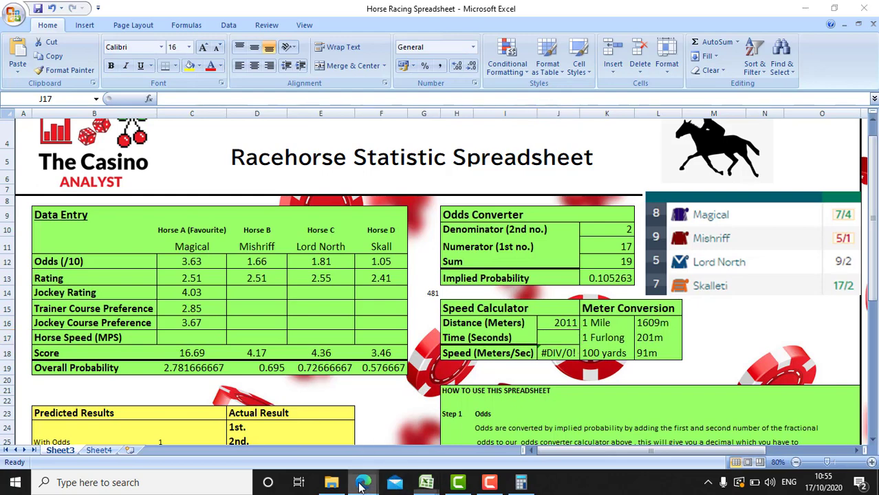
click(421, 447)
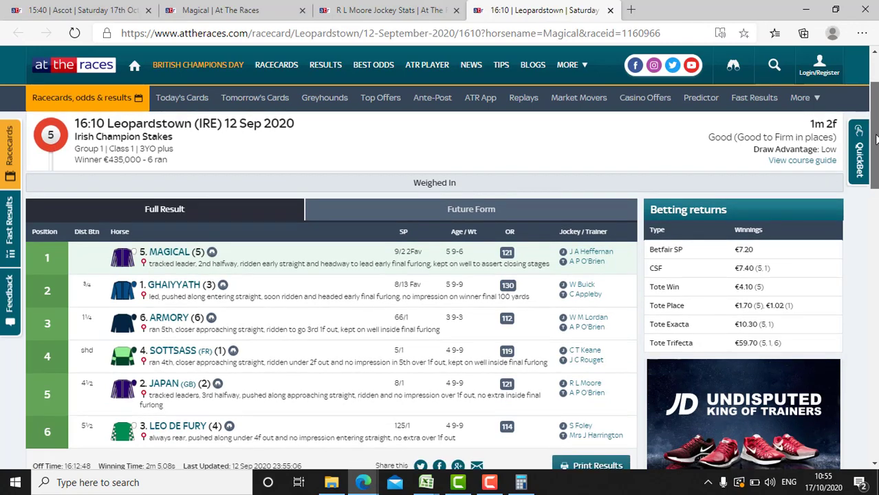
scroll(876, 141, down, 3)
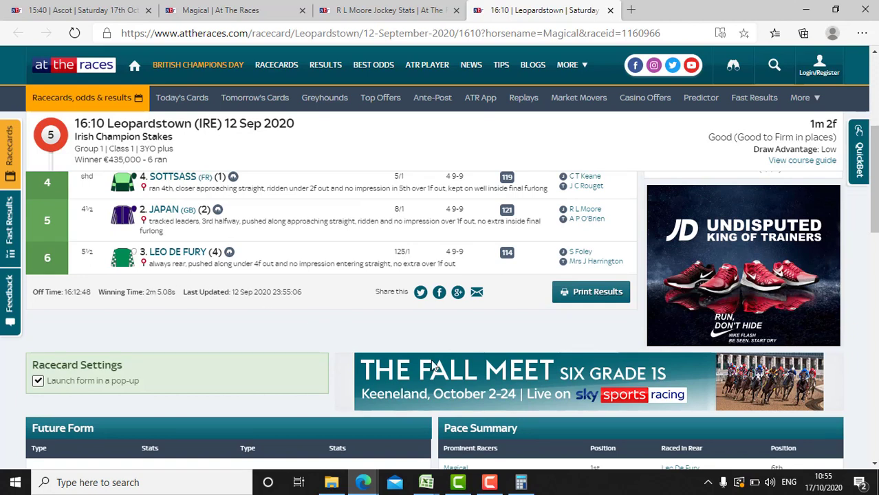
click(520, 482)
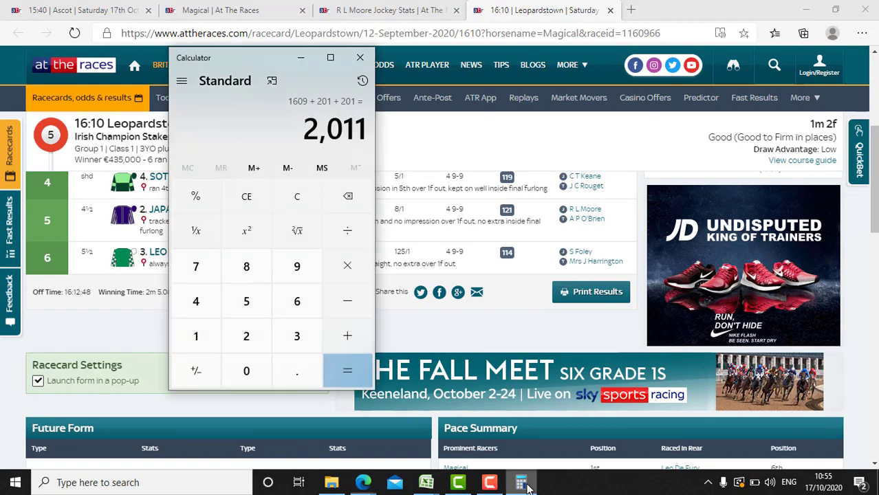
click(296, 196)
drag(262, 63, 561, 54)
text(120 + 5.0)
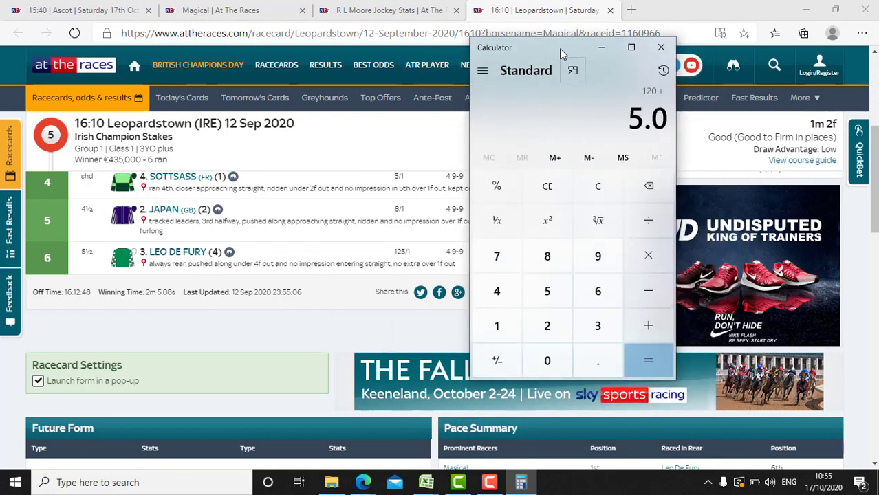
text(8)
key(Return)
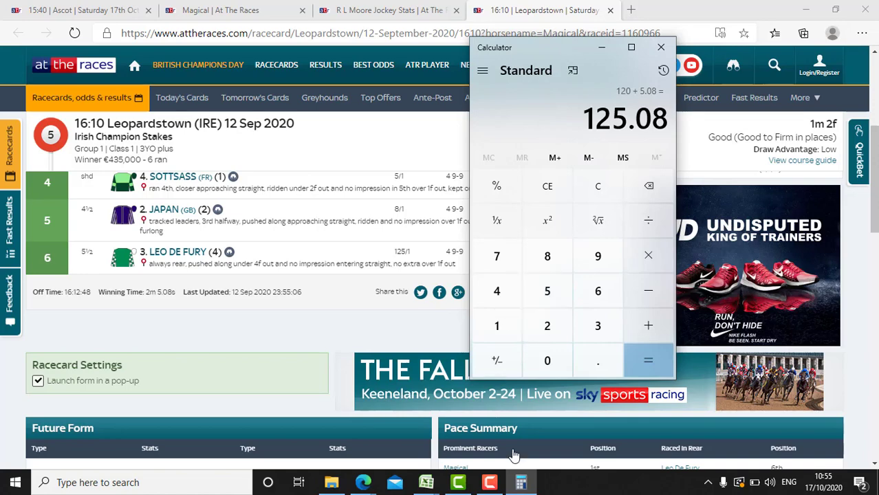
Switch to Horse Racing Spreadsheet and enter 125.08 as the Time (Seconds) in J17 of the Speed Calculator
mouse_move(429, 484)
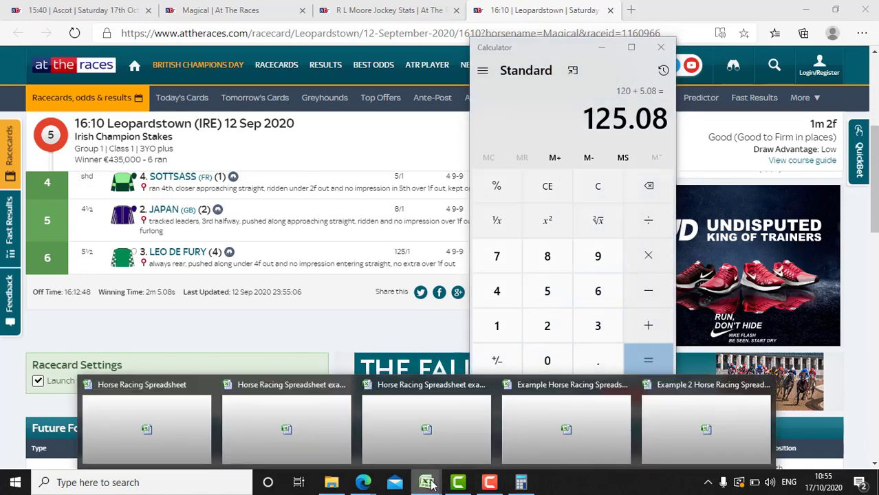
click(160, 414)
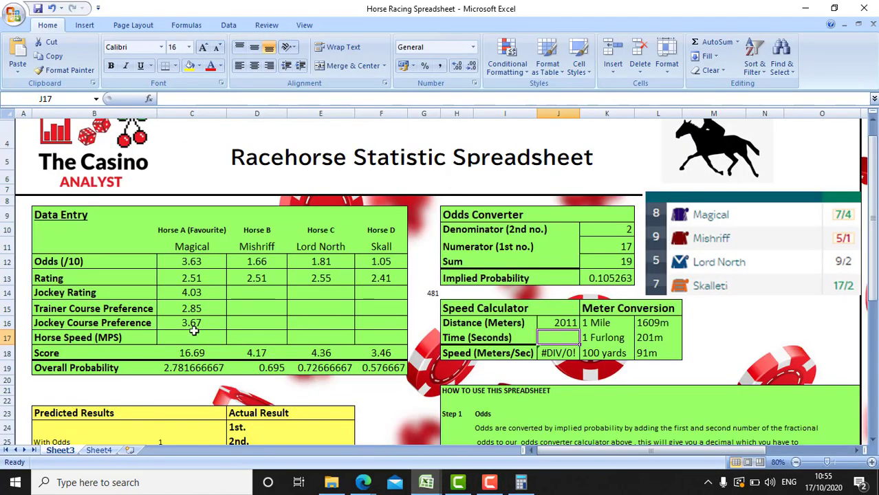
text(125.08)
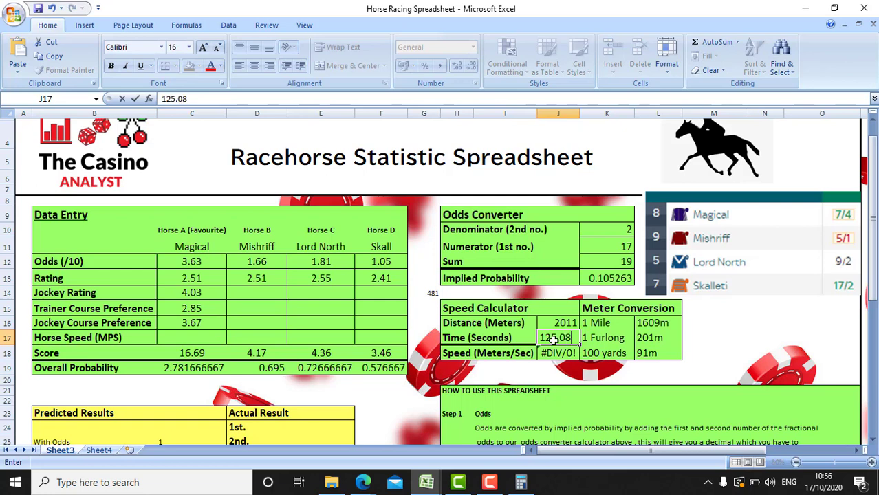
click(729, 334)
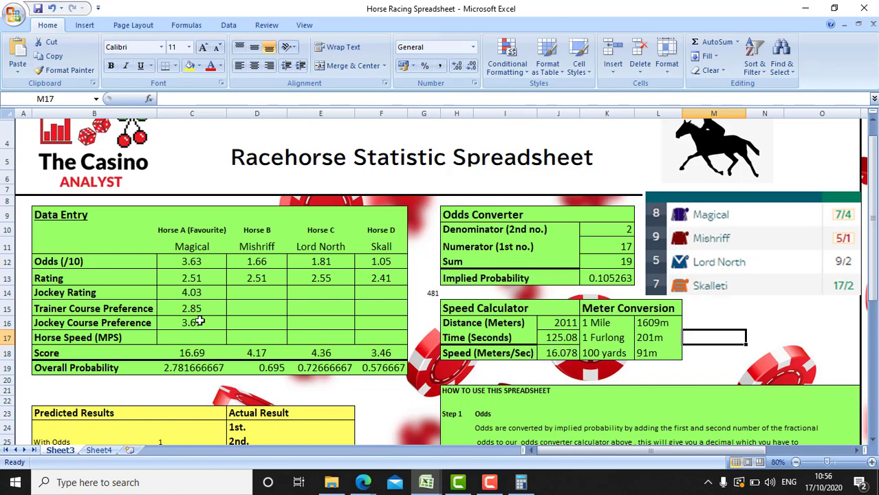
Enter 16.07 as Magical's Horse Speed (MPS) in C17
click(194, 340)
text(16.07)
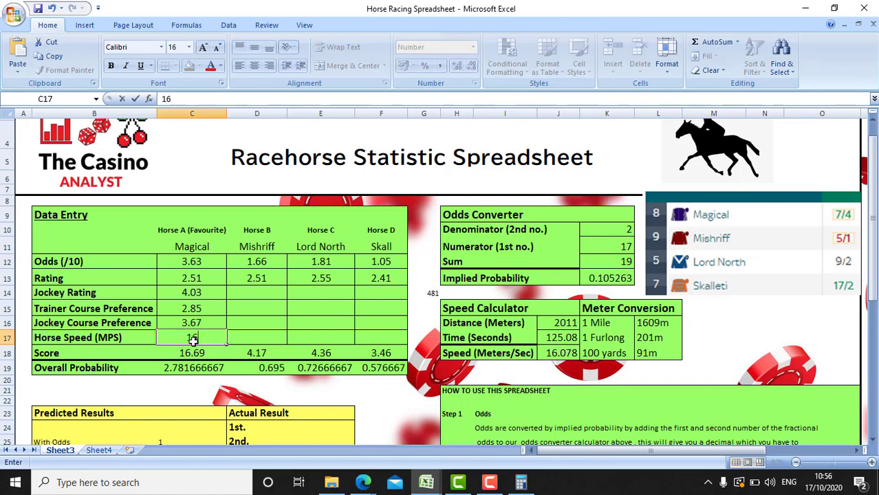
click(240, 380)
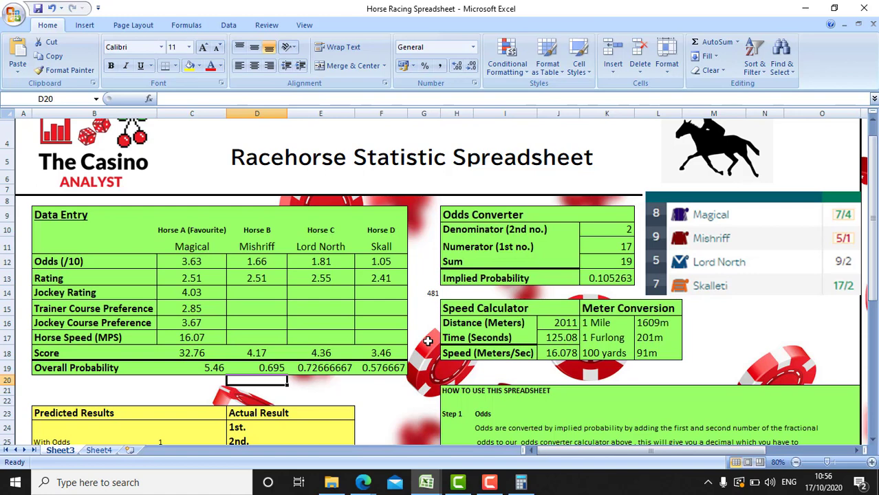
Review Magical's Horse Speed entry and the formulas behind her Score and Overall Probability
click(193, 342)
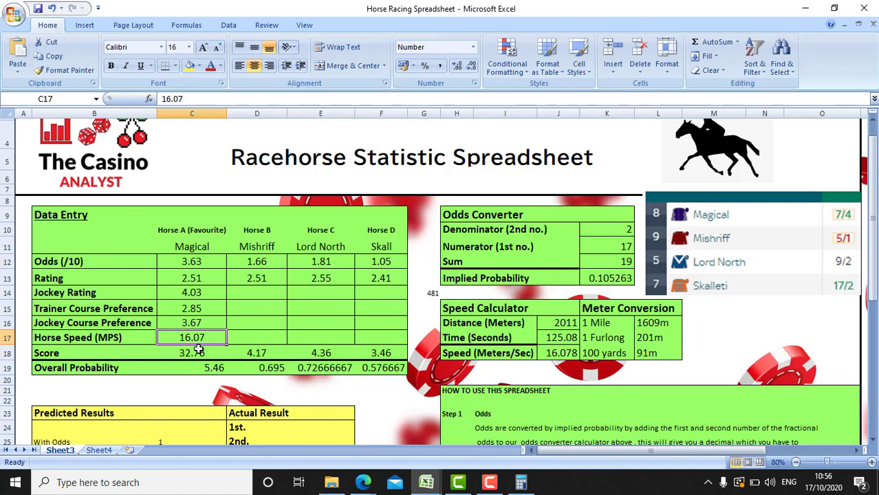
click(205, 399)
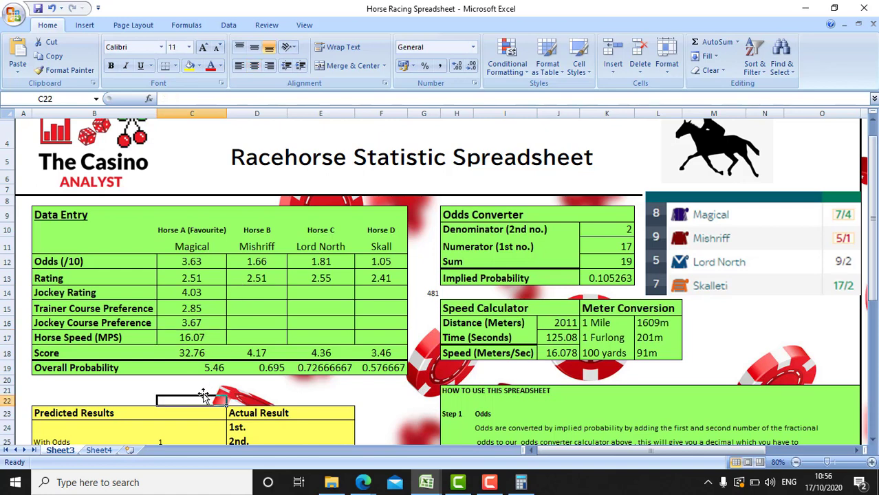
click(187, 353)
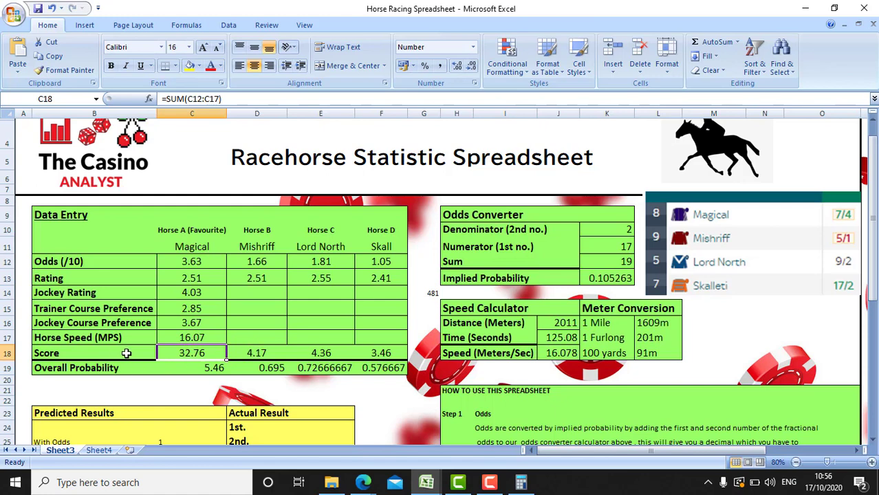
click(197, 366)
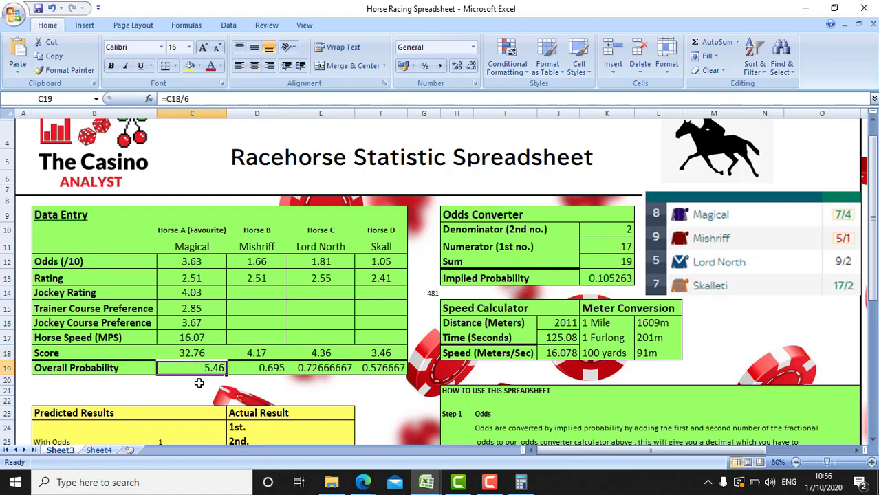
Review Magical's Overall Probability and her odds, rating, jockey rating and course preference entries
click(199, 383)
click(197, 367)
drag(89, 308, 385, 316)
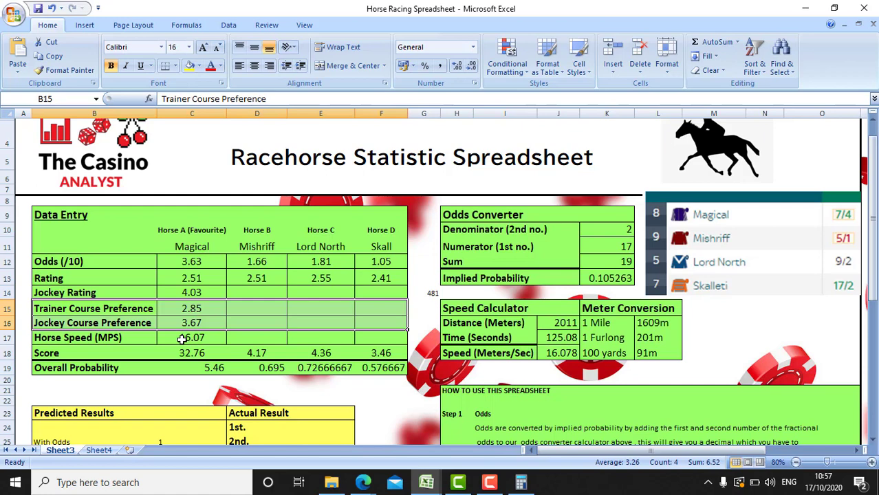
click(194, 295)
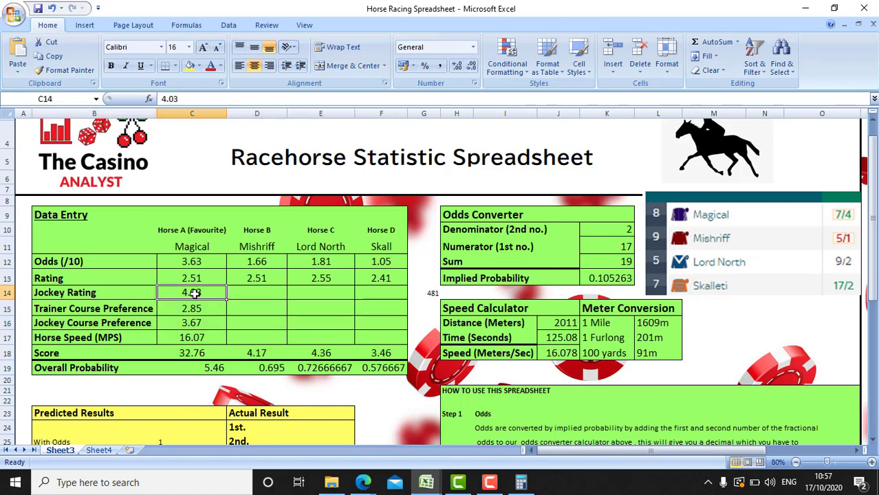
drag(180, 260, 181, 280)
click(182, 322)
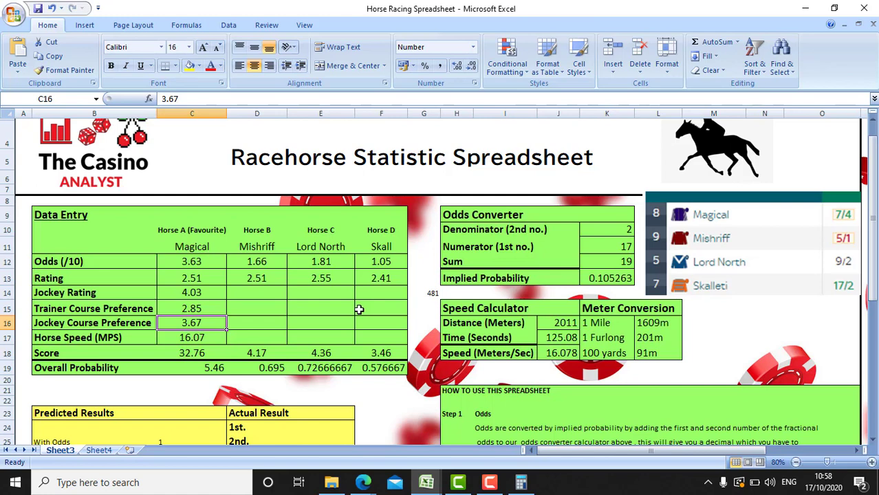
click(489, 482)
click(817, 424)
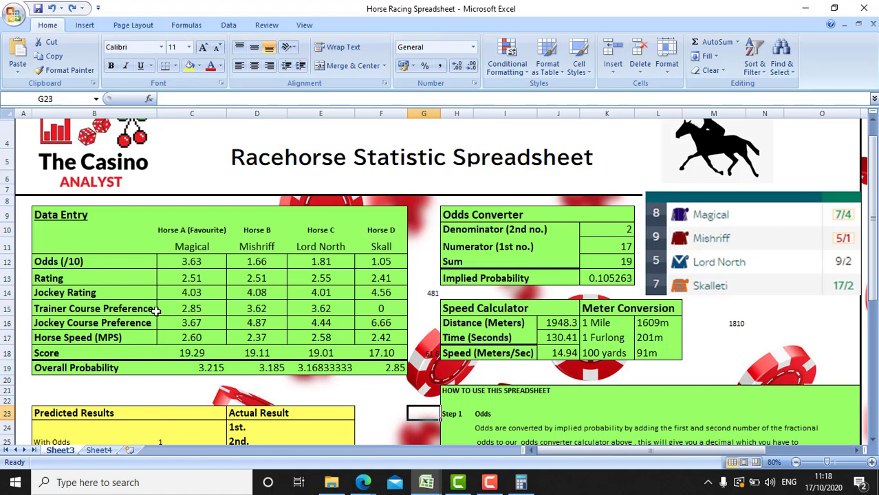
Try clearing both course preference rows and the Odds row for all four horses, and undo the deletions
drag(169, 311, 373, 318)
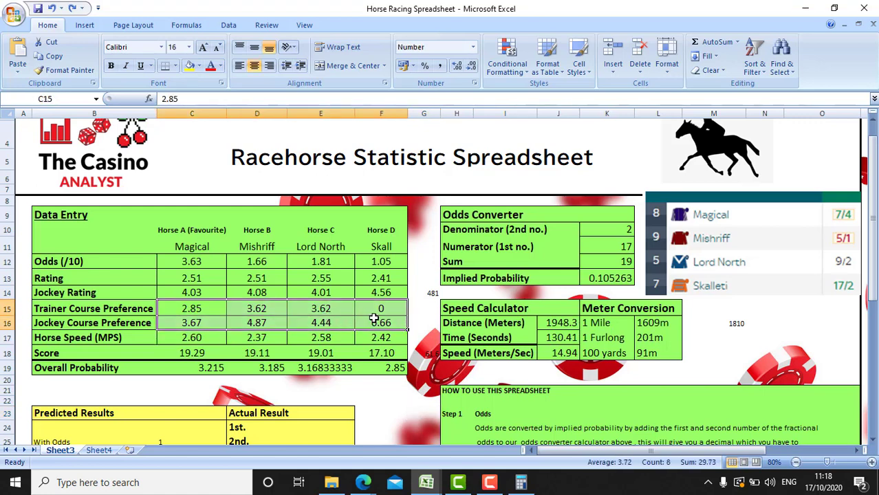
key(Delete)
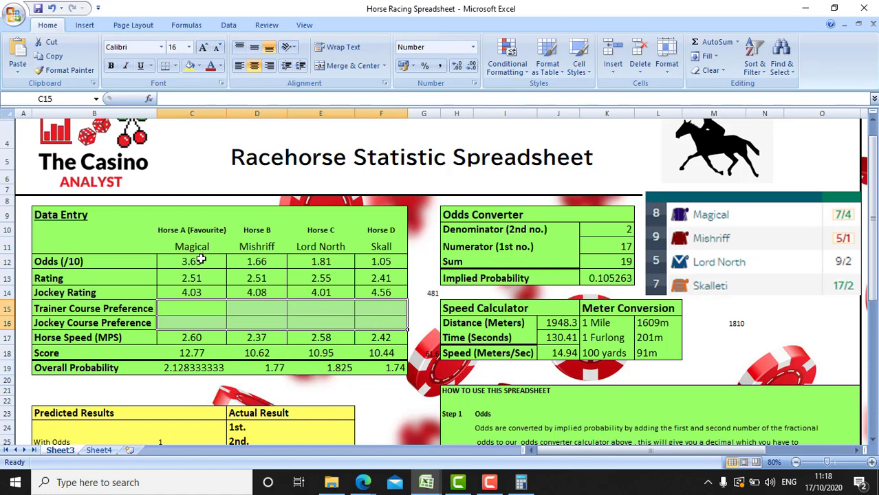
drag(199, 260, 371, 265)
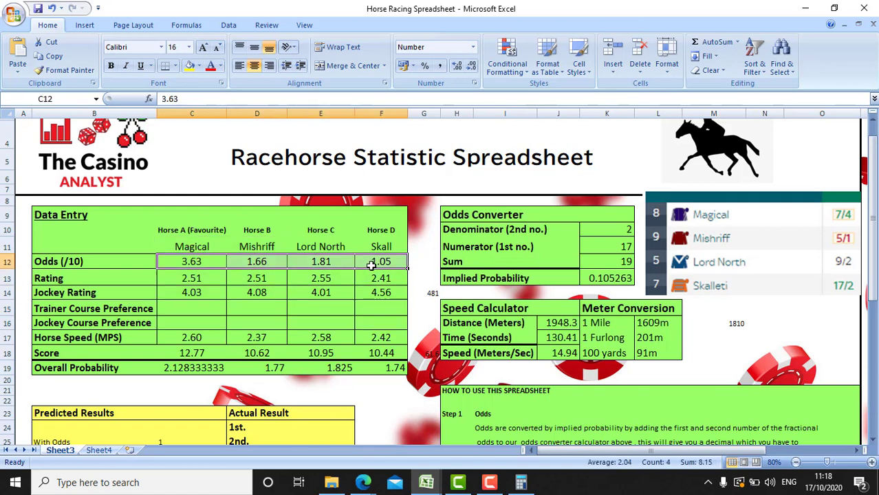
key(Delete)
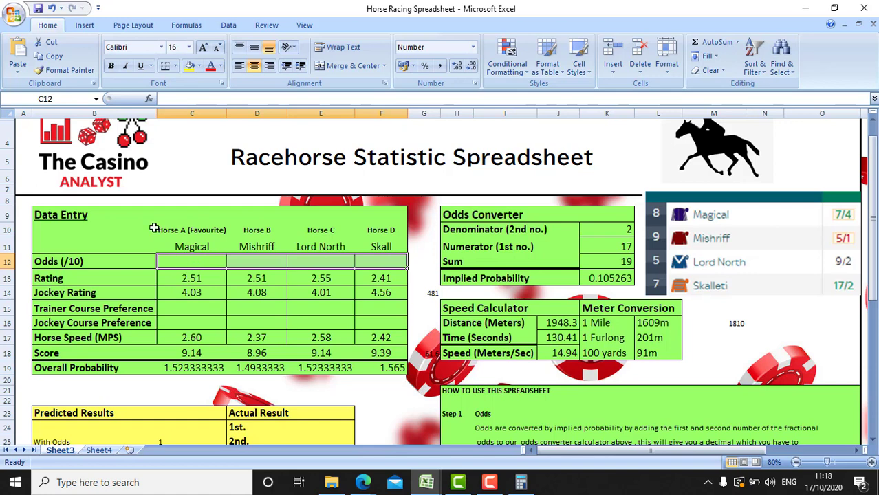
click(53, 8)
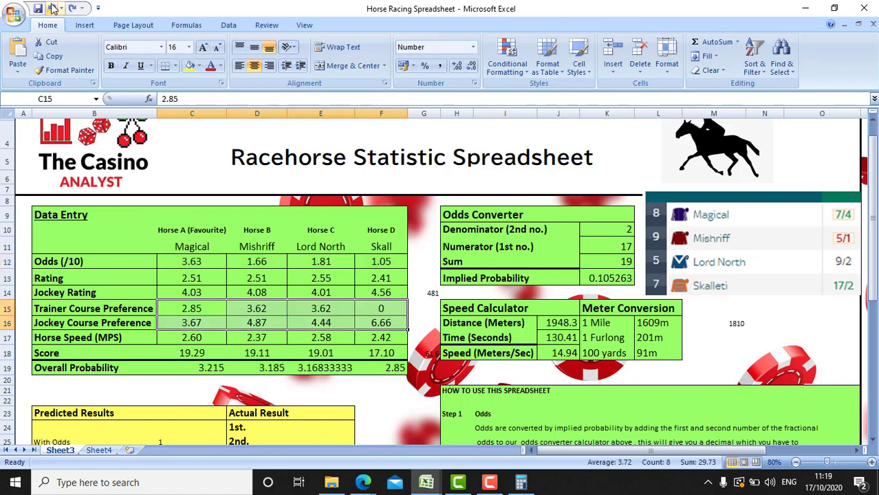
Clear the Odds and Trainer Course Preference values for all four horses
drag(198, 269, 319, 276)
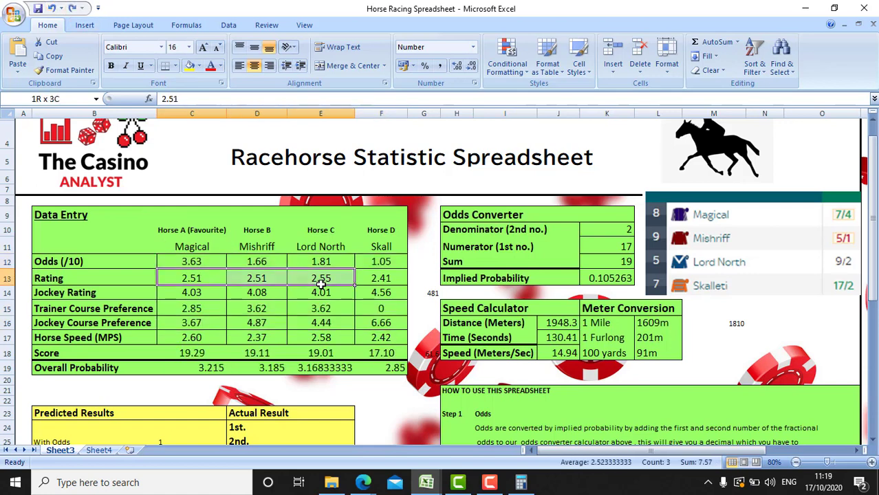
drag(201, 262, 378, 263)
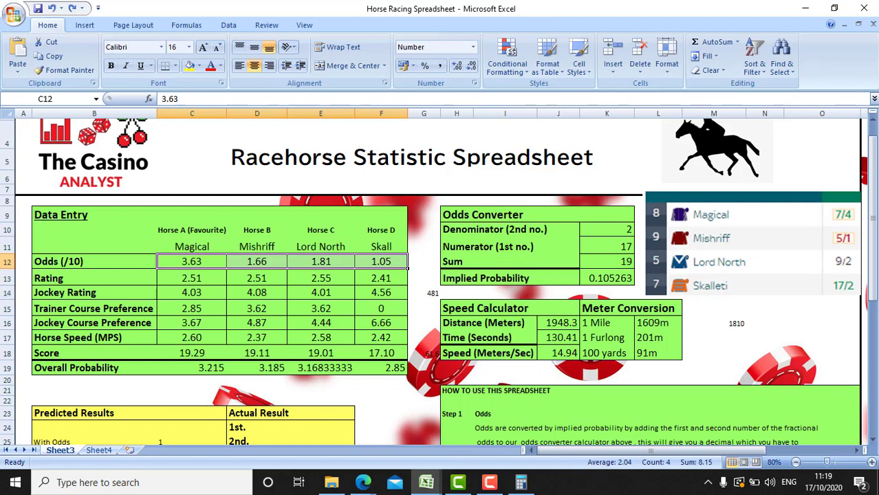
key(Delete)
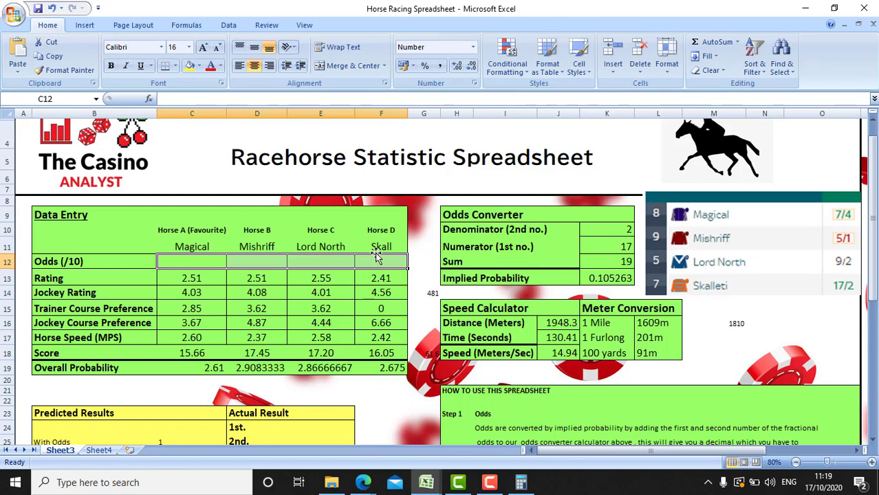
click(380, 310)
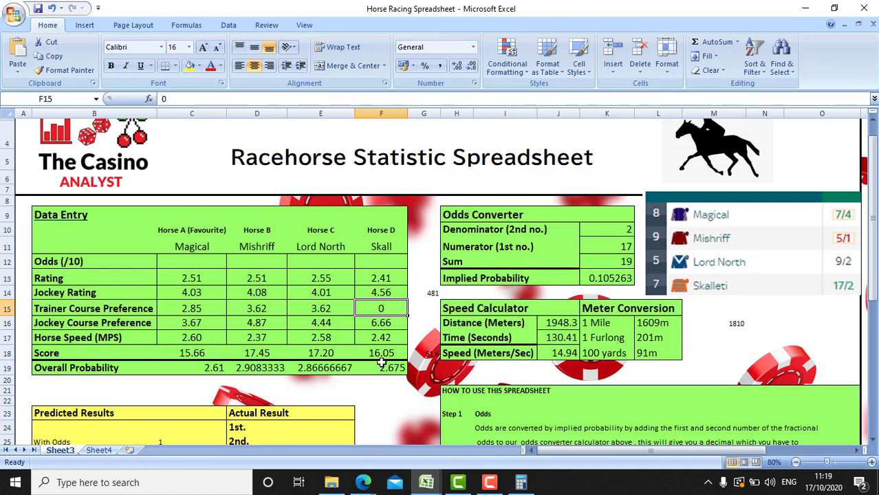
click(379, 324)
drag(349, 321, 186, 312)
drag(375, 308, 180, 307)
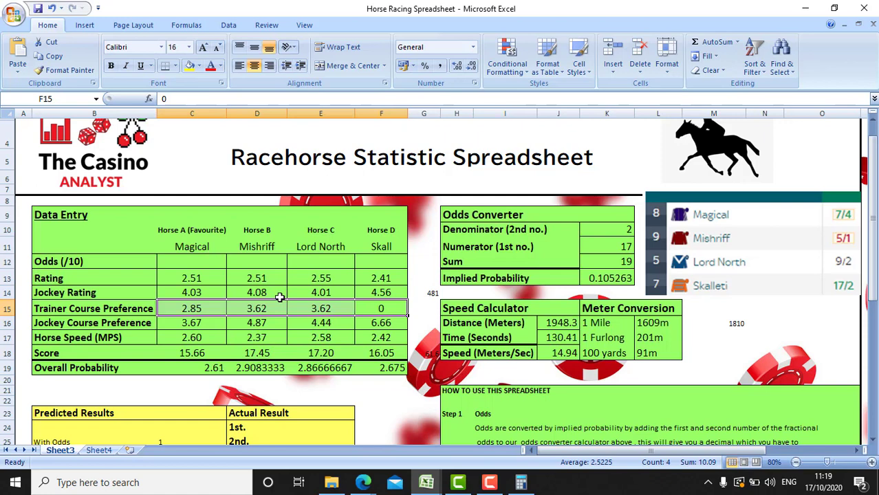
key(Delete)
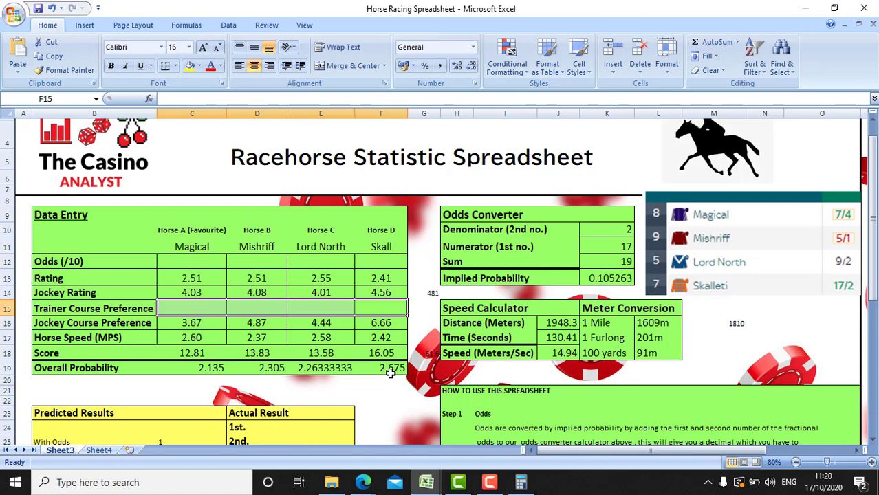
Try clearing the Jockey Course Preference row as well, and undo the deletions of all three rows
click(375, 292)
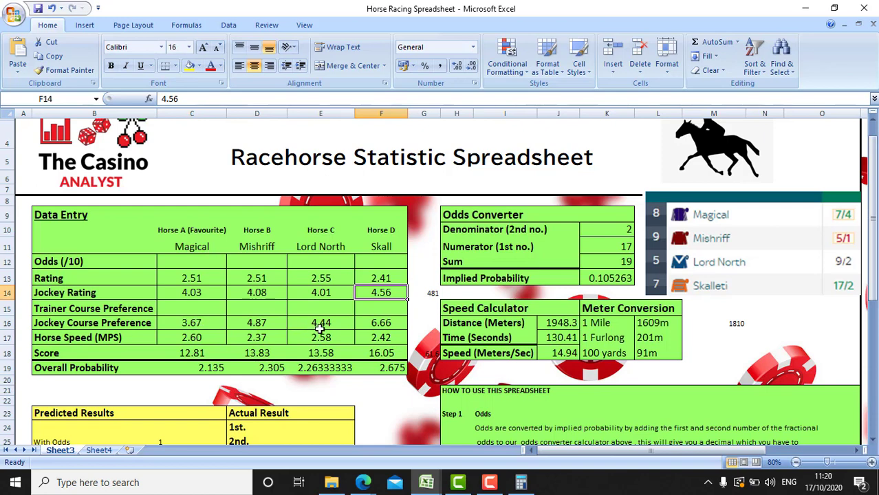
click(383, 324)
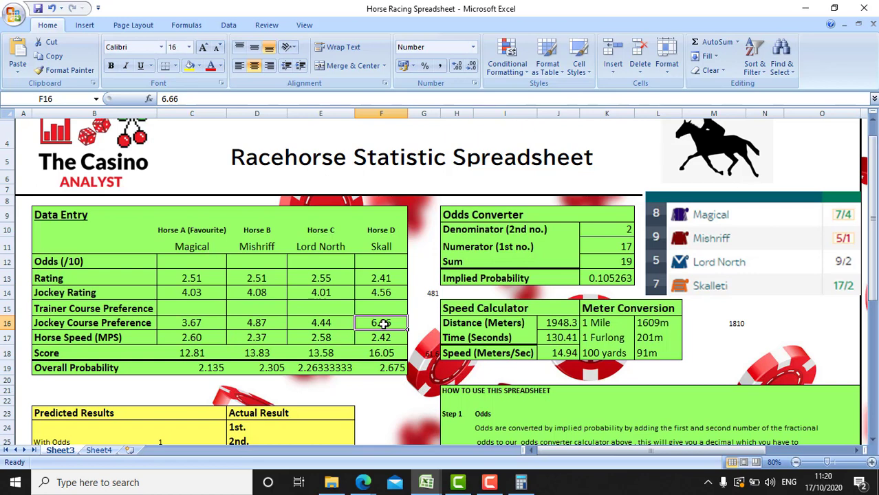
drag(383, 323, 195, 328)
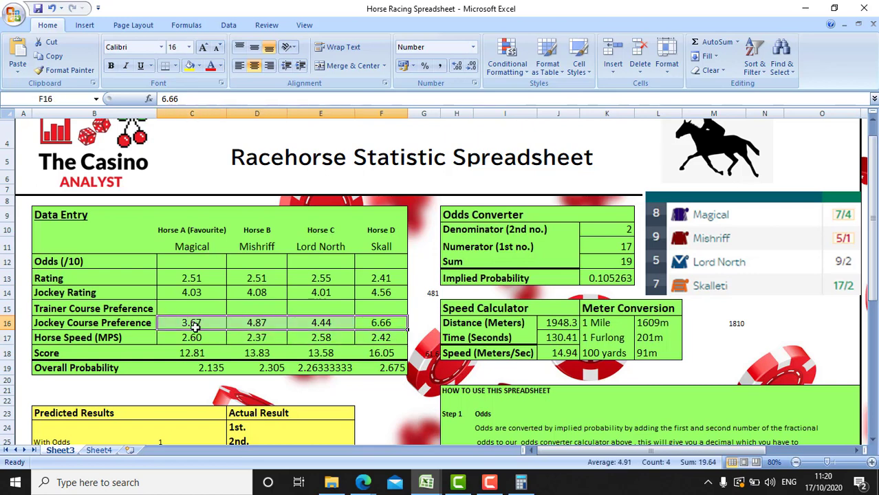
key(Delete)
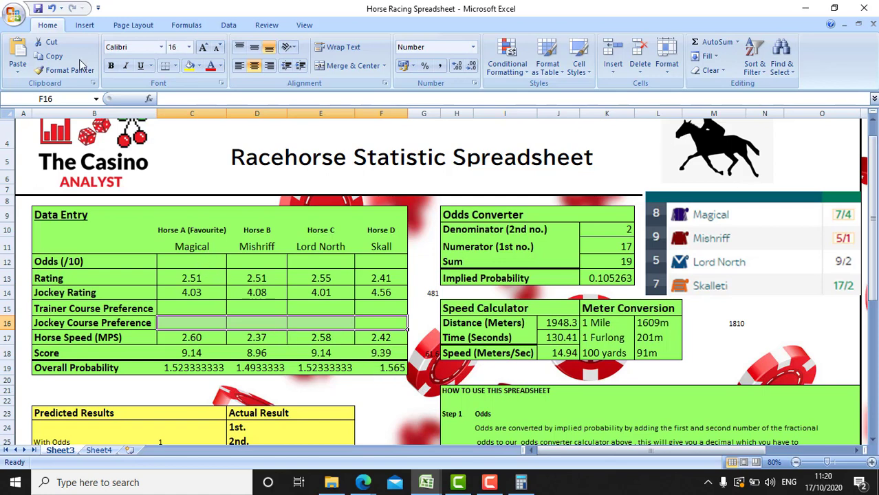
click(52, 11)
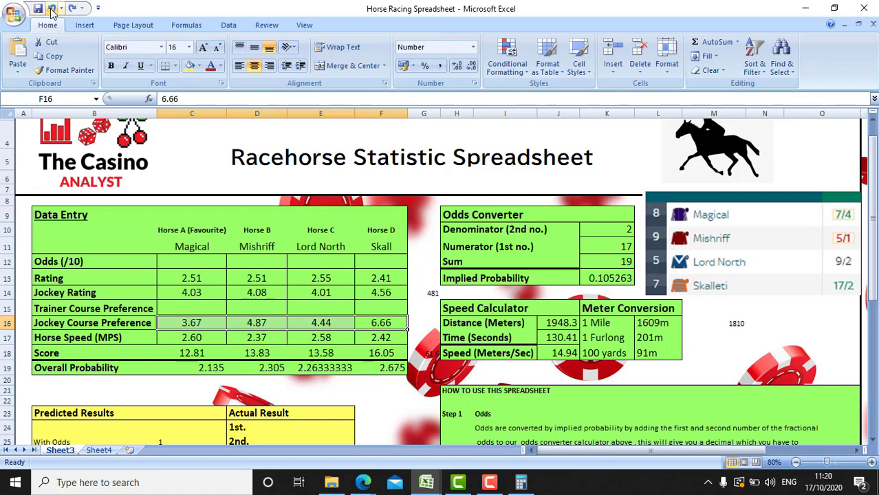
click(51, 11)
click(52, 11)
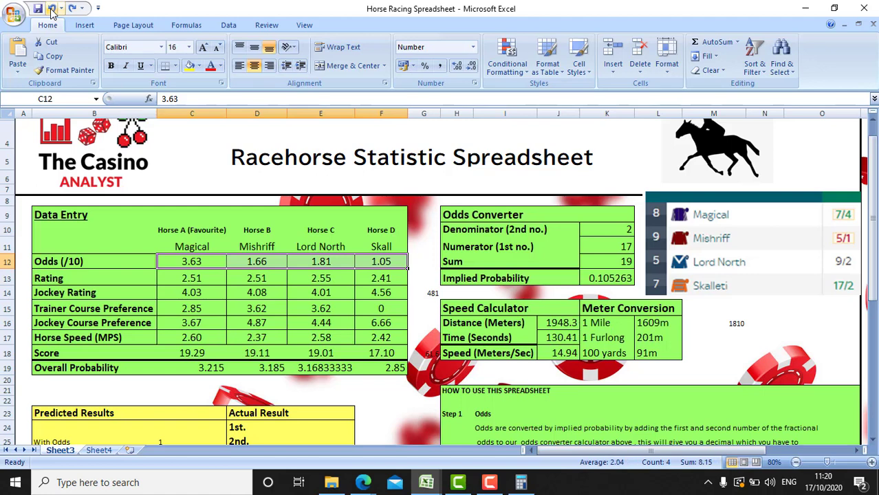
Clear the Trainer Course Preference, Jockey Course Preference and Odds values for all four horses
click(220, 366)
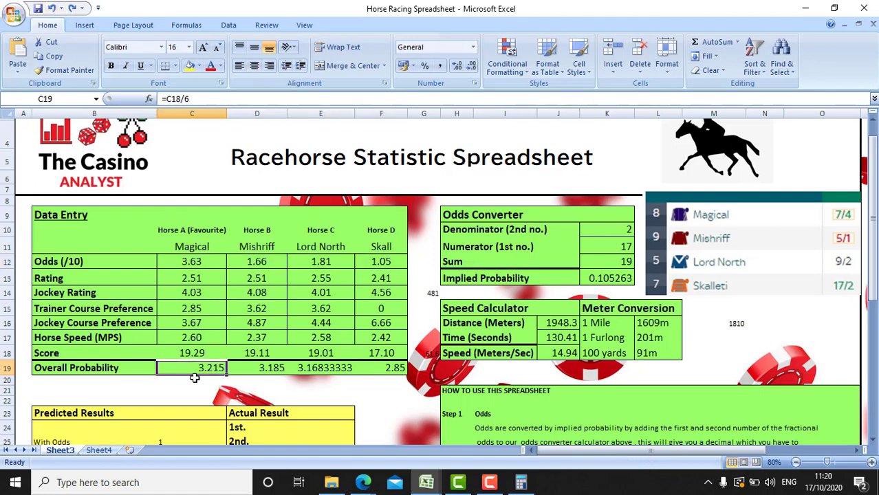
drag(188, 312, 377, 327)
key(Delete)
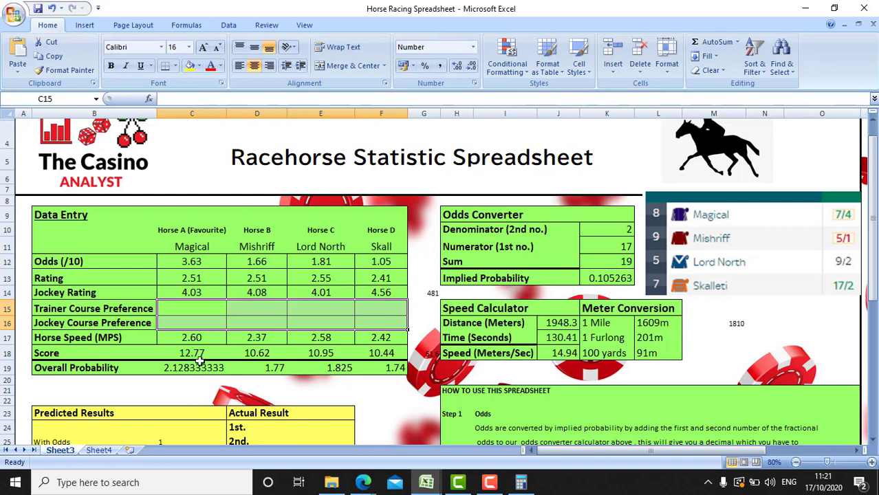
drag(192, 264, 369, 257)
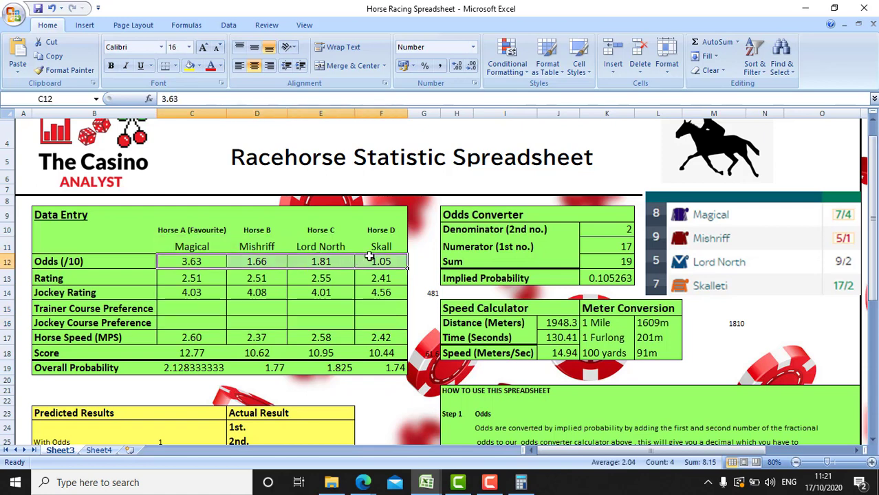
key(Delete)
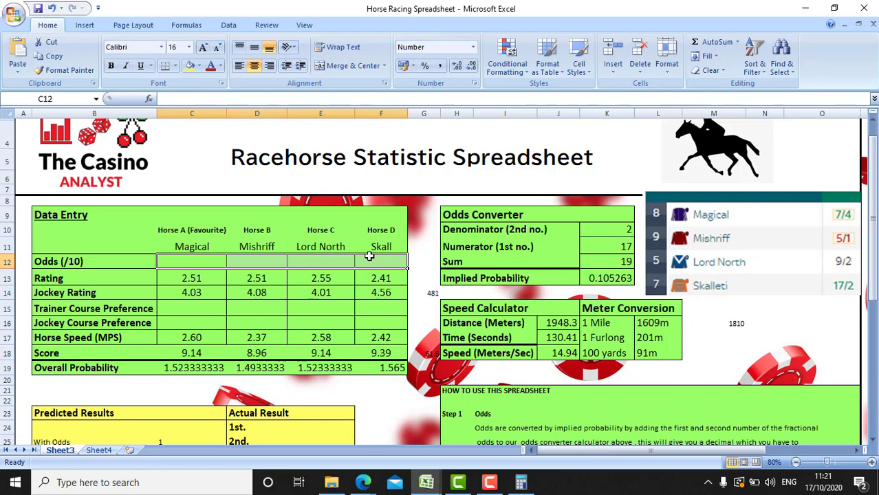
Add Magical after the 1 in C25 as the first With Odds prediction
drag(873, 217, 875, 263)
double_click(187, 325)
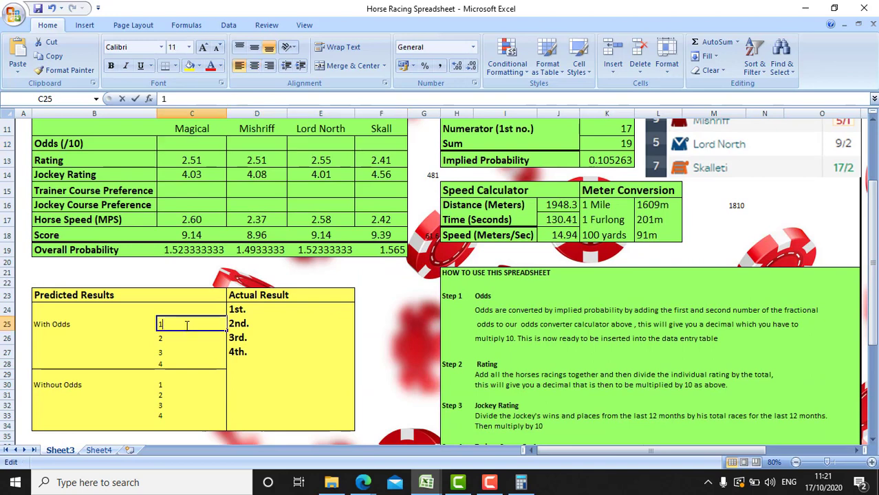
text(Magical)
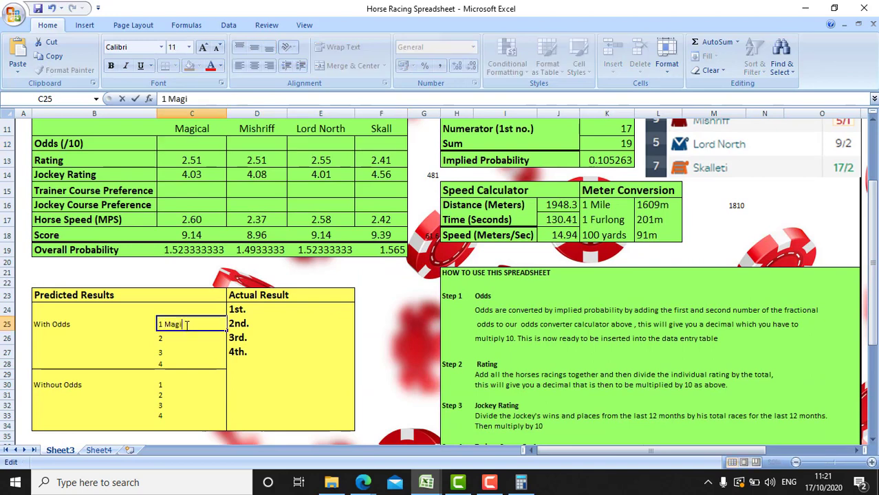
Add Skalleti after the 1 in C30 as the first Without Odds prediction
click(189, 383)
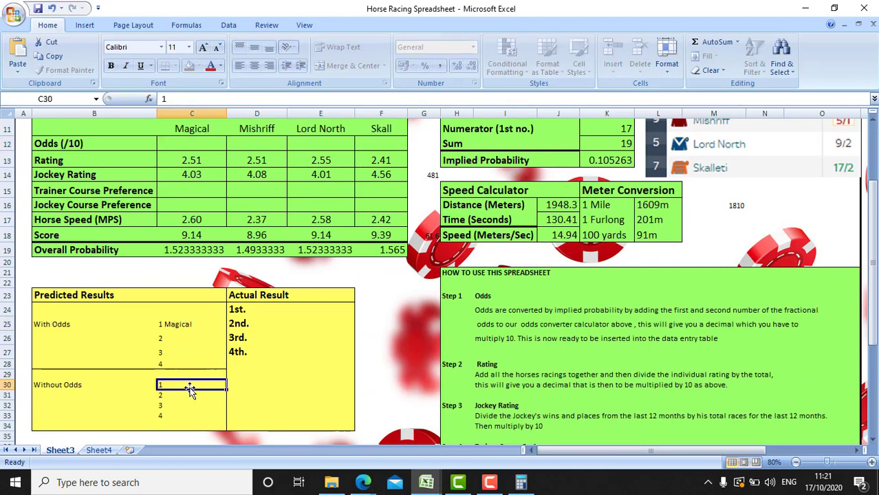
key(Down)
key(Down)
key(Down)
double_click(189, 384)
text(s)
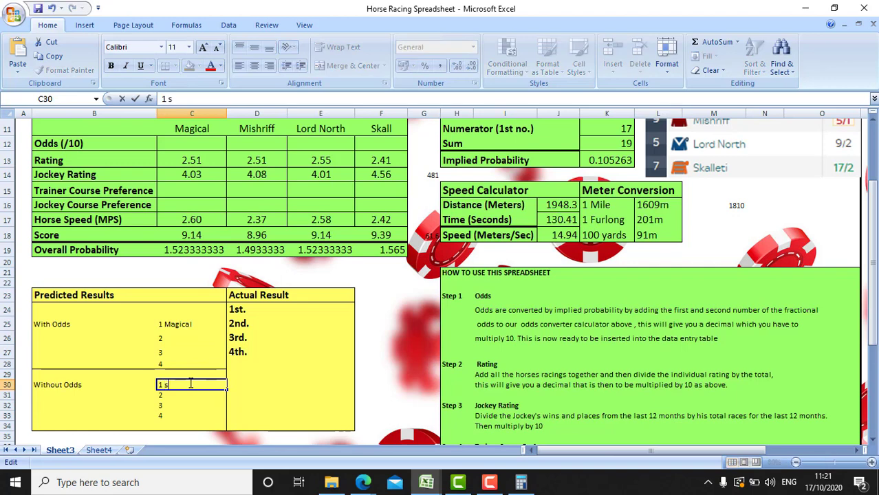
text(kalle)
key(BackSpace)
key(BackSpace)
key(BackSpace)
key(BackSpace)
key(BackSpace)
key(BackSpace)
text(Sak)
key(BackSpace)
key(BackSpace)
text(kall)
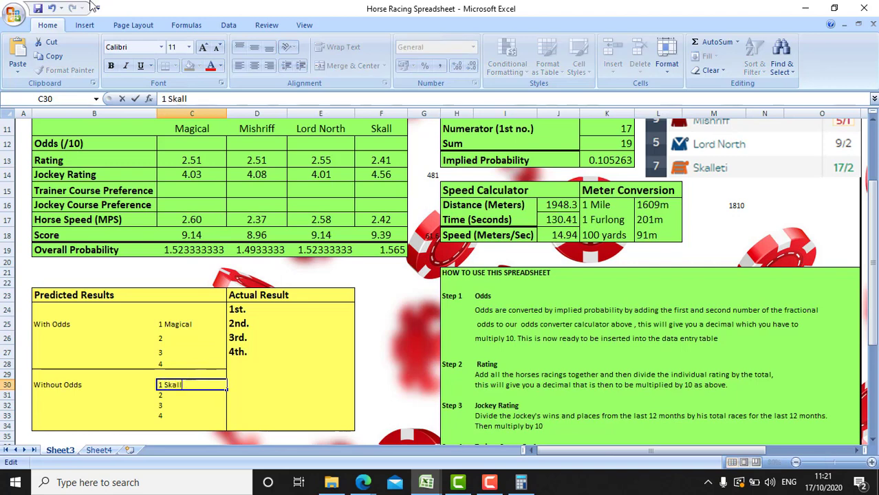
click(52, 8)
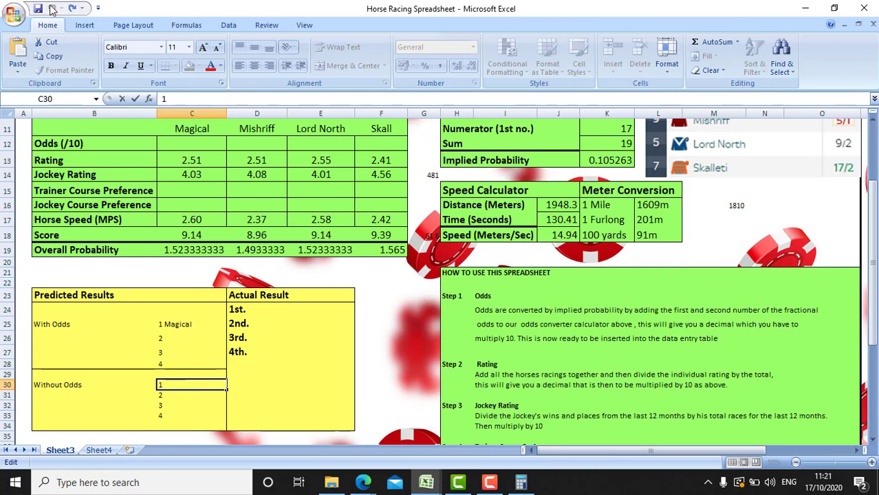
click(73, 9)
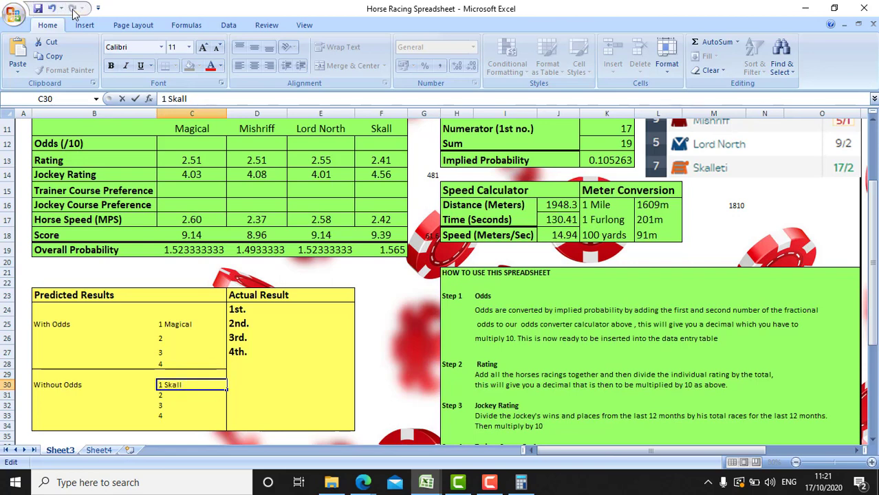
text(eto)
key(BackSpace)
text(i)
click(192, 284)
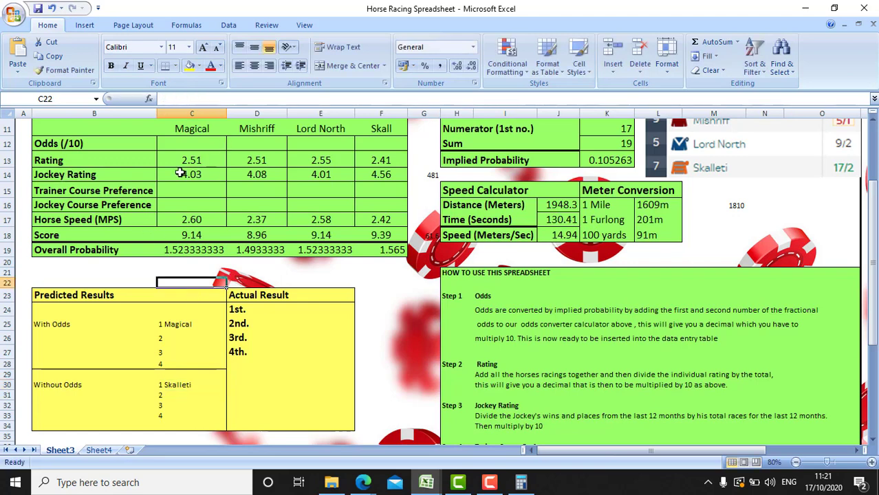
Undo both prediction entries and the clearing of the odds and course preference rows
click(51, 9)
click(51, 9)
click(51, 9)
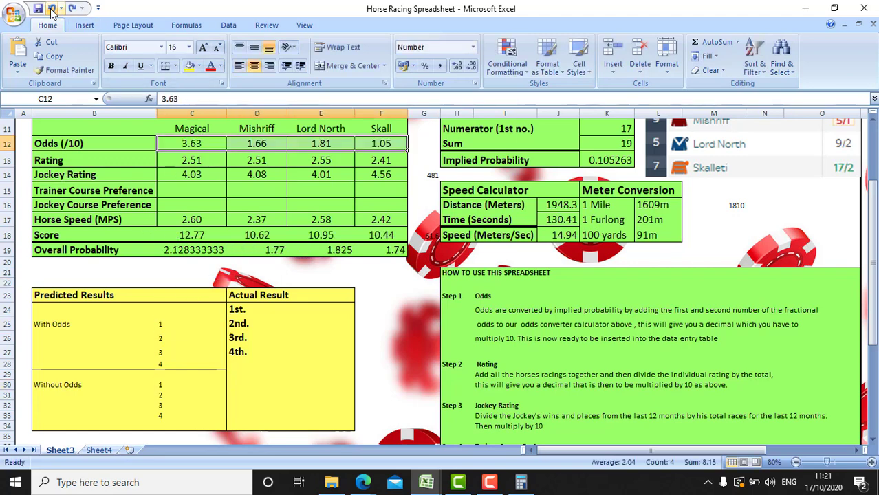
click(51, 9)
Add Magical after the 1 in C25 as the first With Odds prediction
click(175, 325)
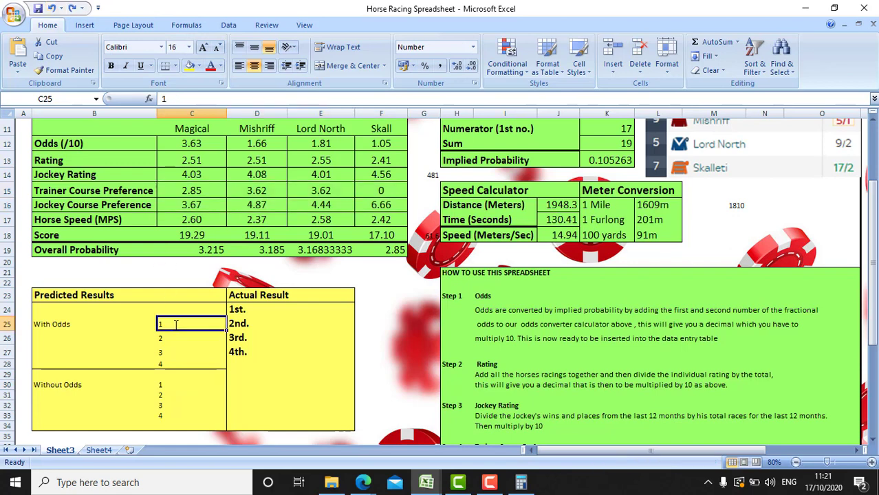
double_click(175, 325)
text(Magic)
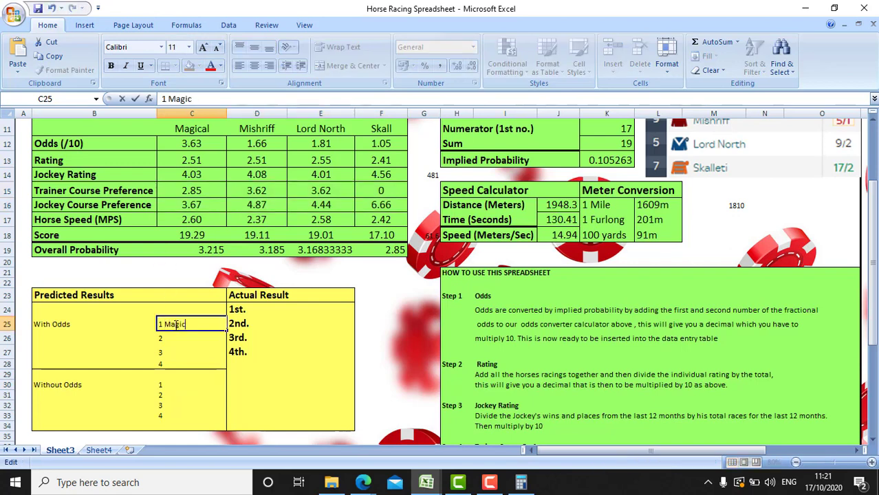
text(al)
Add Skall after the 1 in C30 as the first Without Odds prediction
click(198, 375)
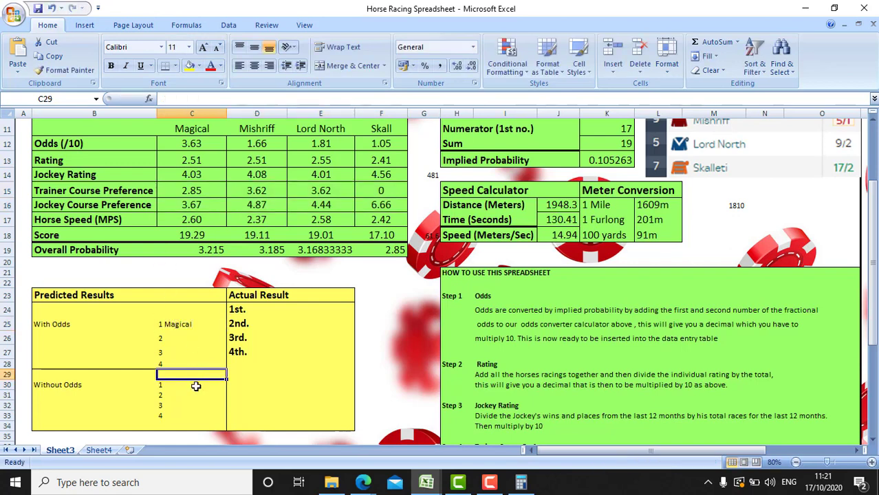
double_click(196, 387)
text(Sa)
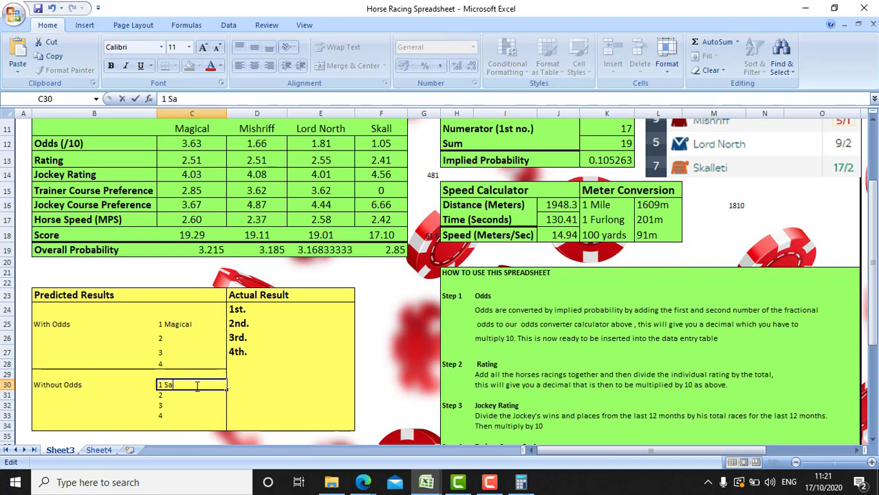
key(BackSpace)
text(kall)
drag(875, 235, 874, 211)
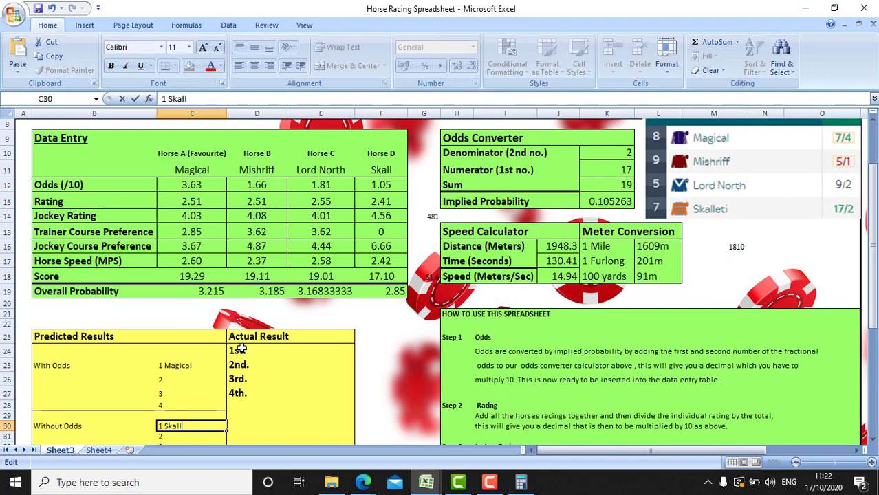
Switch to Edge and examine Skalleti's At The Races profile, including the flat form totals and the list of wins
click(365, 486)
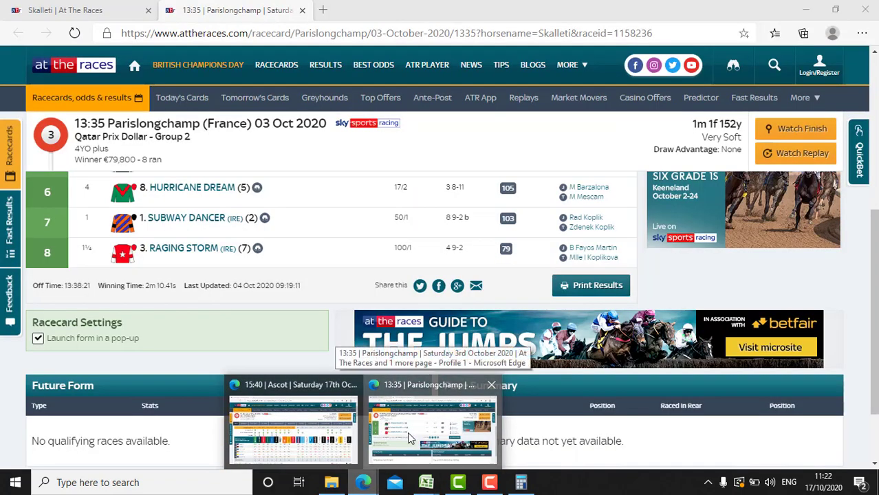
click(407, 432)
drag(874, 309, 863, 7)
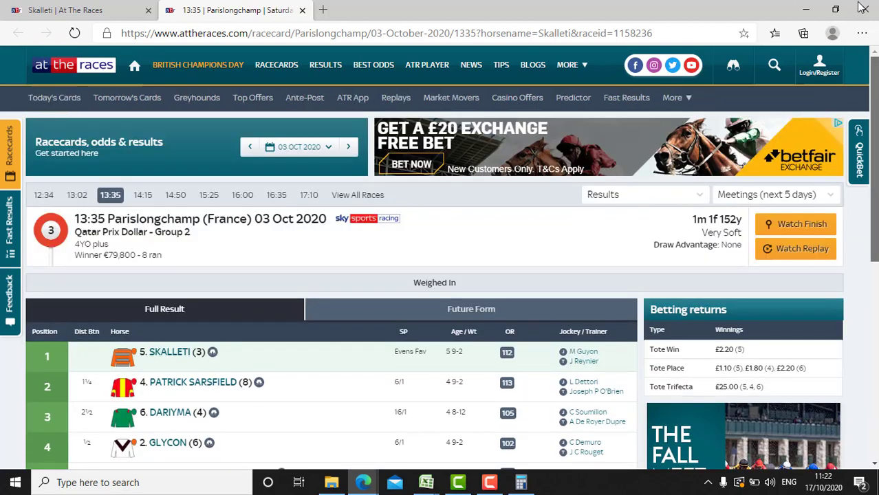
click(92, 15)
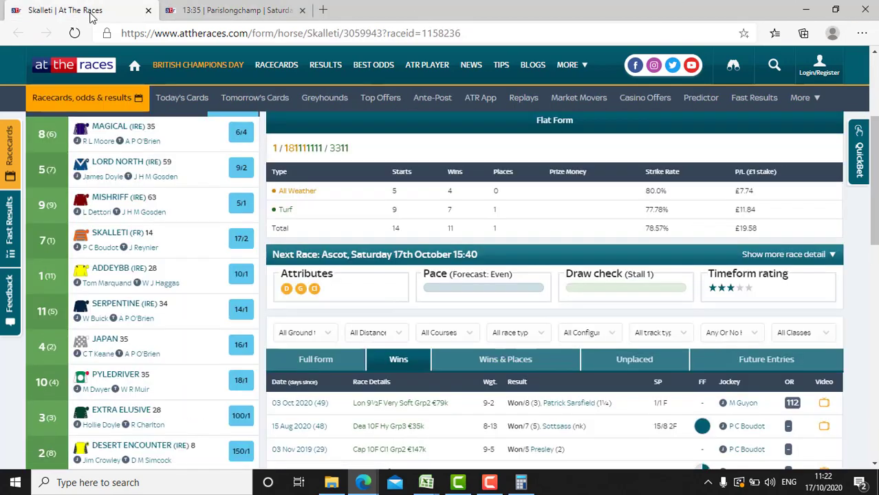
drag(874, 164, 876, 107)
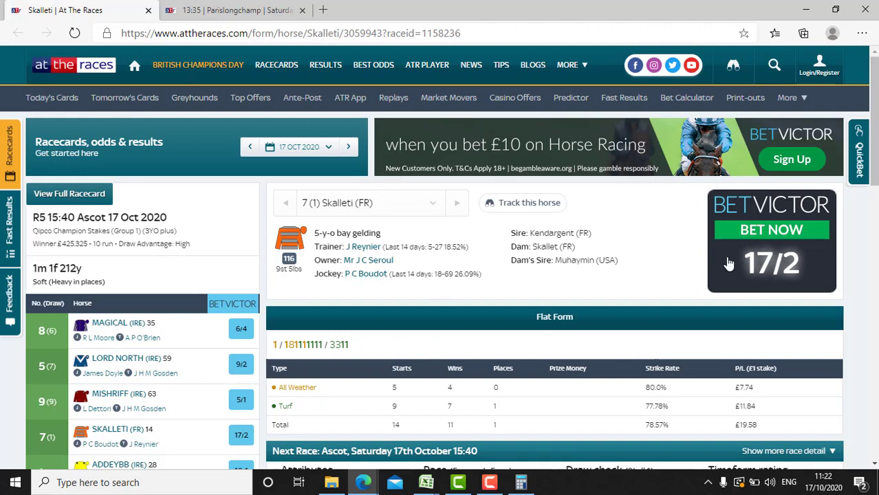
drag(875, 178, 876, 216)
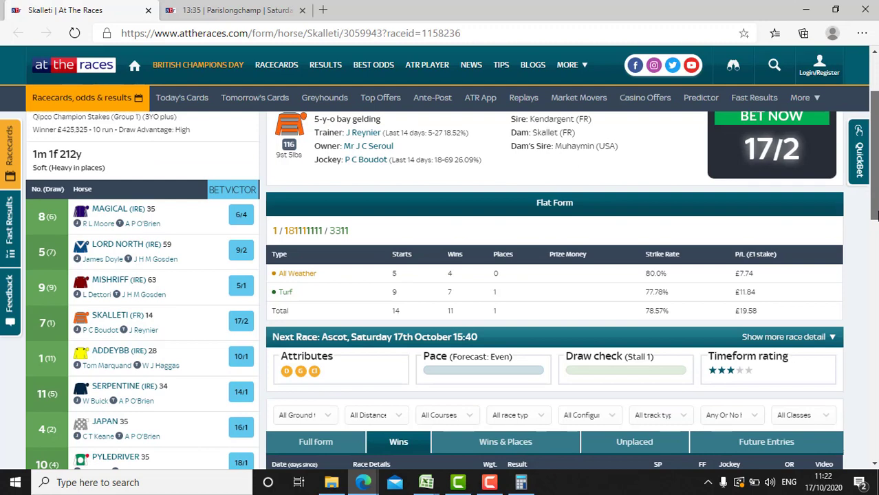
drag(875, 216, 875, 212)
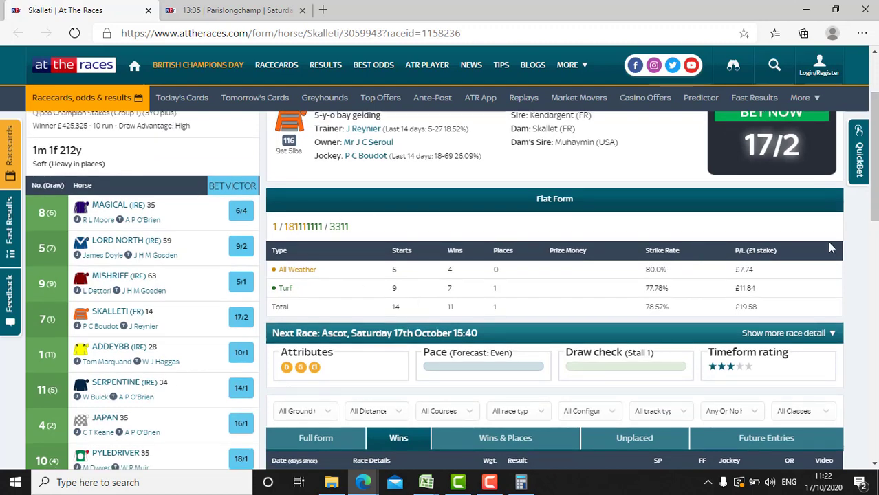
drag(875, 162, 876, 251)
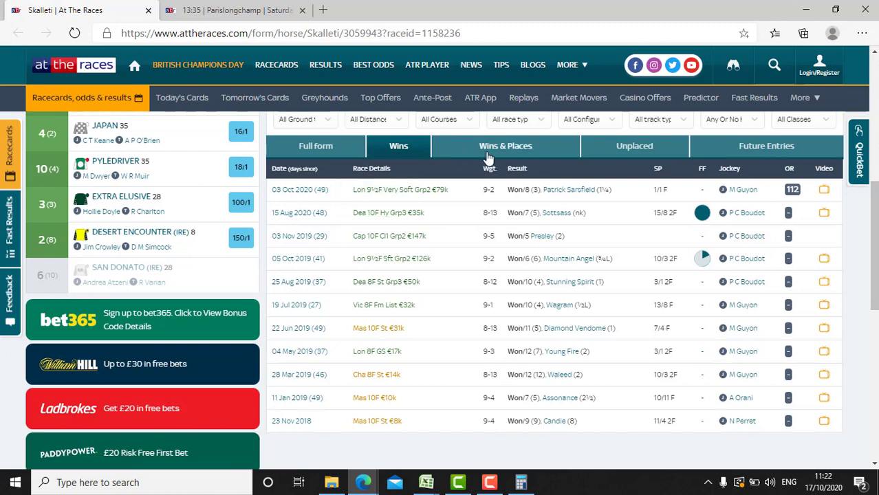
Show Skalleti's full form and examine it alongside the horse's overall flat record
click(330, 155)
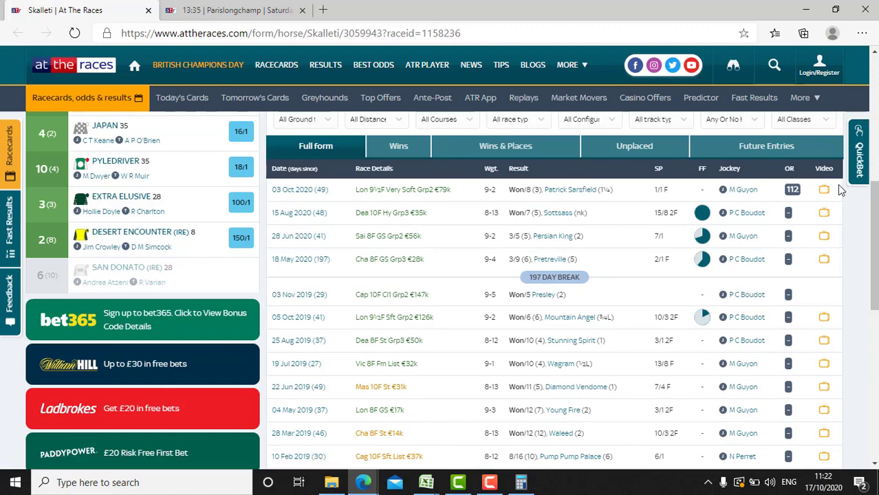
scroll(874, 224, up, 8)
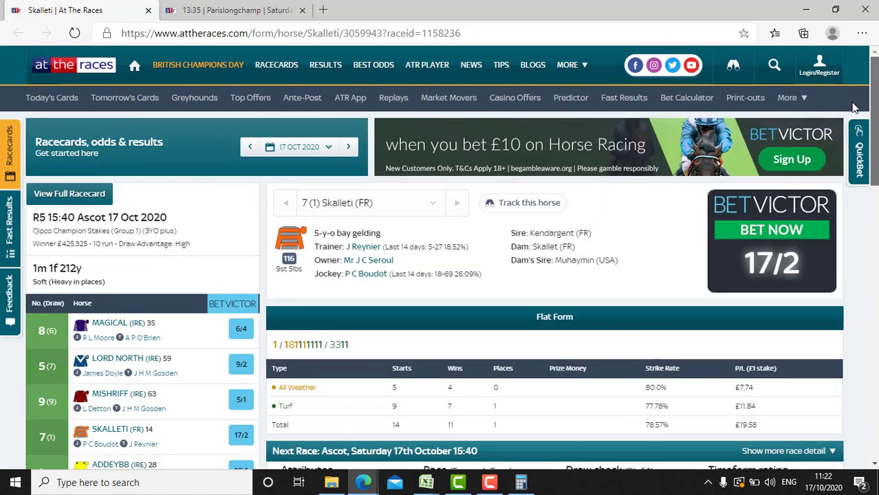
scroll(859, 133, down, 1)
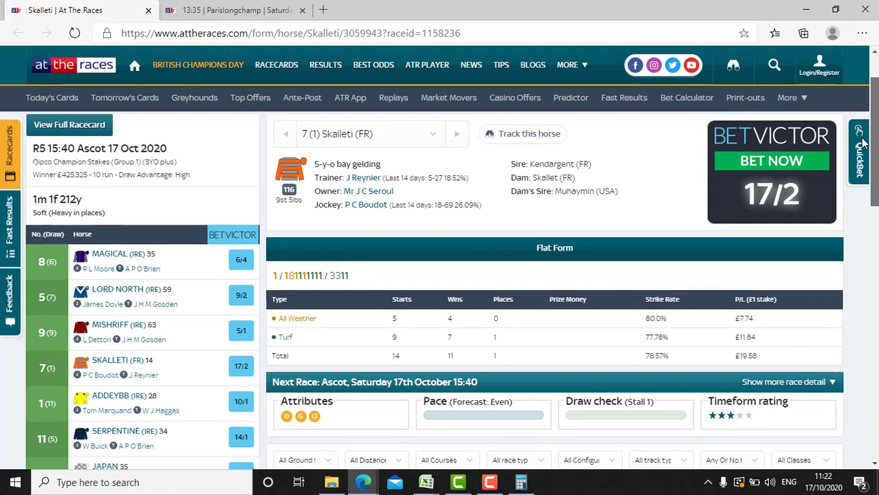
scroll(859, 133, down, 3)
scroll(452, 276, down, 1)
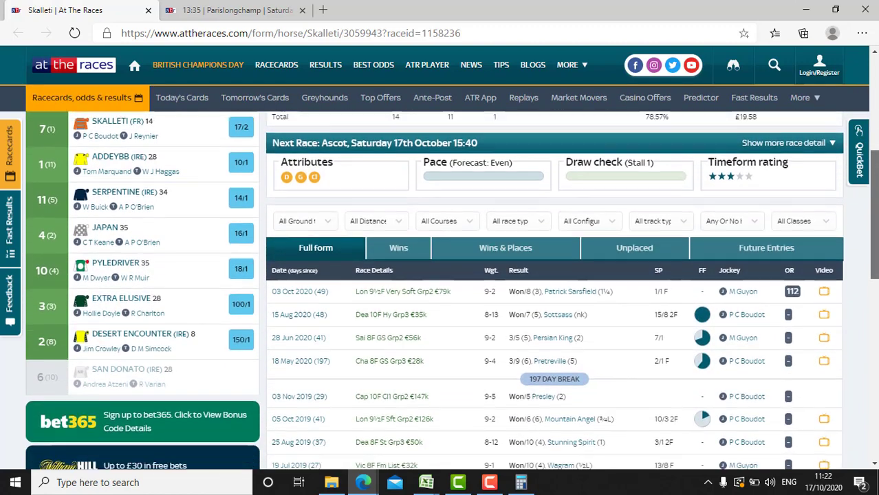
scroll(612, 230, down, 1)
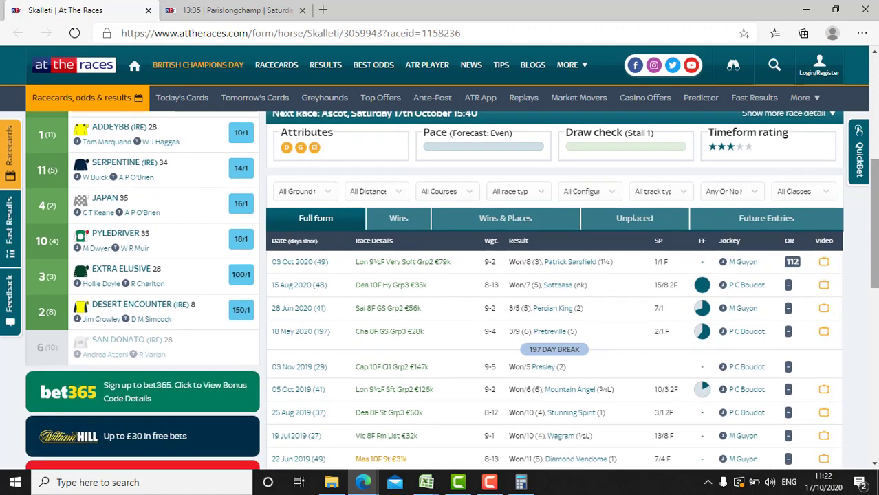
Compare Skalleti's unplaced races with the wins and the combined wins and places
click(612, 230)
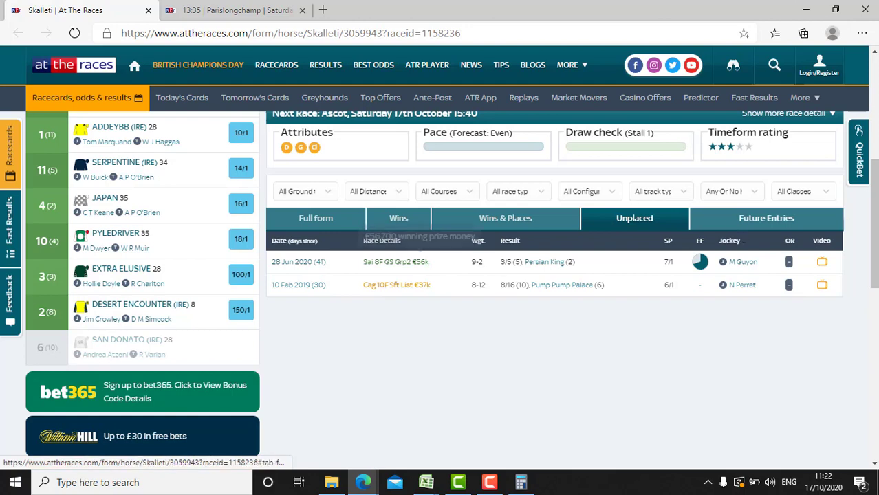
scroll(395, 262, up, 3)
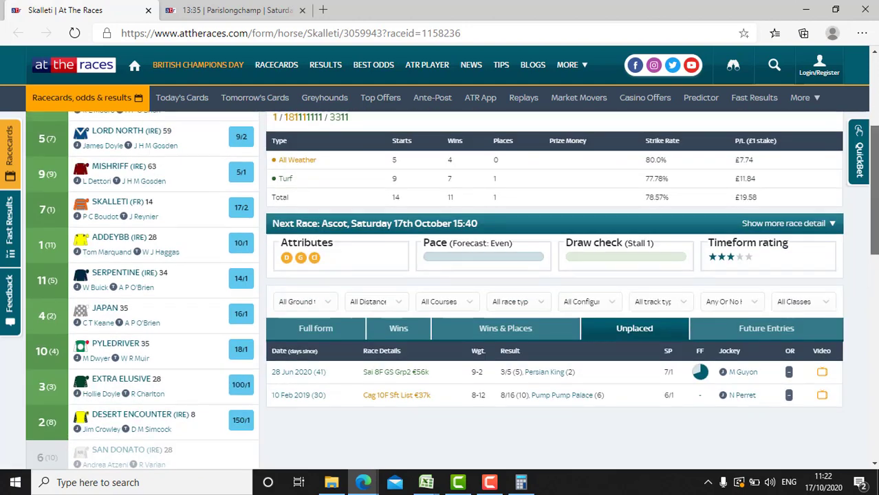
scroll(544, 261, down, 3)
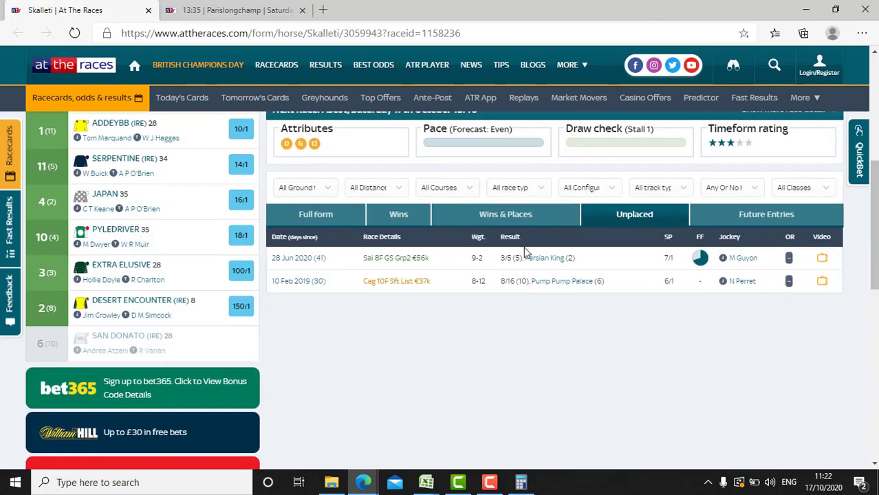
click(507, 214)
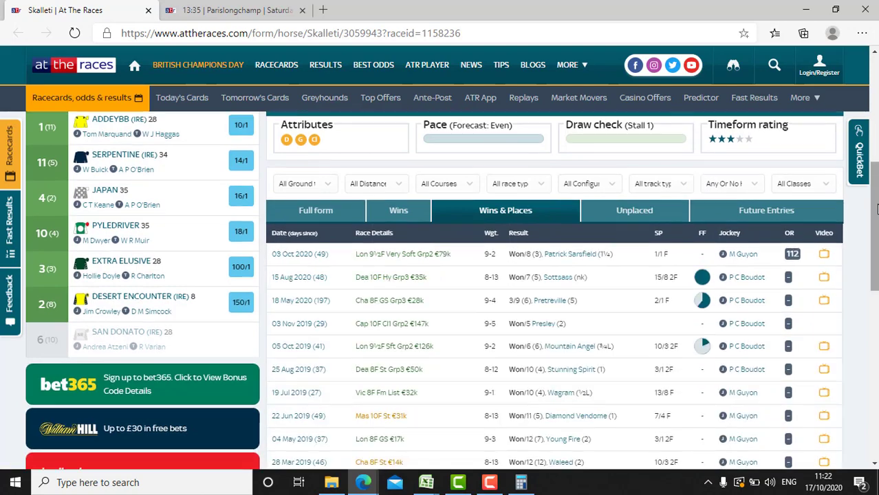
scroll(481, 143, down, 3)
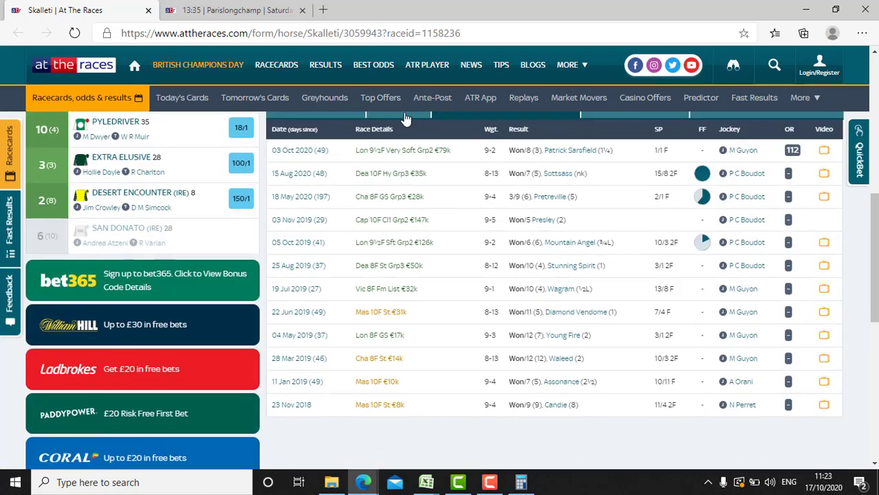
click(406, 119)
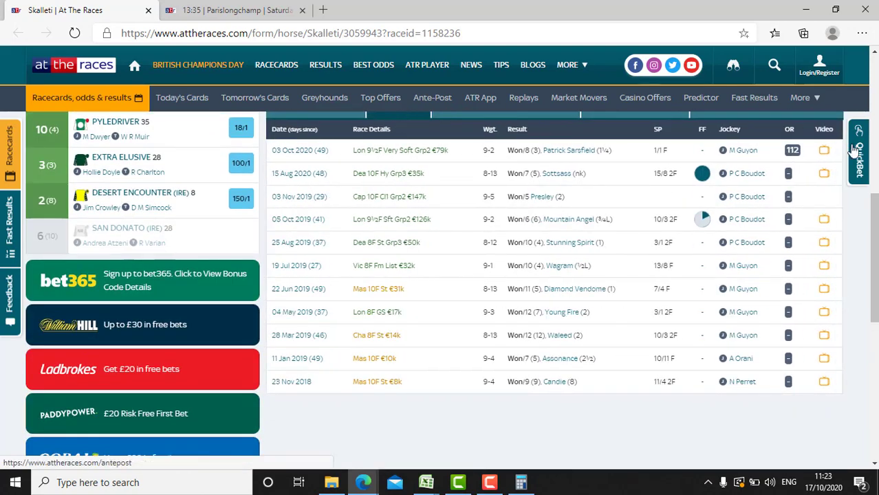
scroll(709, 138, up, 4)
scroll(563, 114, down, 3)
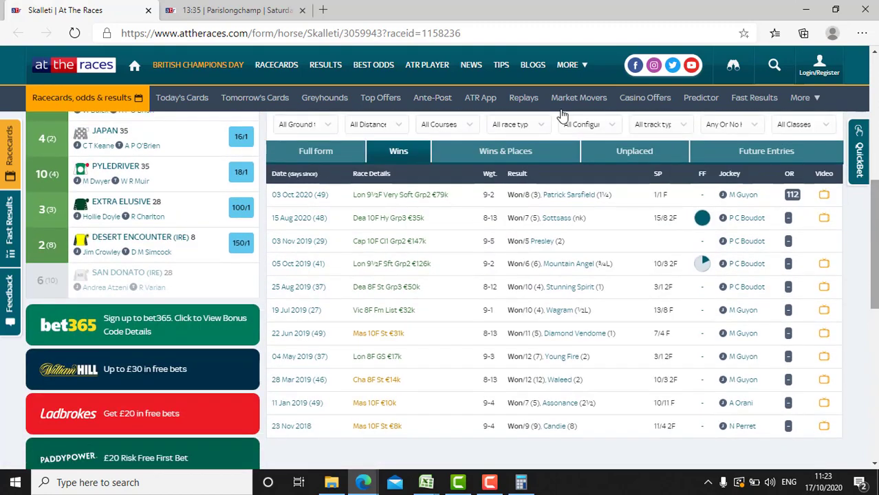
click(625, 153)
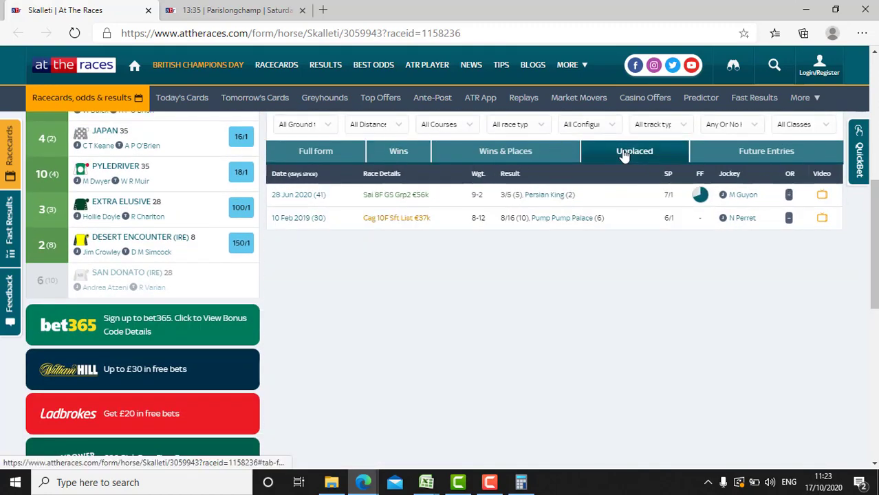
click(520, 154)
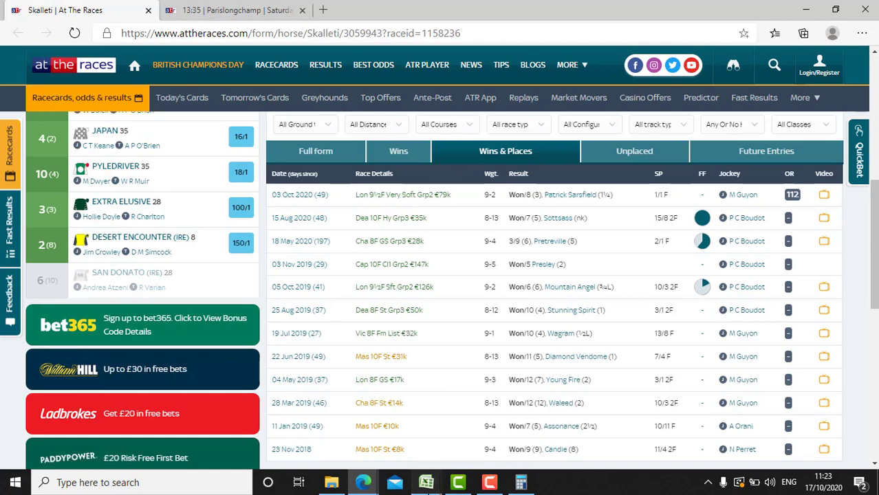
Switch back to the Horse Racing Spreadsheet in Excel and commit the Without Odds prediction in C30
click(427, 483)
click(93, 413)
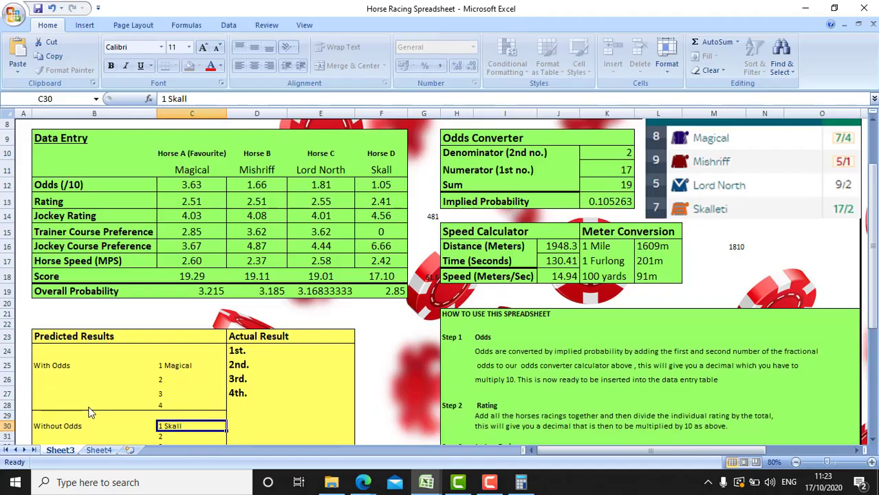
click(320, 335)
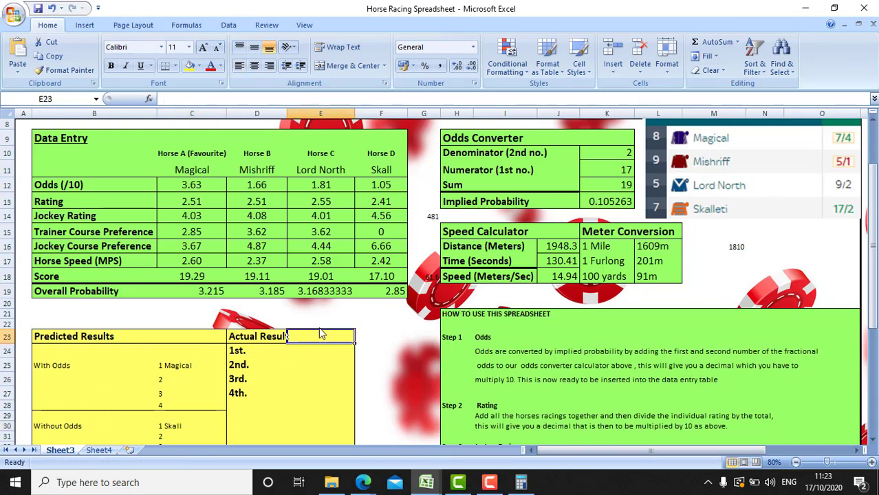
click(343, 306)
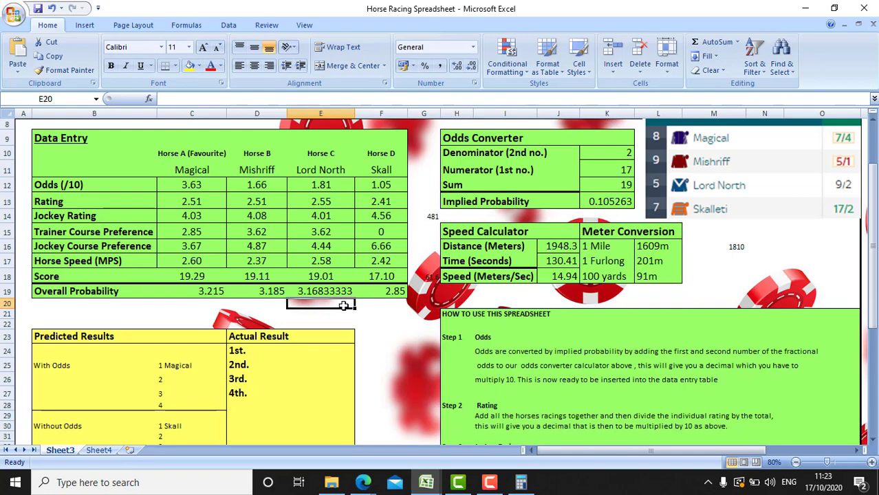
drag(873, 178, 869, 141)
click(491, 484)
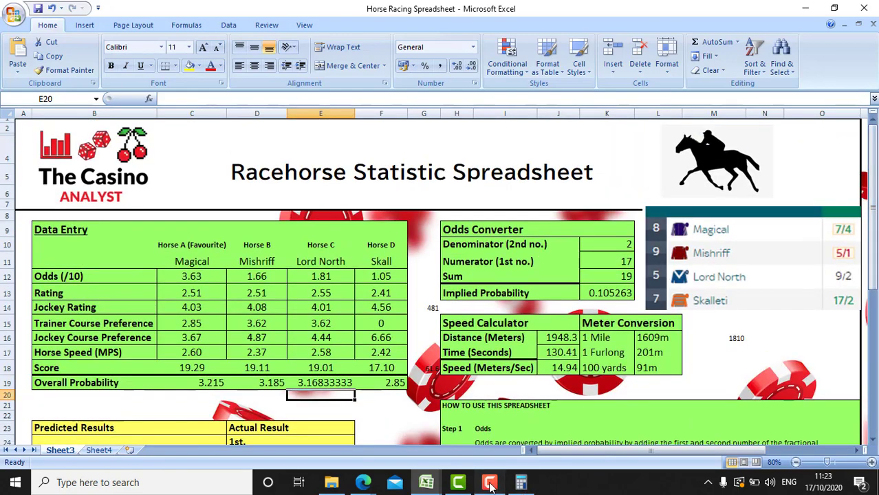